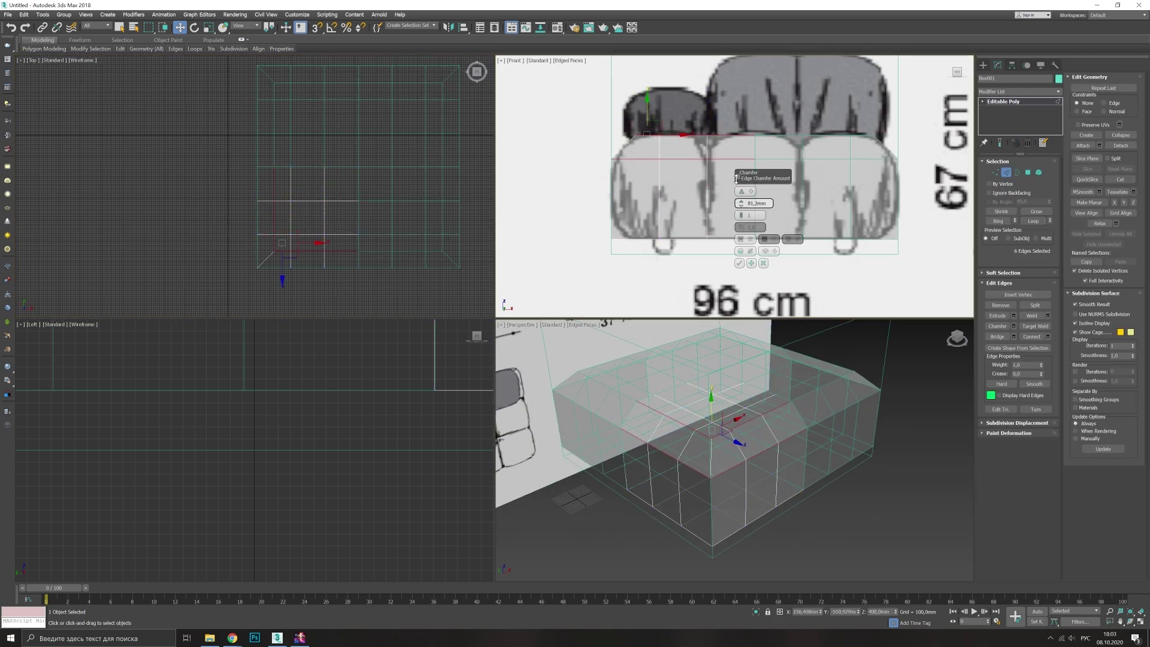
# - Chamfer the seat cushion's selected front edges, then switch to Vertex level
pyautogui.click(739, 263)
pyautogui.rightClick(689, 467)
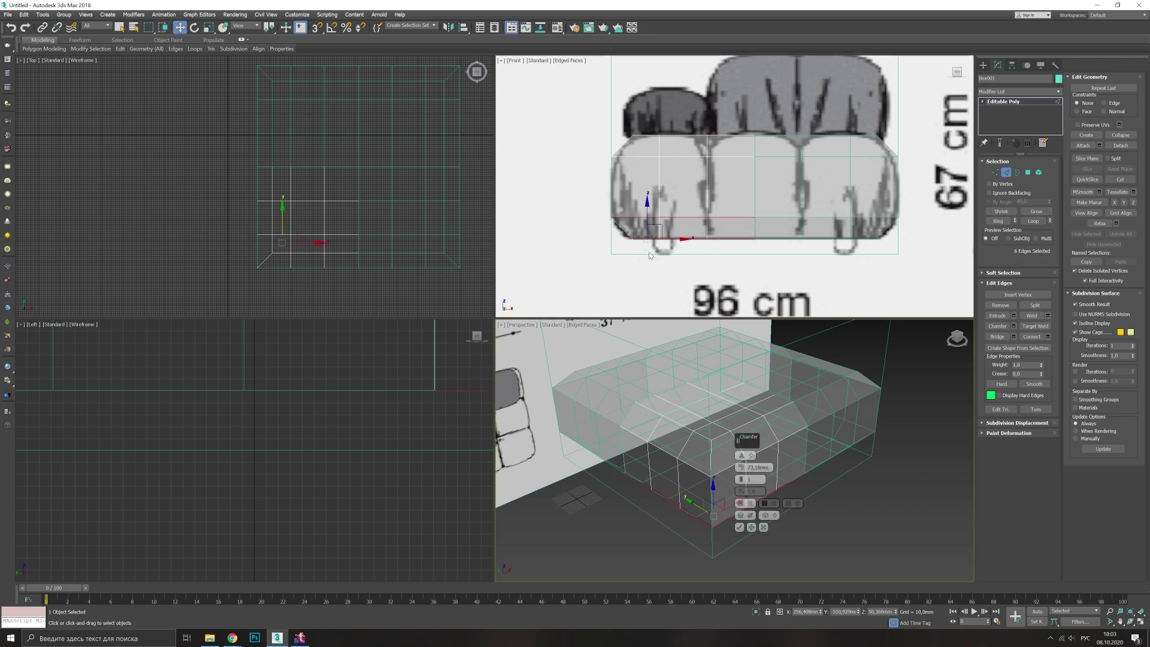
pyautogui.click(698, 441)
pyautogui.scroll(3, 605, 222)
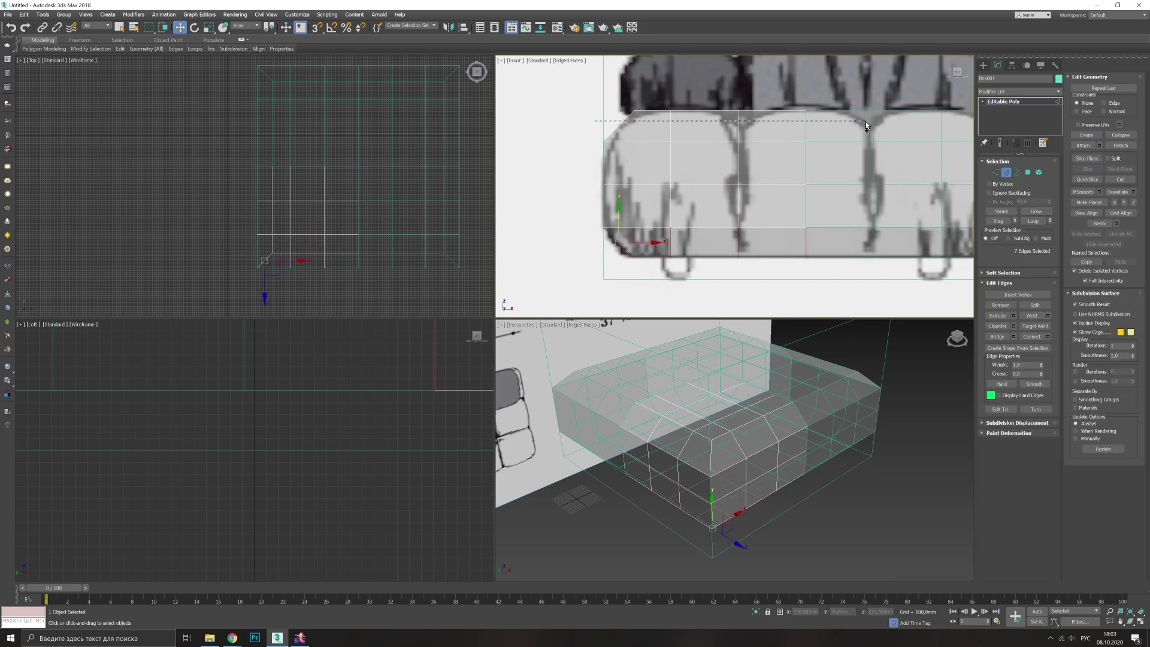
pyautogui.scroll(2, 599, 239)
# - Select and try moving the left-column vertices, then undo back to the chamfered edges
pyautogui.moveTo(587, 90); pyautogui.dragTo(617, 270)
pyautogui.scroll(2, 616, 160)
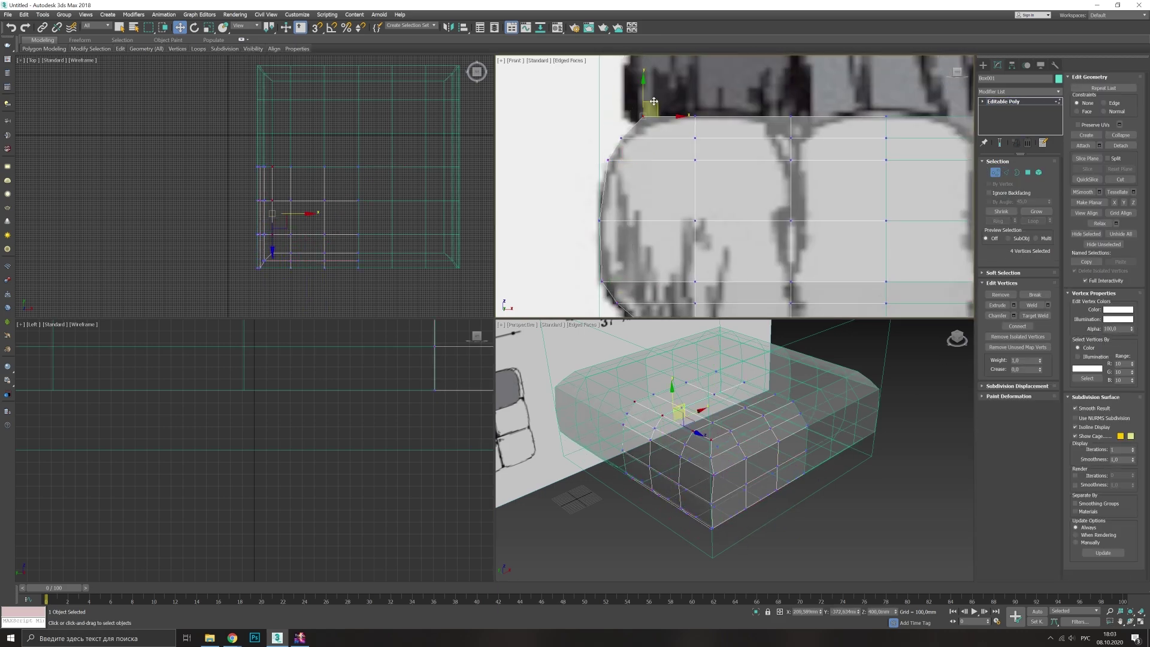
pyautogui.hotkey('ctrl', 'z')
pyautogui.scroll(5, 334, 411)
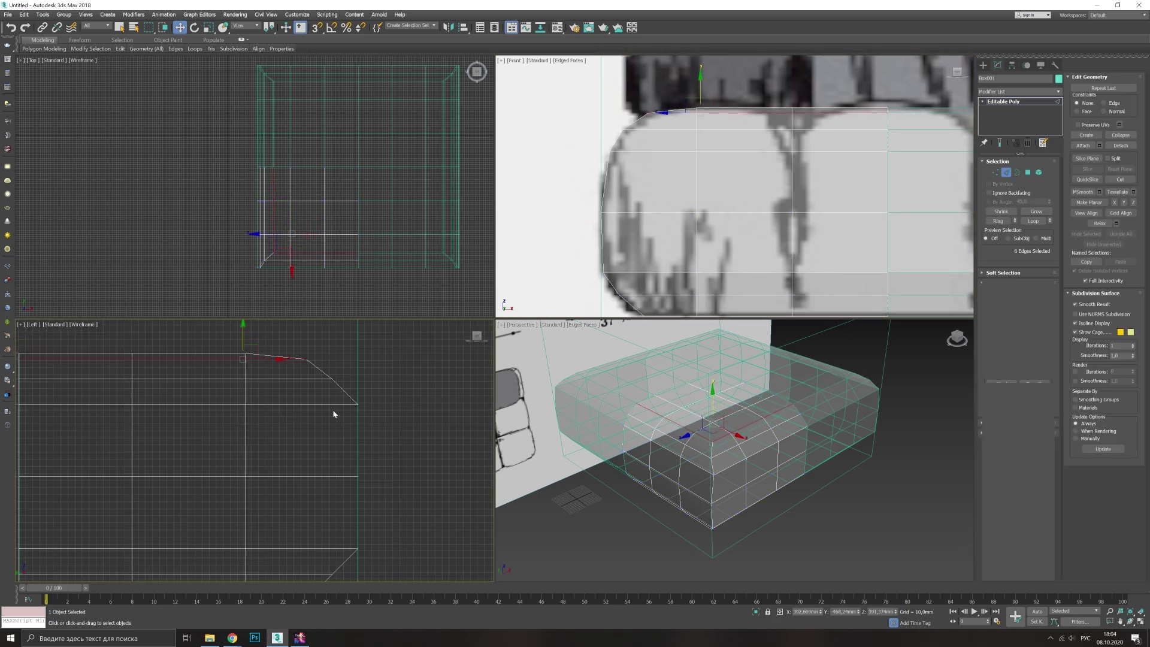
pyautogui.scroll(5, 382, 230)
pyautogui.hotkey('ctrl', 'z')
pyautogui.hotkey('ctrl', 'z')
pyautogui.hotkey('ctrl', 'z')
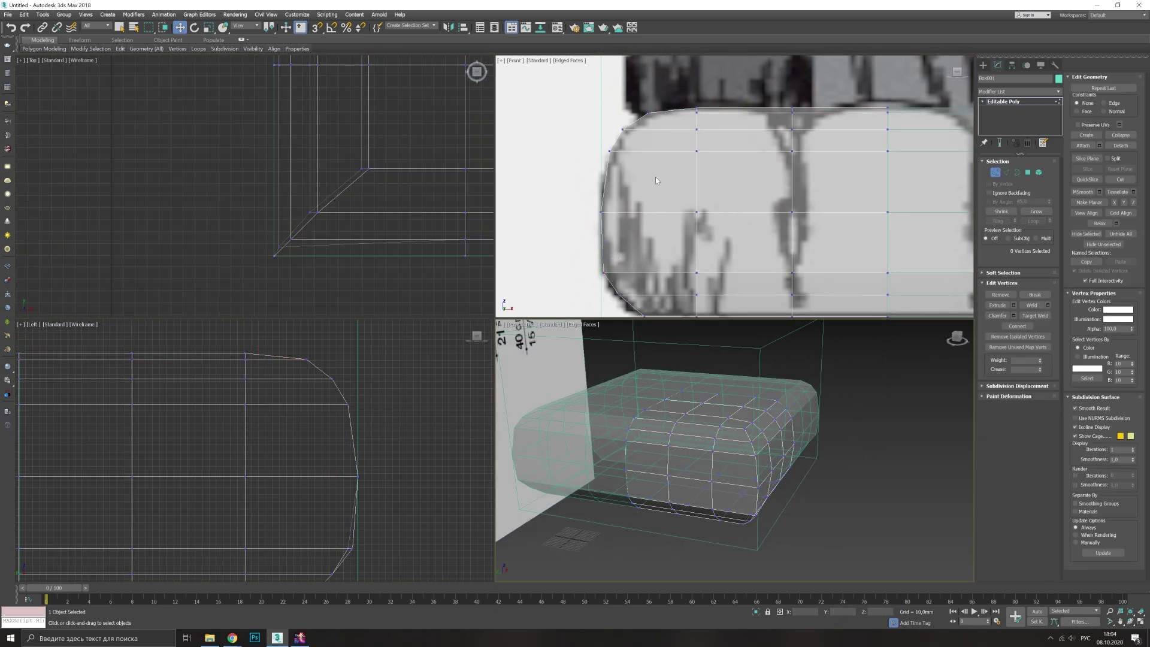
pyautogui.scroll(-3, 656, 178)
# - Cancel the chamfer and Cut a diamond with spokes meeting at its centre into the top face
pyautogui.hotkey('ctrl', 'z')
pyautogui.click(1014, 327)
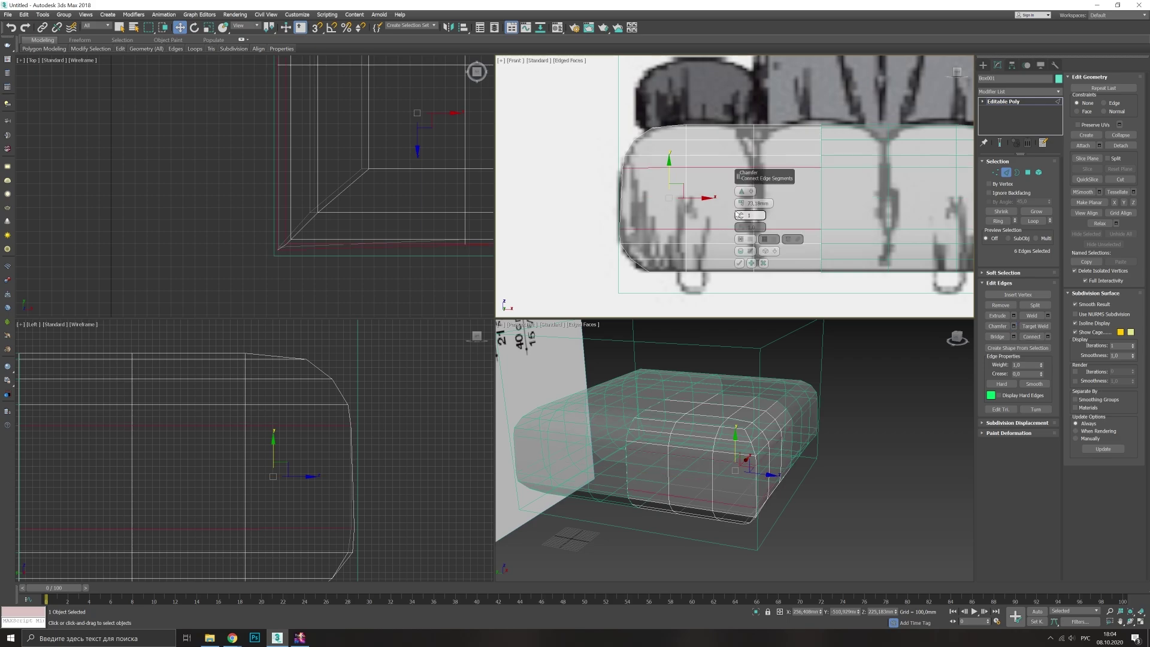
pyautogui.hotkey('ctrl', 'z')
pyautogui.hotkey('ctrl', 'z')
pyautogui.hotkey('ctrl', 'z')
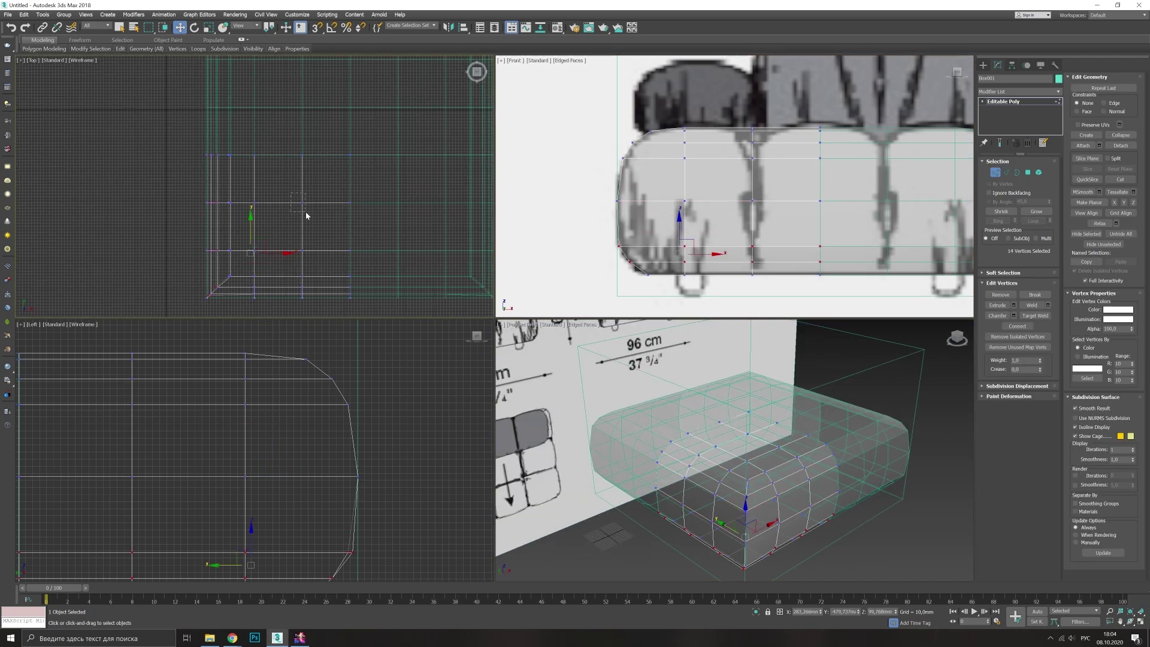
pyautogui.hotkey('ctrl', 'z')
pyautogui.keyDown('alt'); pyautogui.moveTo(719, 455); pyautogui.dragTo(755, 443, button='middle'); pyautogui.keyUp('alt')
pyautogui.scroll(2, 331, 209)
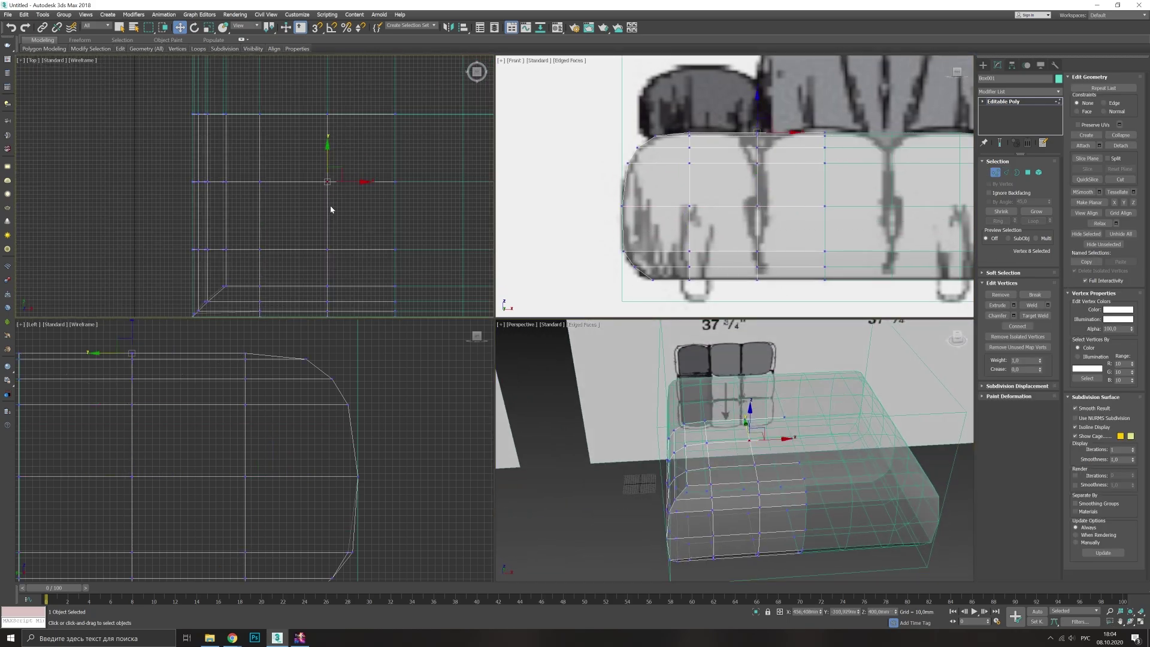
pyautogui.hotkey('alt', 'c')
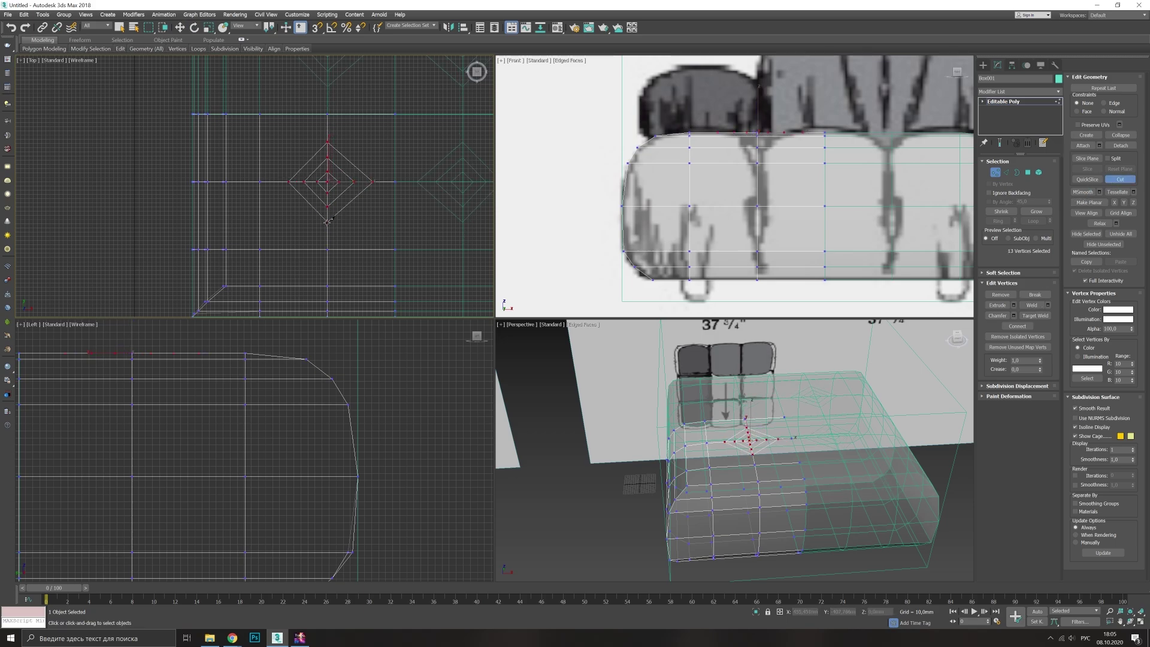
pyautogui.hotkey('alt', 'w')
pyautogui.scroll(2, 570, 209)
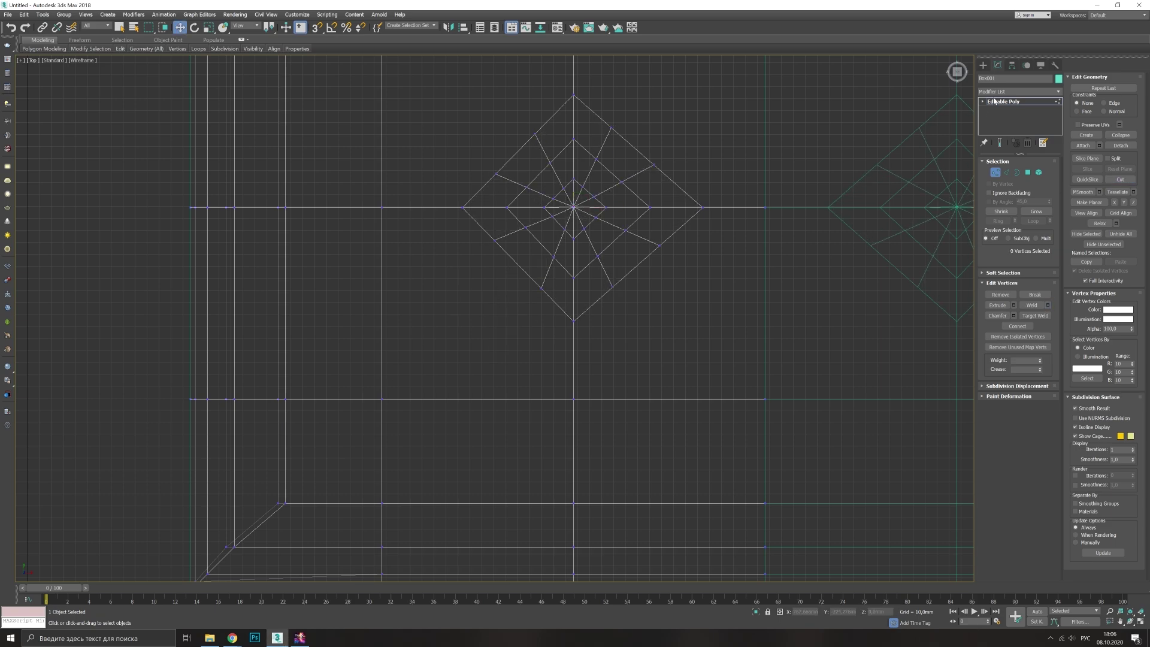
# - Convert a circle drawn at the diamond centre to Editable Spline and reshape into 12-sided rings
pyautogui.moveTo(573, 207); pyautogui.dragTo(595, 217)
pyautogui.rightClick(575, 236)
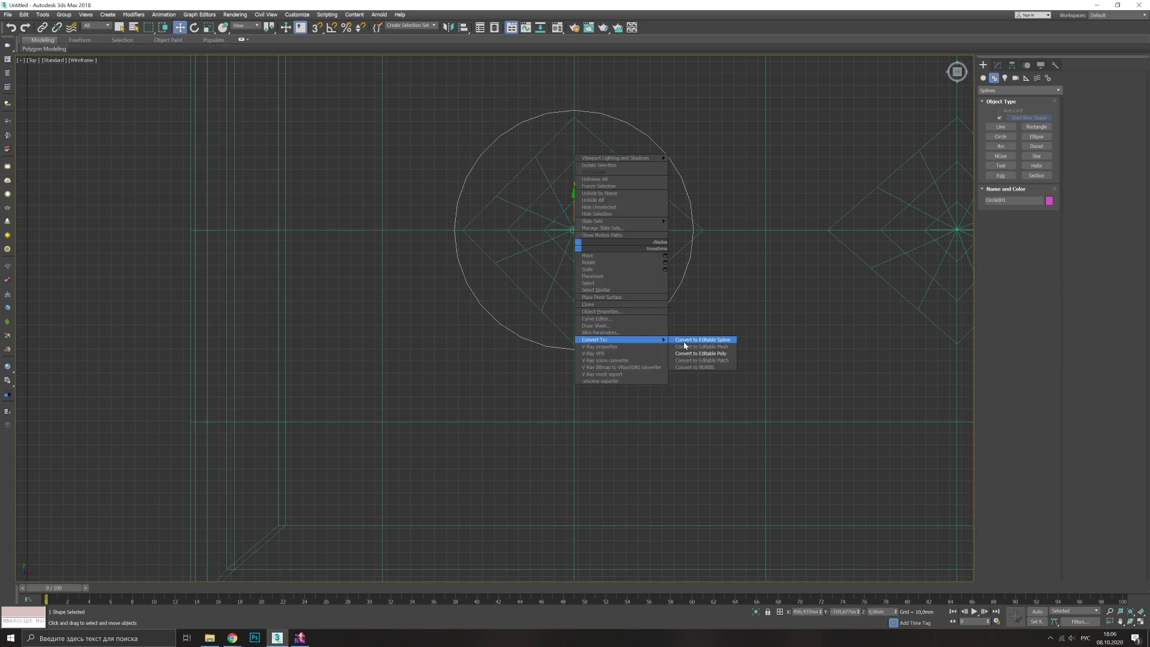
pyautogui.click(689, 341)
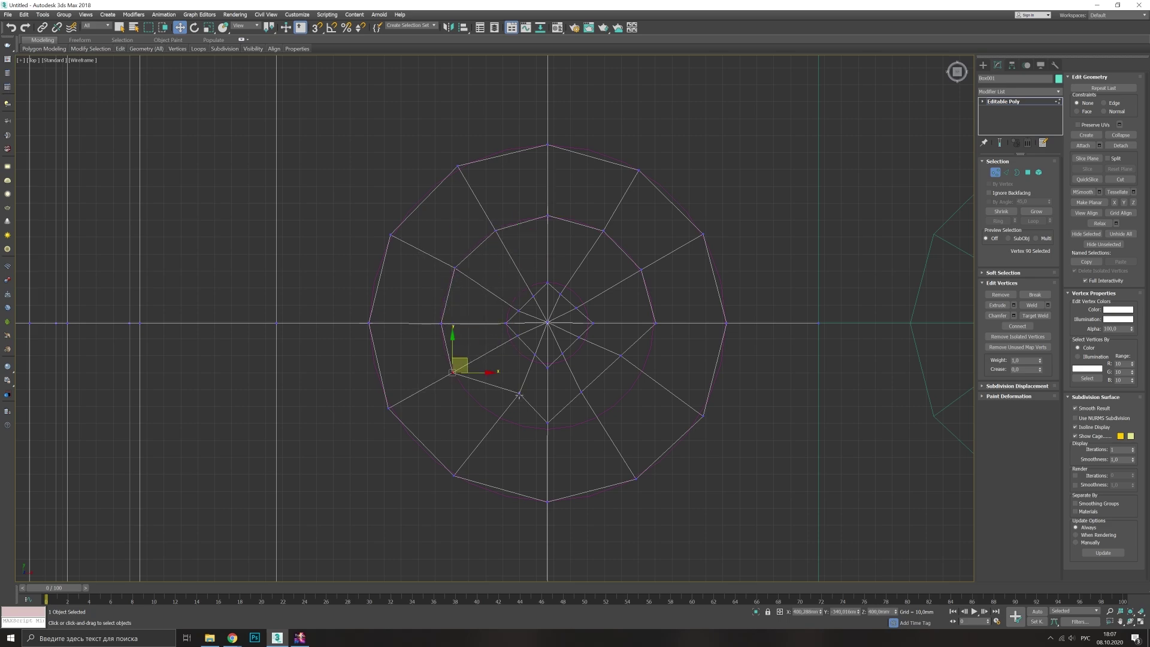
pyautogui.click(593, 323)
pyautogui.scroll(2, 596, 320)
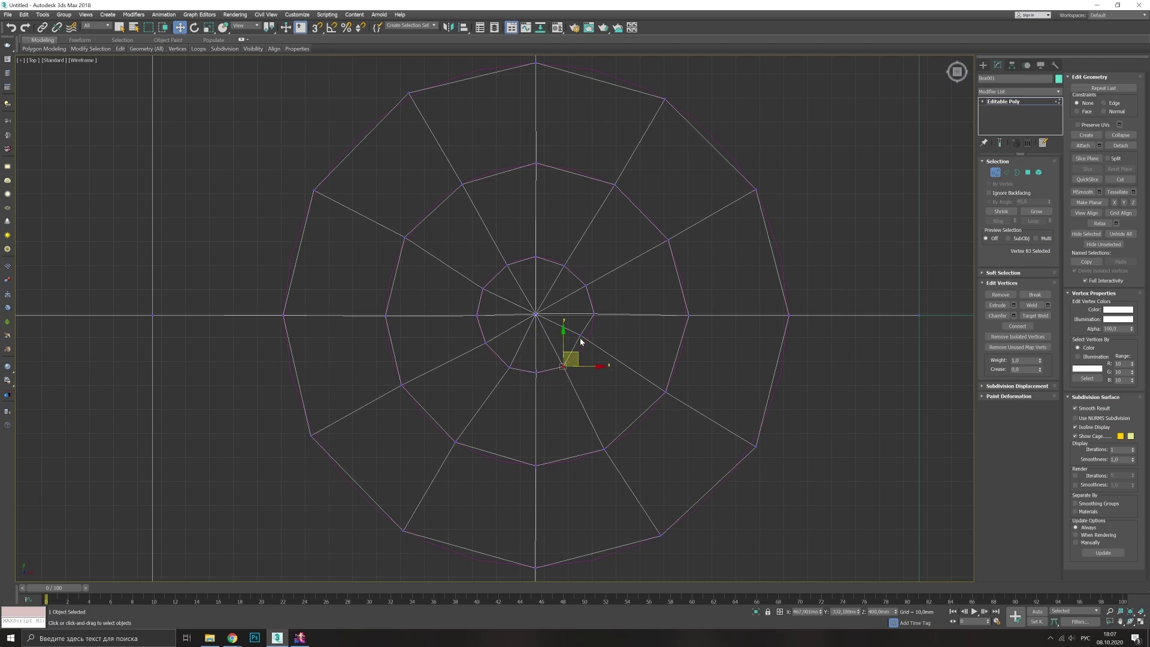
pyautogui.scroll(-5, 556, 332)
# - In the Top view, select the lower-left circle's vertices plus the surrounding grid vertices
pyautogui.moveTo(506, 288); pyautogui.dragTo(596, 378)
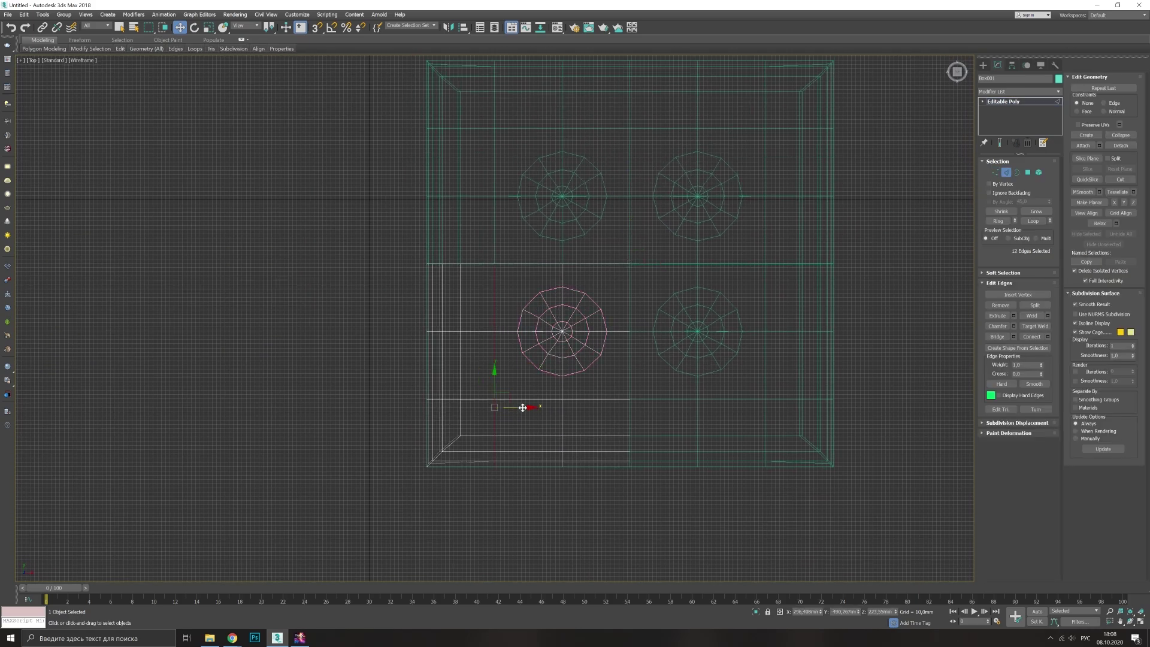
pyautogui.hotkey('alt', 'w')
pyautogui.scroll(3, 761, 425)
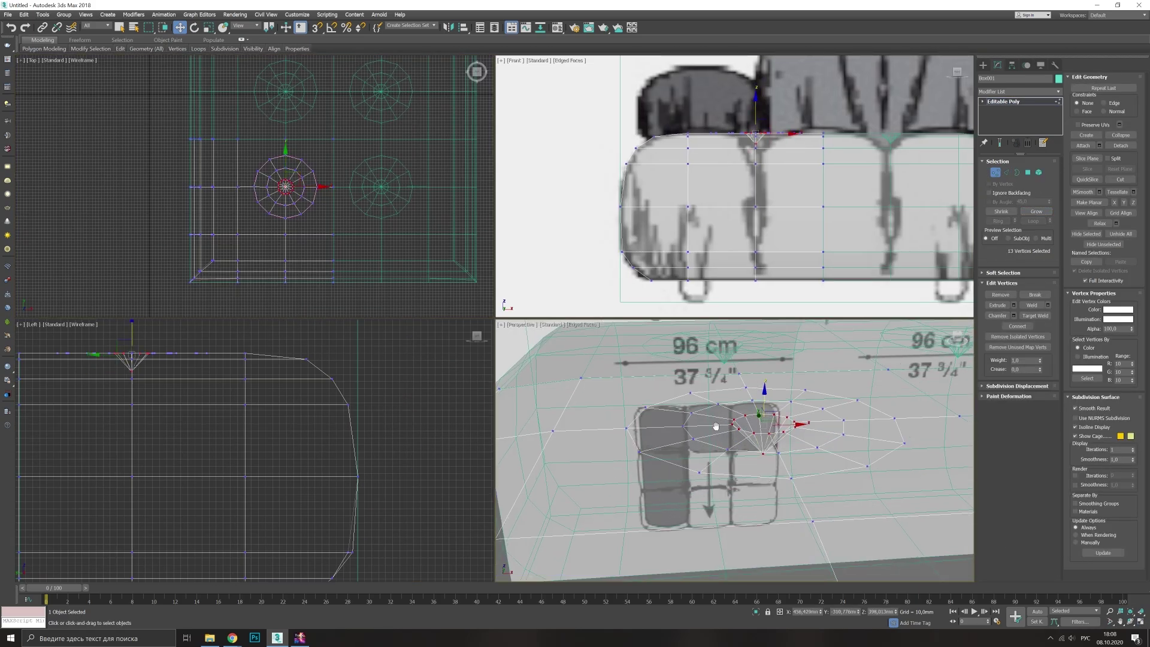
pyautogui.click(1036, 211)
pyautogui.scroll(-3, 714, 408)
pyautogui.hotkey('alt', 'w')
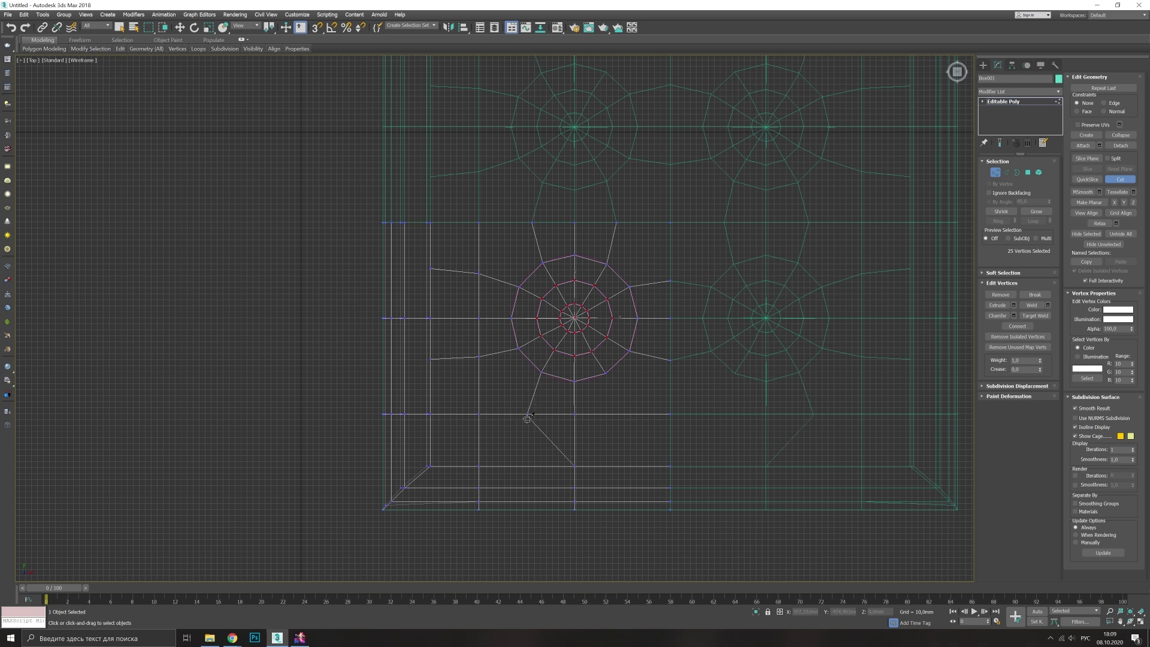
# - Cut edges connecting the circle outward to the surrounding grid
pyautogui.press('2')
pyautogui.moveTo(608, 457); pyautogui.dragTo(611, 439, button='middle')
pyautogui.moveTo(524, 464); pyautogui.dragTo(532, 507)
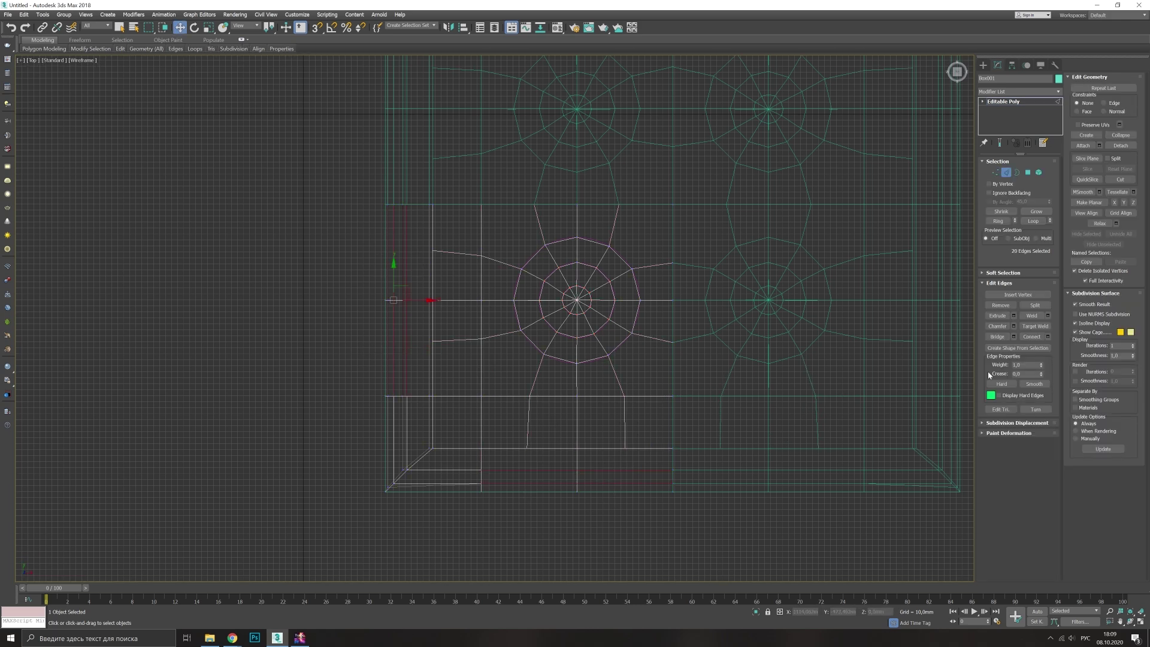
pyautogui.press('1')
pyautogui.click(1121, 179)
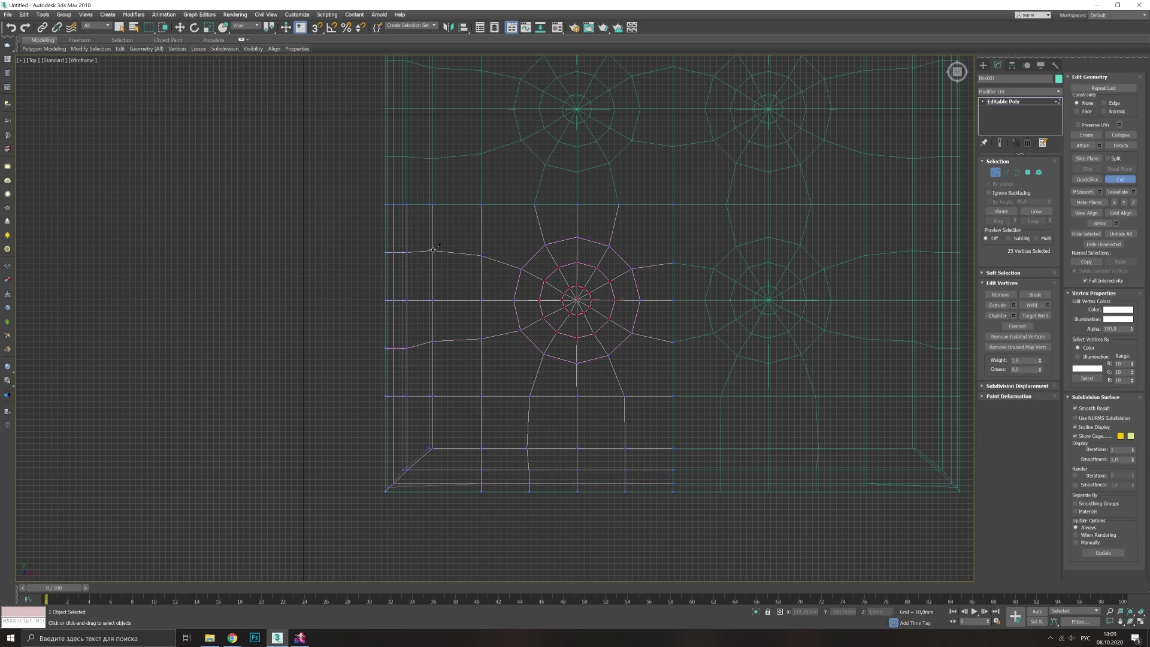
pyautogui.moveTo(646, 318); pyautogui.dragTo(650, 336, button='middle')
# - Move the circle's centre vertex down to sink a tufted dimple into the cushion top
pyautogui.press('w')
pyautogui.click(580, 317)
pyautogui.hotkey('alt', 'w')
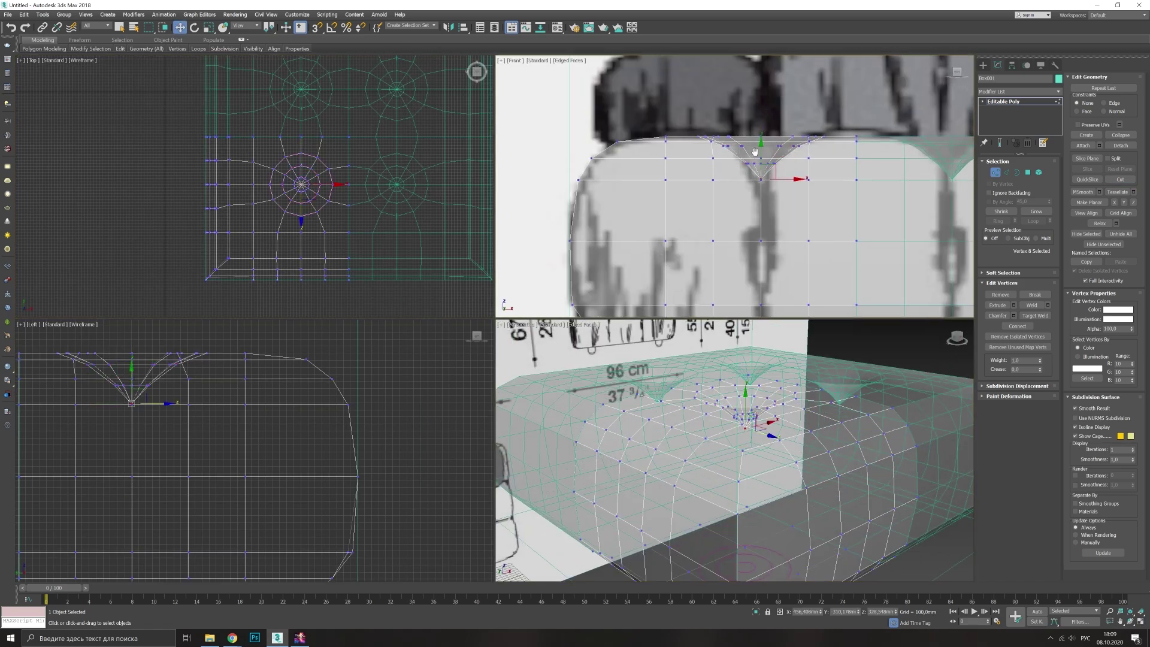
pyautogui.scroll(-3, 754, 152)
pyautogui.scroll(-4, 742, 419)
pyautogui.hotkey('alt', 'w')
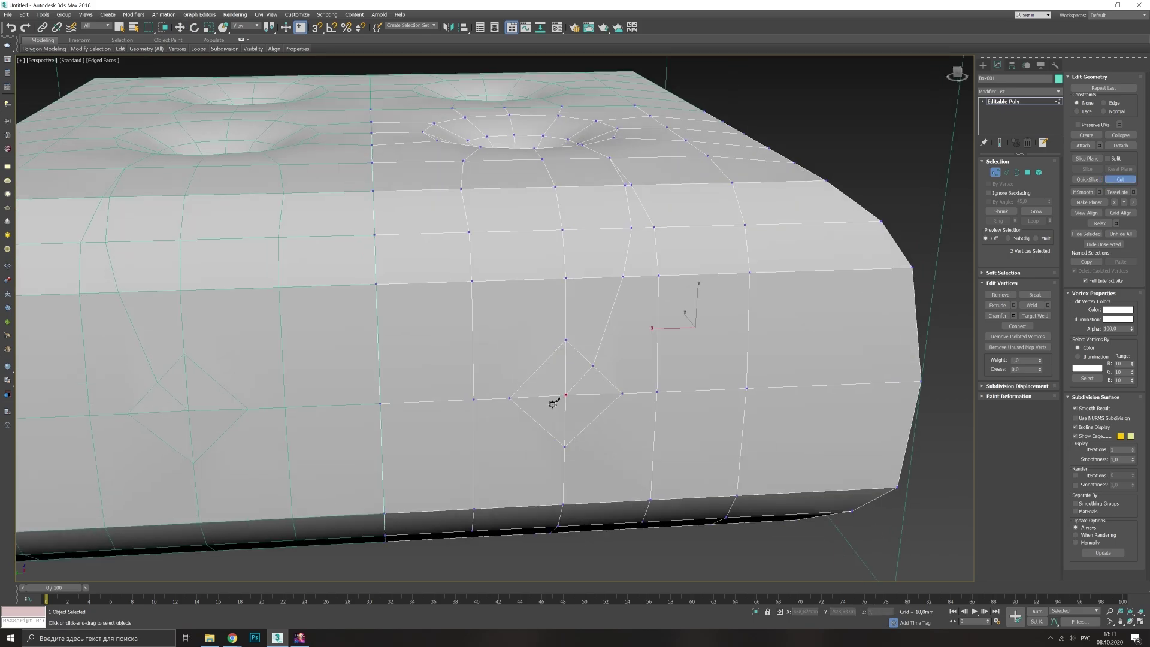
# - Cut edges from the front-face diamond up to the top and down to the bottom edge
pyautogui.keyDown('alt'); pyautogui.moveTo(464, 160); pyautogui.dragTo(540, 261, button='middle'); pyautogui.keyUp('alt')
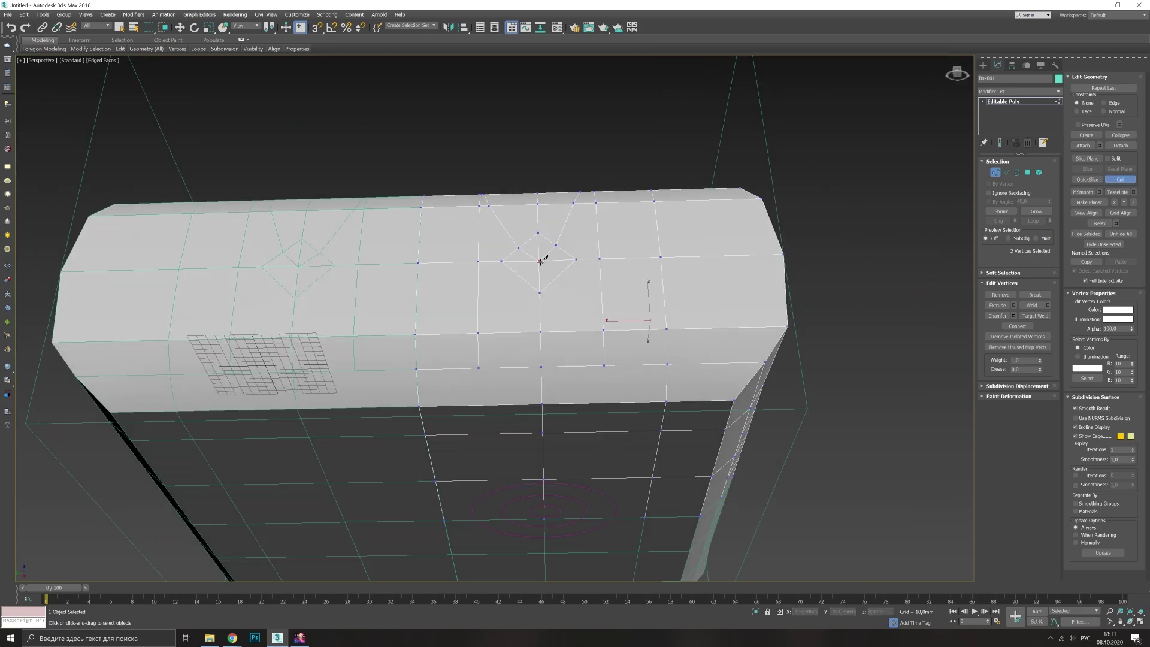
pyautogui.keyDown('alt'); pyautogui.moveTo(596, 401); pyautogui.dragTo(484, 357, button='middle'); pyautogui.keyUp('alt')
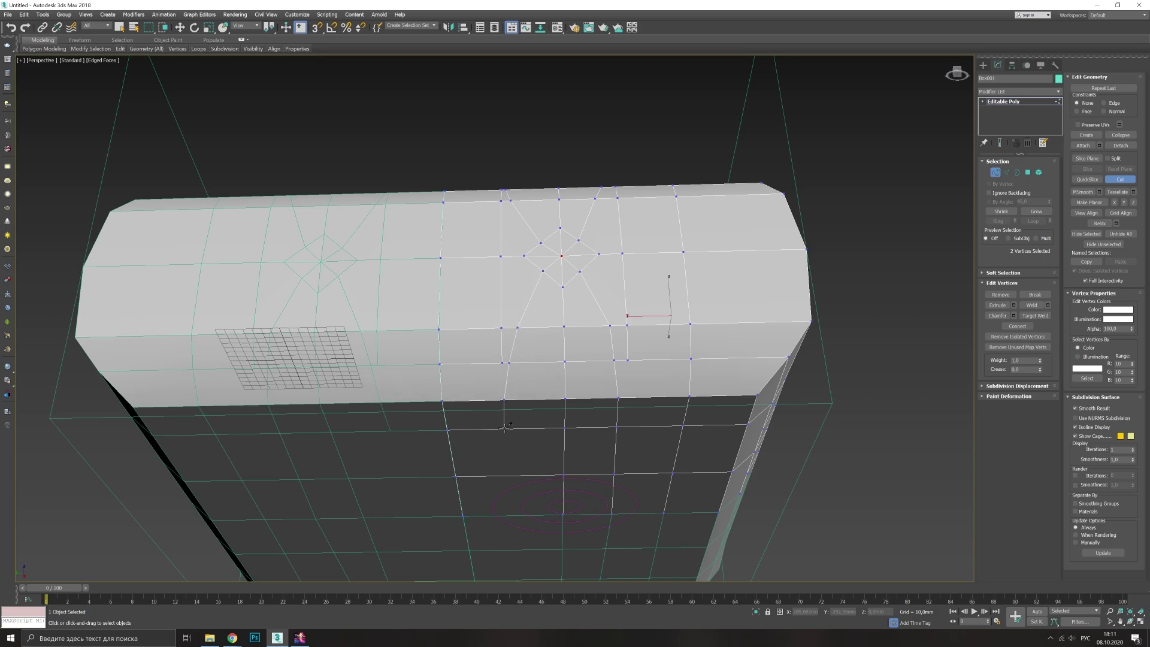
pyautogui.scroll(-3, 505, 428)
pyautogui.keyDown('alt'); pyautogui.moveTo(598, 380); pyautogui.dragTo(642, 272, button='middle'); pyautogui.keyUp('alt')
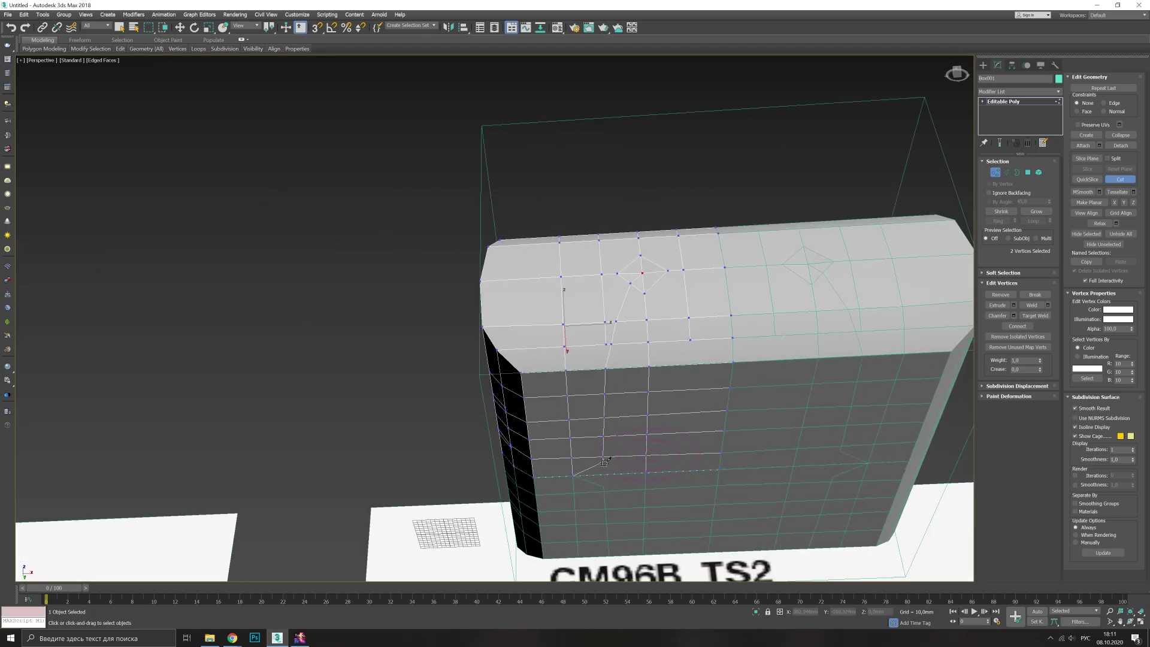
pyautogui.keyDown('alt'); pyautogui.moveTo(605, 424); pyautogui.dragTo(601, 263, button='middle'); pyautogui.keyUp('alt')
pyautogui.keyDown('alt'); pyautogui.moveTo(665, 443); pyautogui.dragTo(524, 352, button='middle'); pyautogui.keyUp('alt')
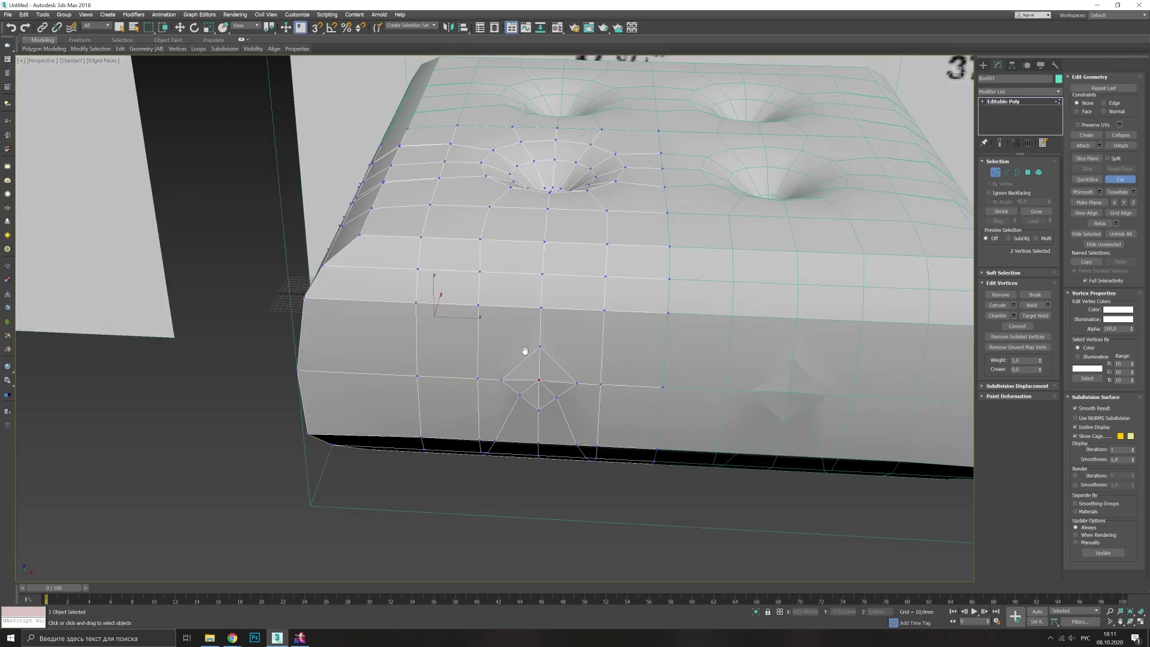
pyautogui.scroll(3, 574, 366)
pyautogui.press('w')
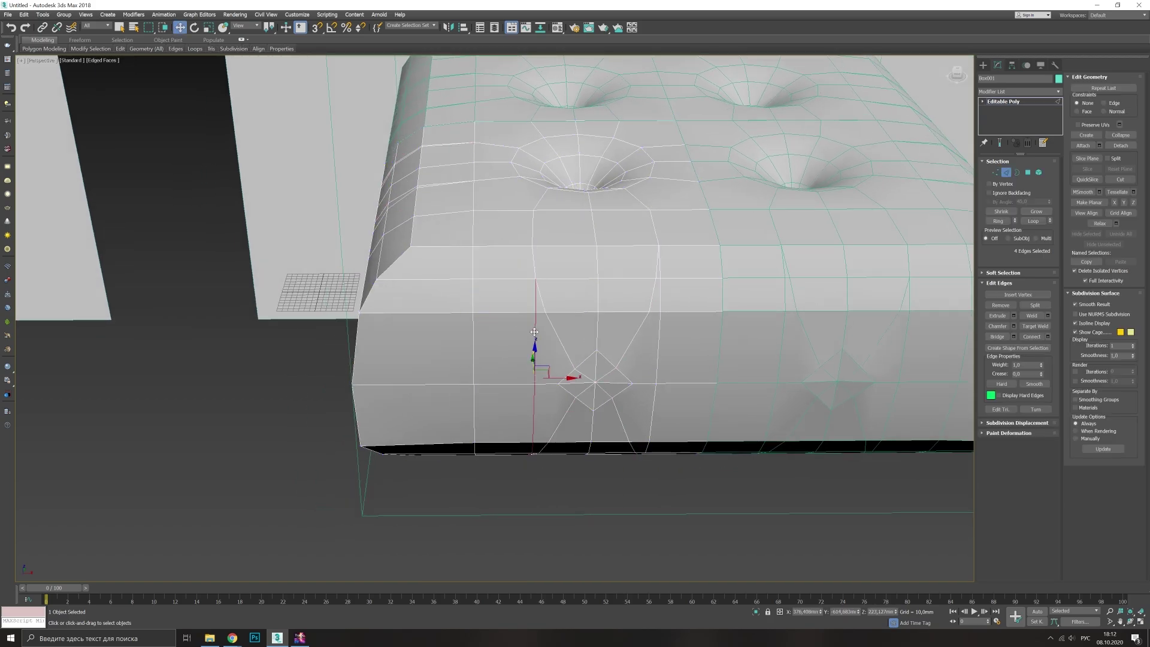
pyautogui.scroll(-3, 574, 365)
pyautogui.keyDown('alt'); pyautogui.moveTo(573, 365); pyautogui.dragTo(596, 354, button='middle'); pyautogui.keyUp('alt')
pyautogui.scroll(5, 525, 272)
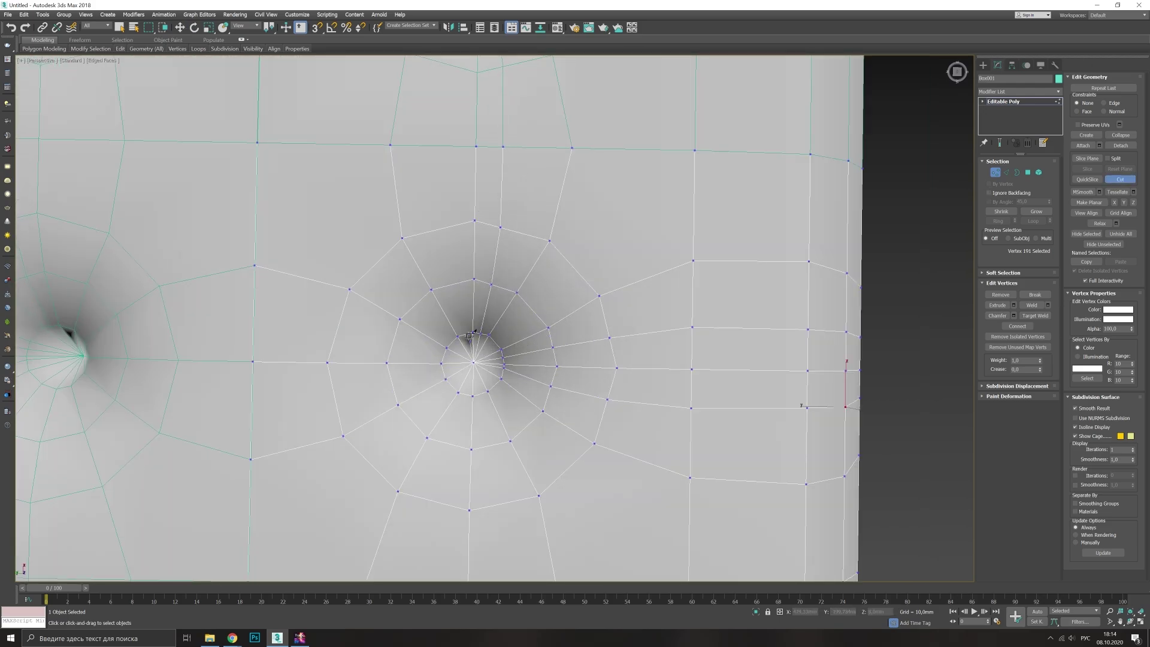
# - Orbit around the box to inspect the upper-front tuft and its radiating cut edges
pyautogui.scroll(-3, 453, 147)
pyautogui.scroll(2, 506, 337)
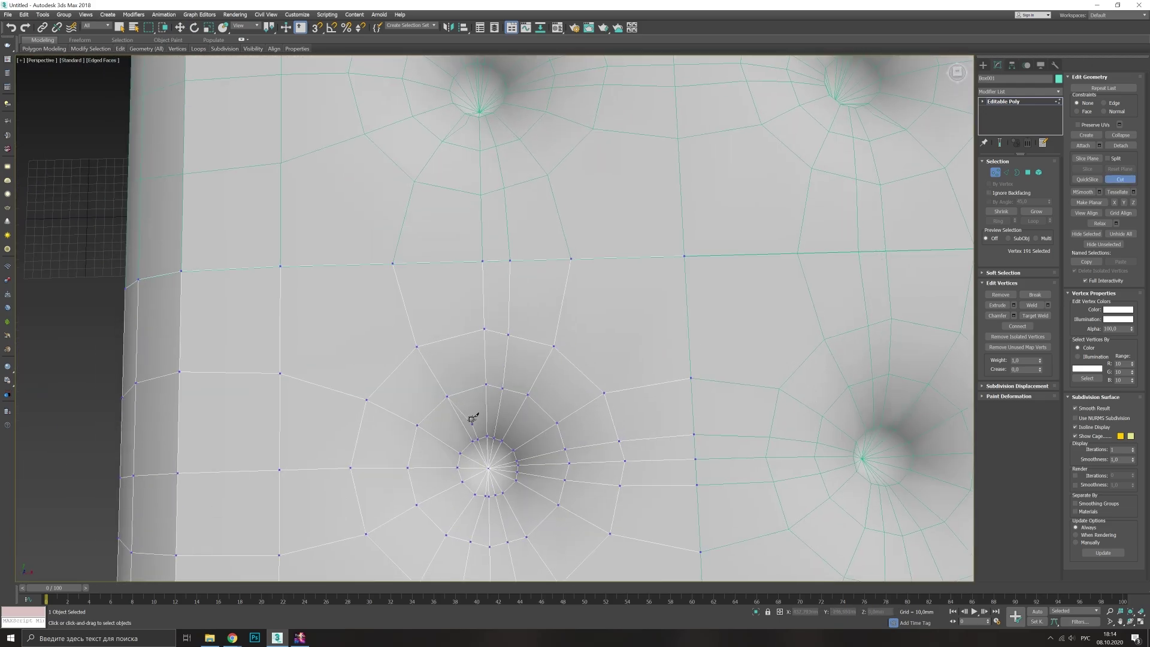
pyautogui.moveTo(451, 262)
pyautogui.keyDown('alt'); pyautogui.mouseDown(button='middle')
pyautogui.moveTo(506, 393)
pyautogui.moveTo(469, 168)
pyautogui.mouseUp(button='middle'); pyautogui.keyUp('alt')
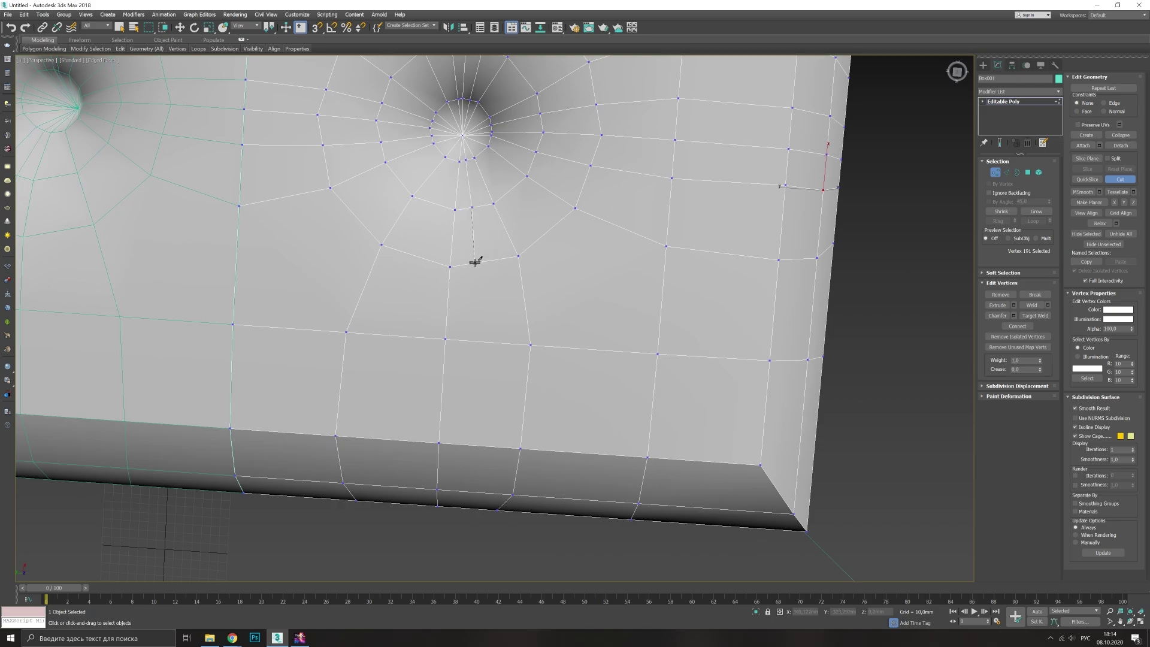
pyautogui.keyDown('alt'); pyautogui.moveTo(406, 441); pyautogui.dragTo(441, 454, button='middle'); pyautogui.keyUp('alt')
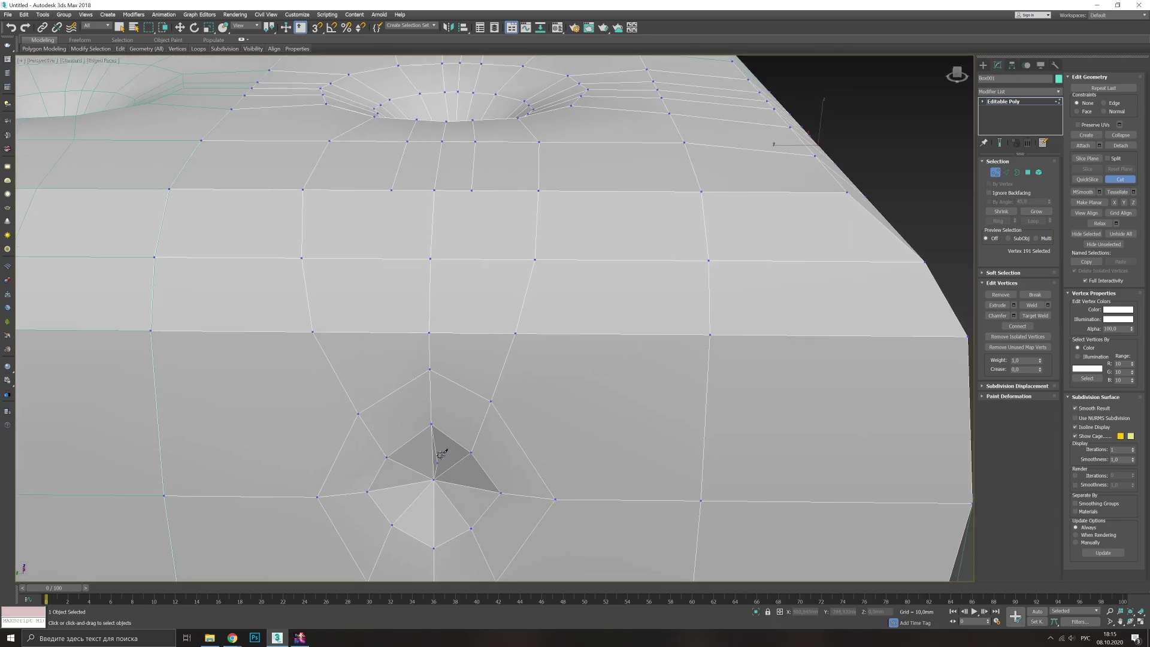
pyautogui.keyDown('alt'); pyautogui.moveTo(468, 331); pyautogui.dragTo(495, 475, button='middle'); pyautogui.keyUp('alt')
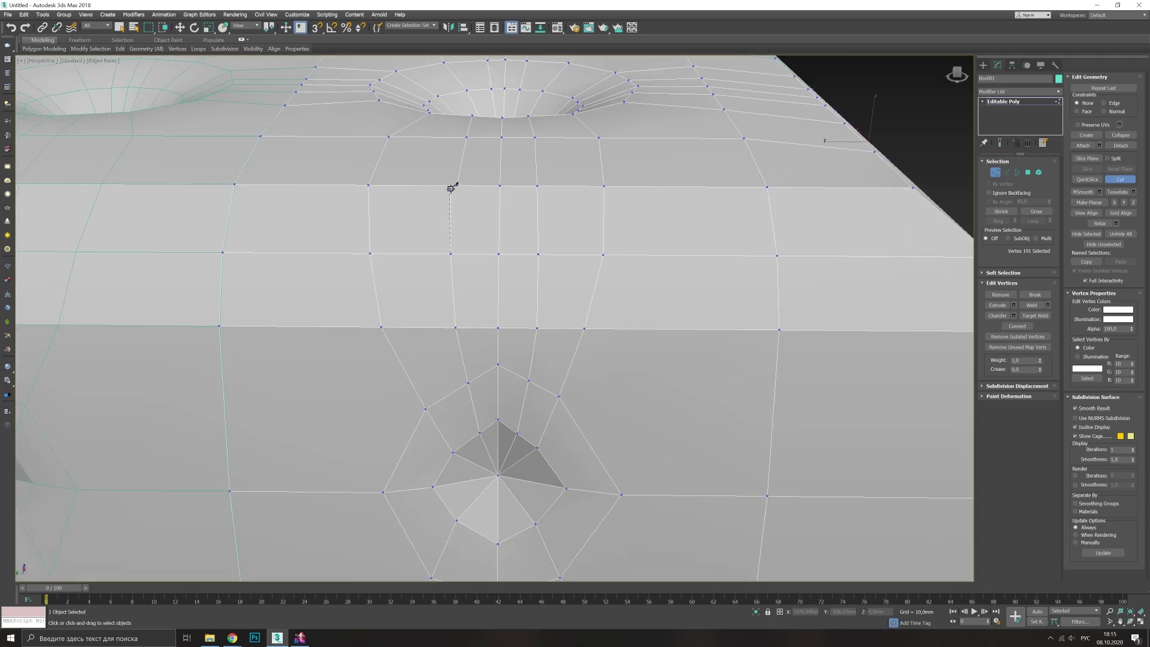
pyautogui.keyDown('alt'); pyautogui.moveTo(450, 188); pyautogui.dragTo(557, 193, button='middle'); pyautogui.keyUp('alt')
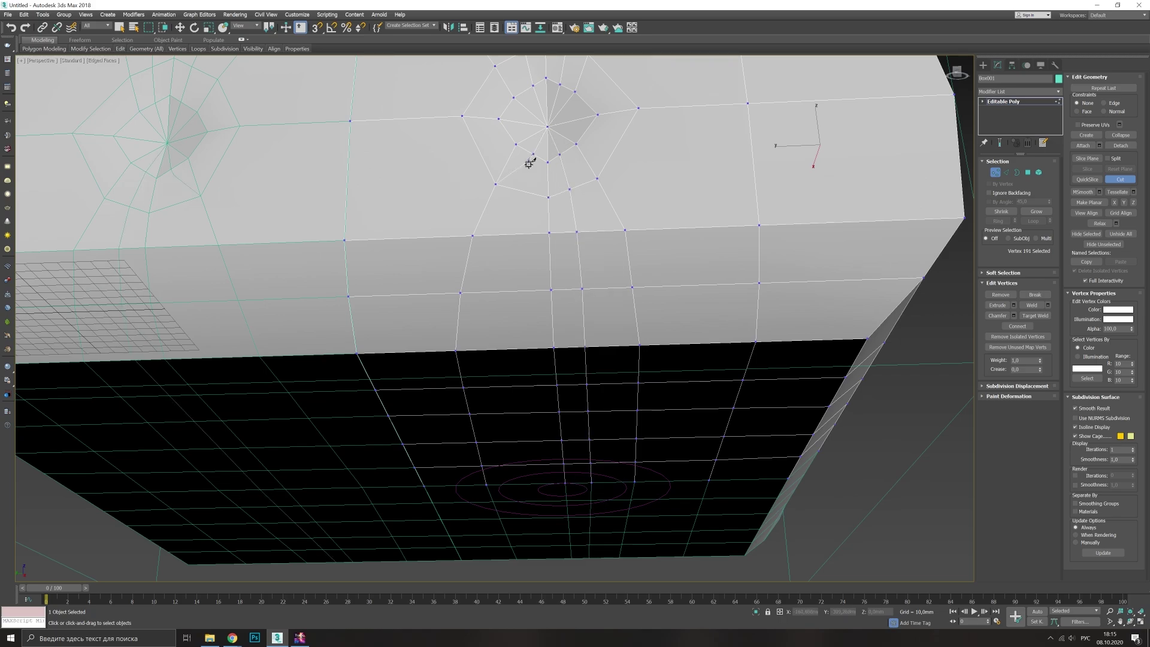
pyautogui.moveTo(533, 479)
pyautogui.keyDown('alt'); pyautogui.mouseDown(button='middle')
pyautogui.moveTo(699, 264)
pyautogui.moveTo(625, 196)
pyautogui.mouseUp(button='middle'); pyautogui.keyUp('alt')
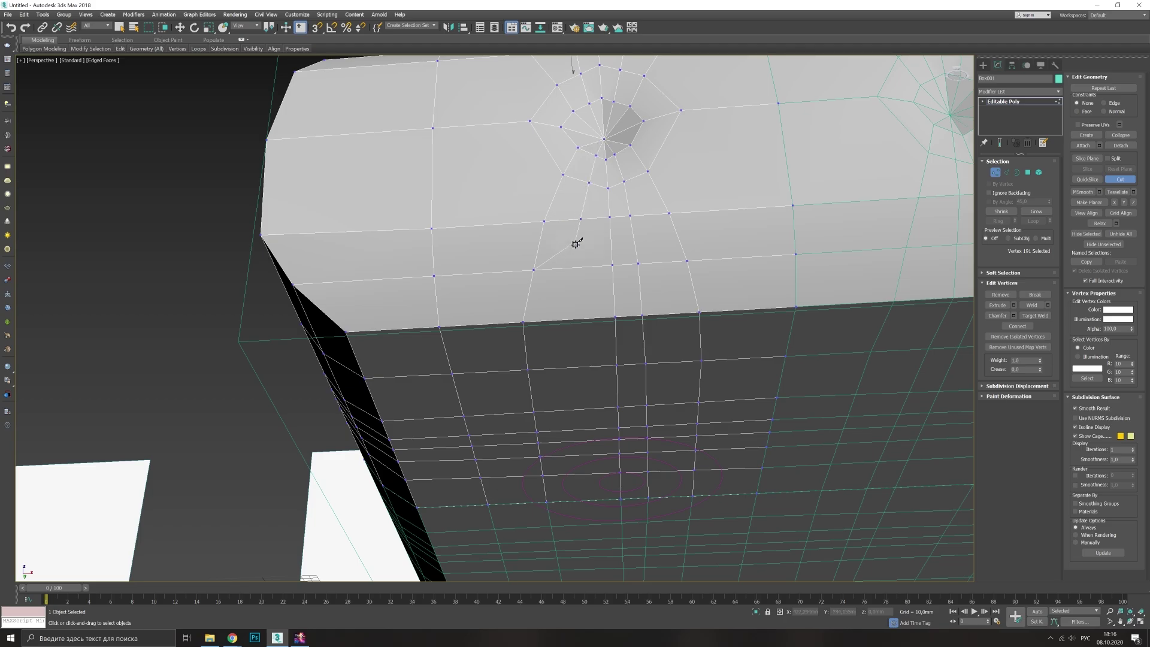
# - Finish the cuts and switch to Edge level with edged-faces display, viewing the top
pyautogui.rightClick(584, 439)
pyautogui.scroll(-5, 584, 439)
pyautogui.keyDown('alt'); pyautogui.moveTo(540, 240); pyautogui.dragTo(680, 231, button='middle'); pyautogui.keyUp('alt')
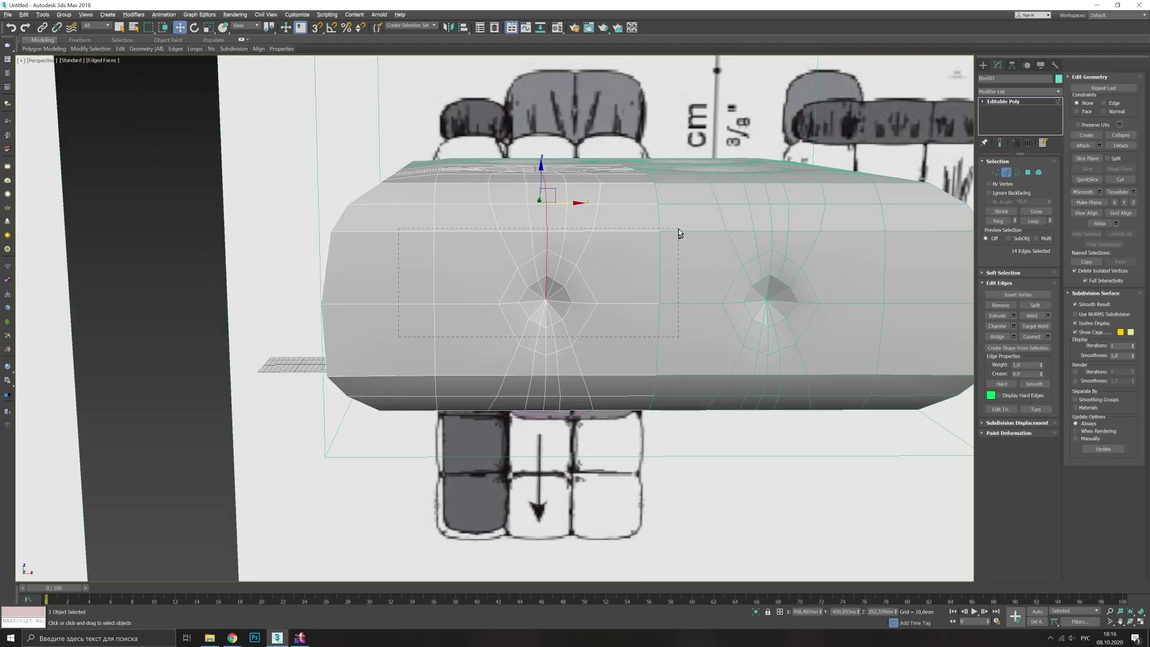
pyautogui.press('F3')
pyautogui.press('2')
pyautogui.press('w')
pyautogui.press('F3')
pyautogui.moveTo(601, 220)
pyautogui.keyDown('alt'); pyautogui.mouseDown(button='middle')
pyautogui.moveTo(593, 212)
pyautogui.moveTo(673, 264)
pyautogui.moveTo(539, 223)
pyautogui.moveTo(570, 120)
pyautogui.moveTo(579, 176)
pyautogui.mouseUp(button='middle'); pyautogui.keyUp('alt')
# - Scale the edges at the front tuft and along the side crease
pyautogui.press('r')
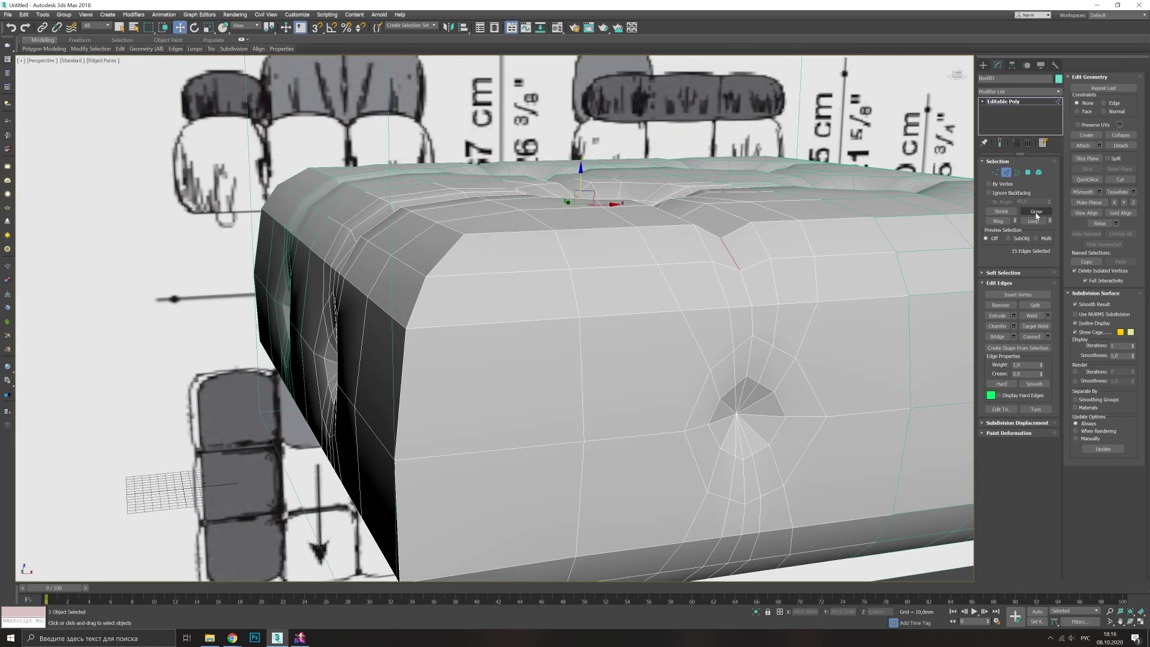
pyautogui.moveTo(599, 239)
pyautogui.keyDown('alt'); pyautogui.mouseDown(button='middle')
pyautogui.moveTo(611, 209)
pyautogui.moveTo(617, 252)
pyautogui.mouseUp(button='middle'); pyautogui.keyUp('alt')
pyautogui.click(617, 278)
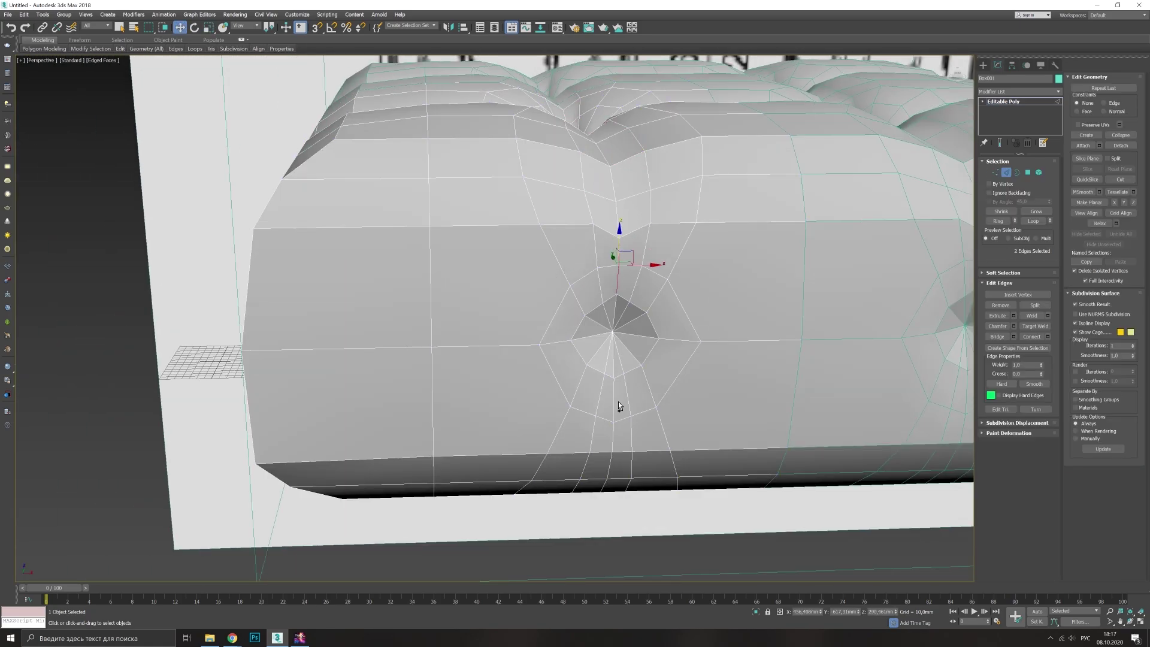
pyautogui.moveTo(619, 406)
pyautogui.keyDown('alt'); pyautogui.mouseDown(button='middle')
pyautogui.moveTo(640, 449)
pyautogui.moveTo(564, 302)
pyautogui.moveTo(533, 293)
pyautogui.moveTo(539, 404)
pyautogui.mouseUp(button='middle'); pyautogui.keyUp('alt')
pyautogui.click(564, 302)
# - Adjust a crease vertex, then extend the edge selection along the crease
pyautogui.press('1')
pyautogui.scroll(-5, 563, 248)
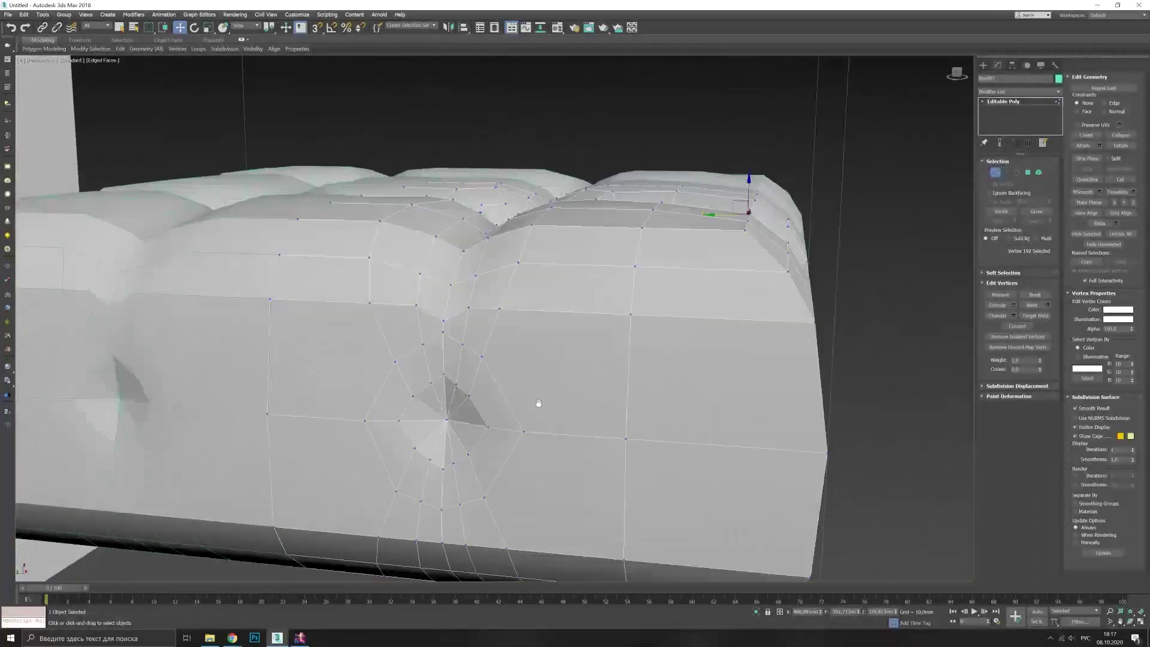
pyautogui.scroll(5, 530, 324)
pyautogui.click(531, 324)
pyautogui.press('2')
pyautogui.moveTo(531, 324)
pyautogui.keyDown('alt'); pyautogui.mouseDown(button='middle')
pyautogui.moveTo(587, 300)
pyautogui.moveTo(559, 429)
pyautogui.moveTo(551, 252)
pyautogui.moveTo(548, 327)
pyautogui.moveTo(599, 360)
pyautogui.moveTo(629, 404)
pyautogui.moveTo(657, 388)
pyautogui.moveTo(695, 276)
pyautogui.mouseUp(button='middle'); pyautogui.keyUp('alt')
pyautogui.keyDown('ctrl'); pyautogui.click(551, 245); pyautogui.keyUp('ctrl')
# - Undo the last edge change and return to object level in wireframe view
pyautogui.hotkey('ctrl', 'z')
pyautogui.scroll(3, 629, 403)
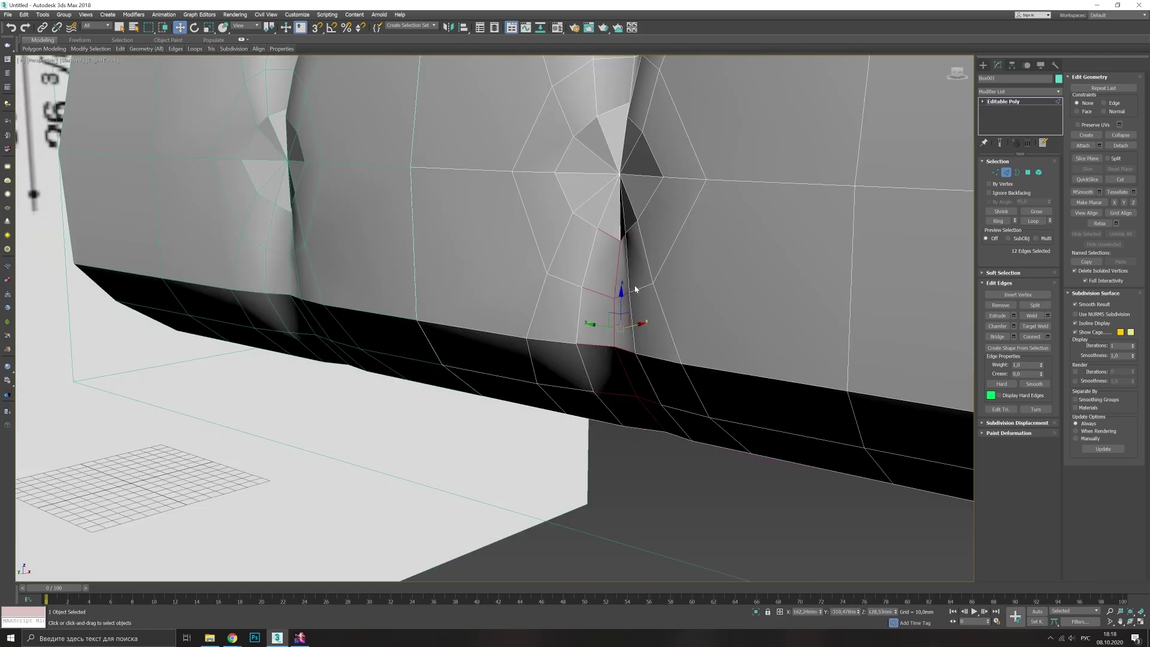
pyautogui.scroll(3, 699, 267)
pyautogui.scroll(-5, 699, 268)
pyautogui.press('F3')
pyautogui.scroll(-3, 699, 268)
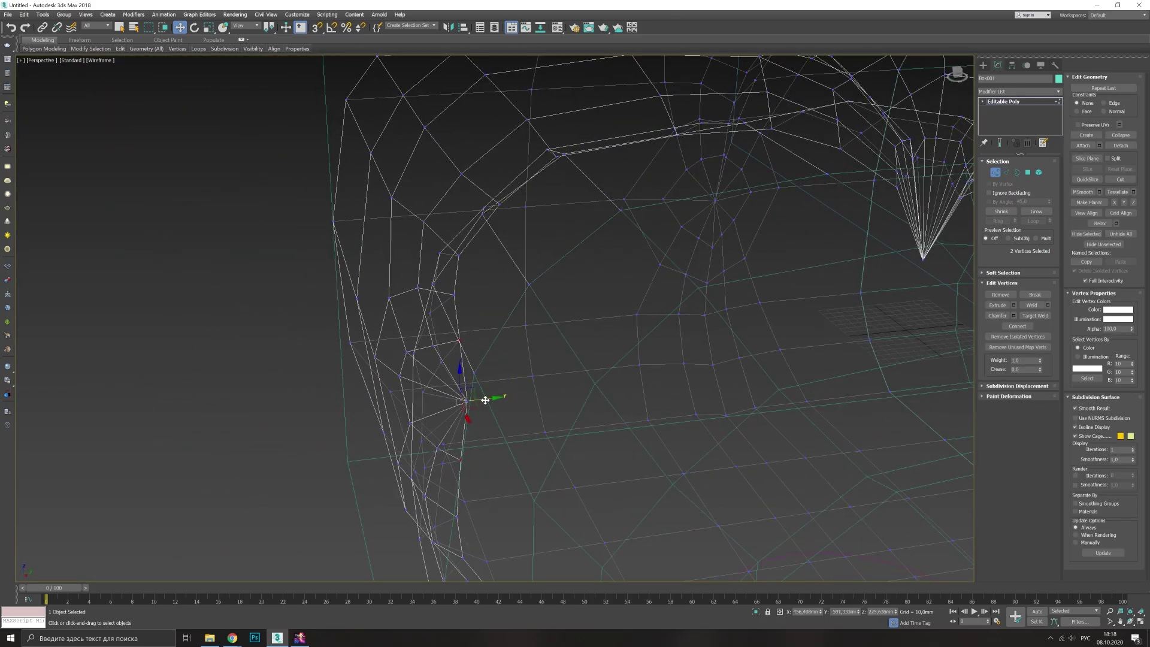
pyautogui.click(1054, 102)
# - Deselect the ottoman and view its front in shaded display
pyautogui.click(973, 462)
pyautogui.press('F3')
pyautogui.scroll(3, 591, 349)
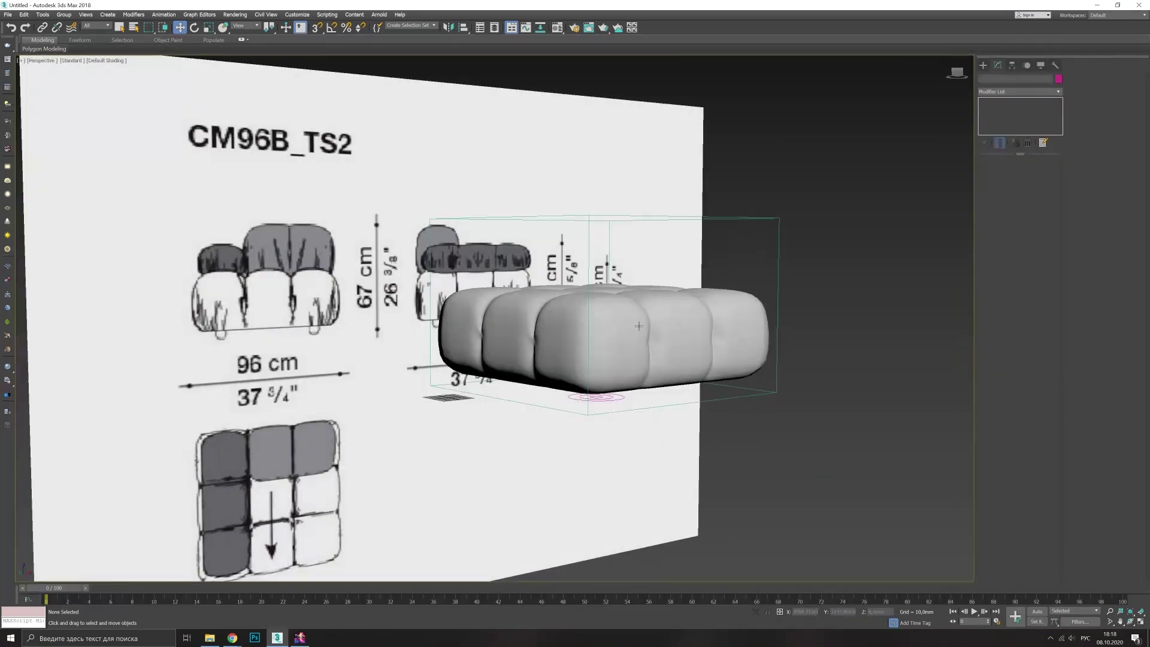
pyautogui.moveTo(539, 336); pyautogui.dragTo(592, 349, button='middle')
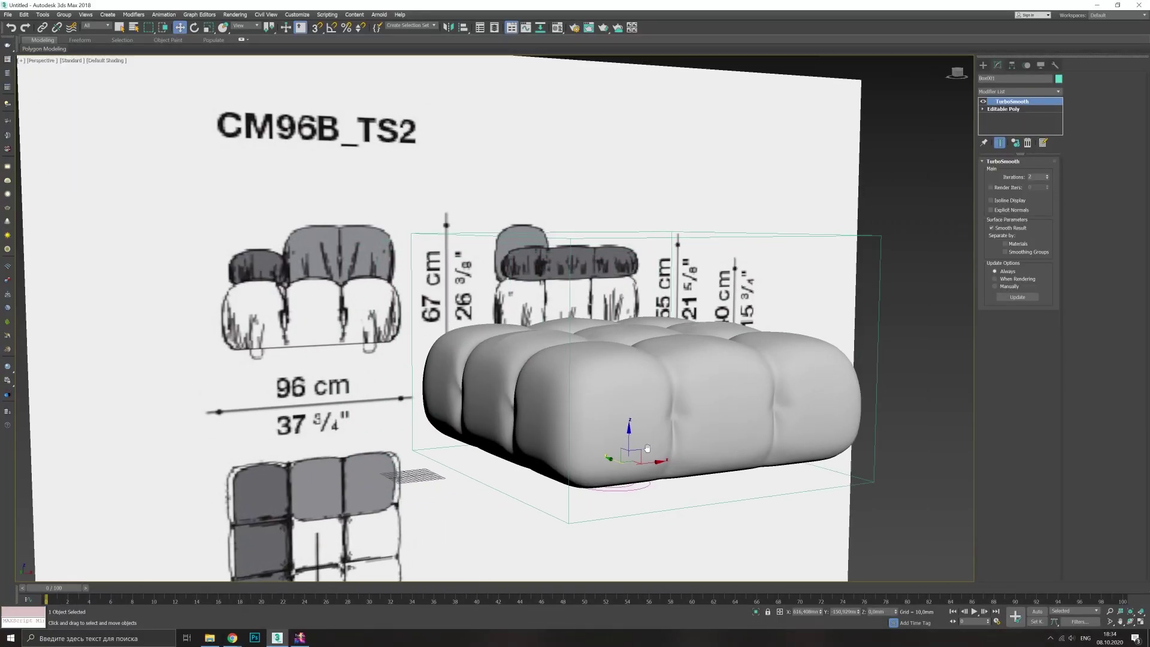
pyautogui.keyDown('alt'); pyautogui.moveTo(647, 448); pyautogui.dragTo(599, 434, button='middle'); pyautogui.keyUp('alt')
pyautogui.scroll(-3, 589, 430)
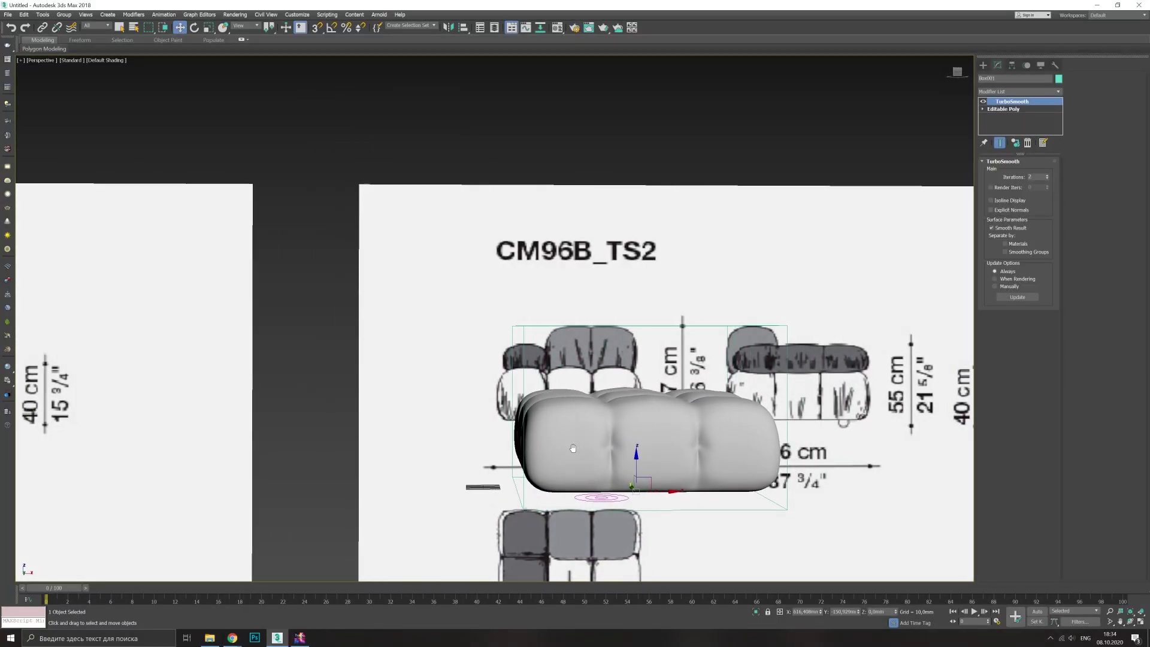
pyautogui.scroll(6, 589, 430)
# - Select the ring of polygons around a tuft at Polygon level
pyautogui.press('F4')
pyautogui.press('4')
pyautogui.scroll(5, 589, 430)
pyautogui.click(622, 413)
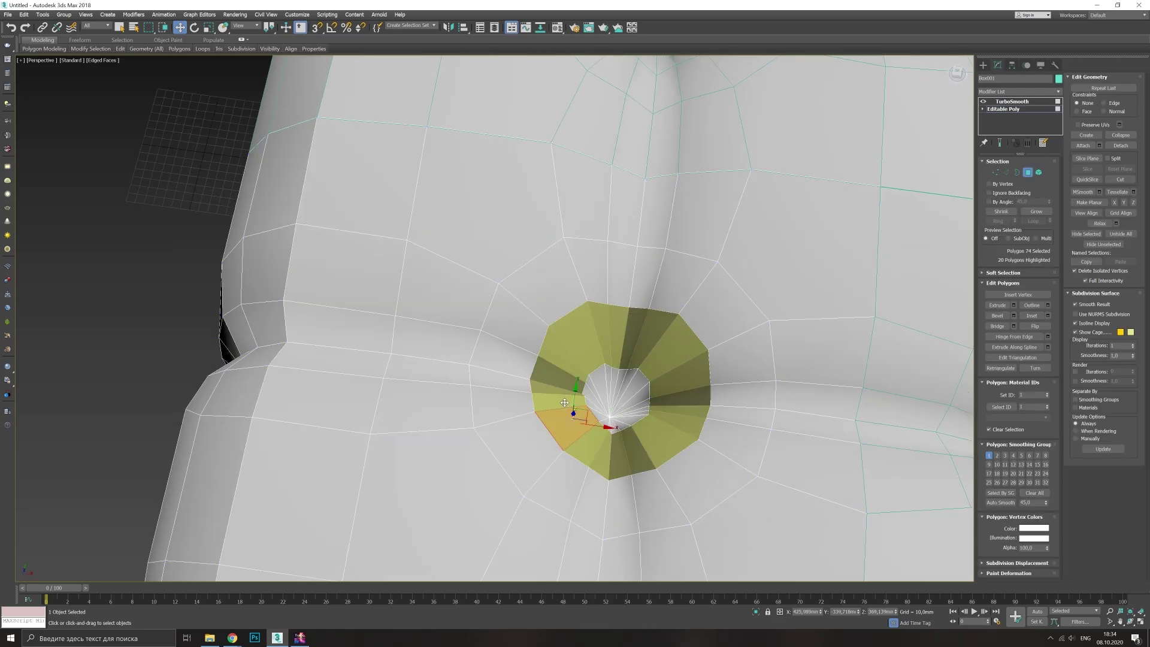
pyautogui.hotkey('ctrl', 'pageup')
pyautogui.hotkey('ctrl', 'pageup')
pyautogui.keyDown('alt'); pyautogui.moveTo(650, 367); pyautogui.dragTo(599, 360, button='middle'); pyautogui.keyUp('alt')
pyautogui.press('F4')
pyautogui.scroll(-3, 441, 356)
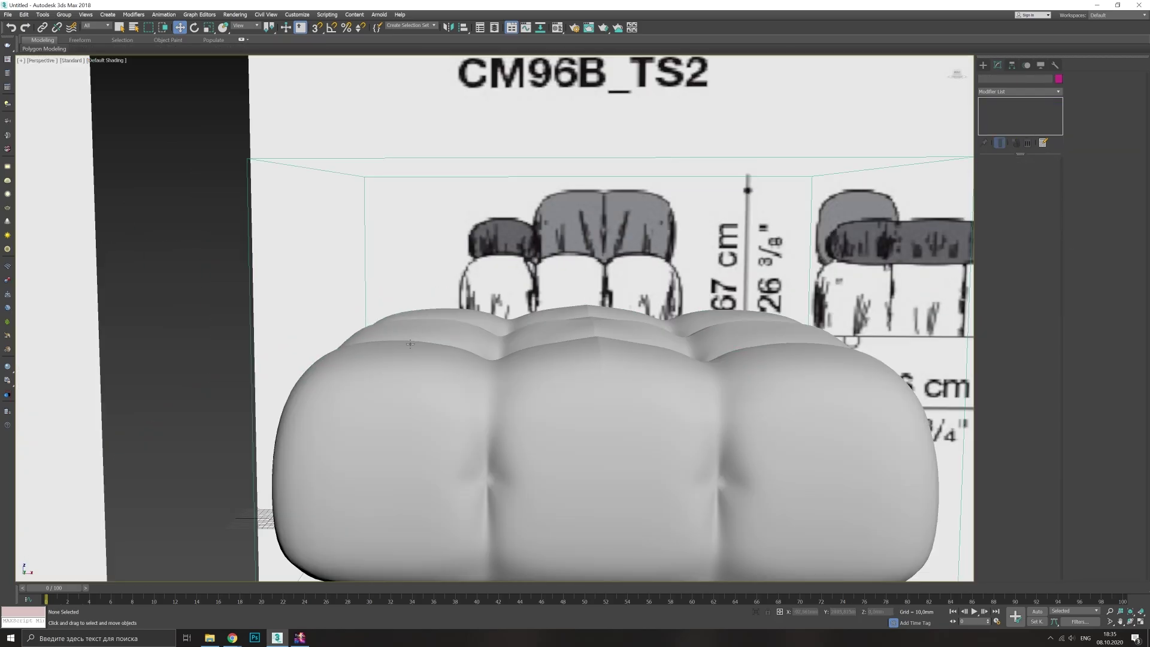
pyautogui.scroll(5, 441, 356)
# - Raise the vertex at the bottom of the crease upward
pyautogui.click(441, 356)
pyautogui.press('F4')
pyautogui.press('F3')
pyautogui.press('1')
pyautogui.click(438, 520)
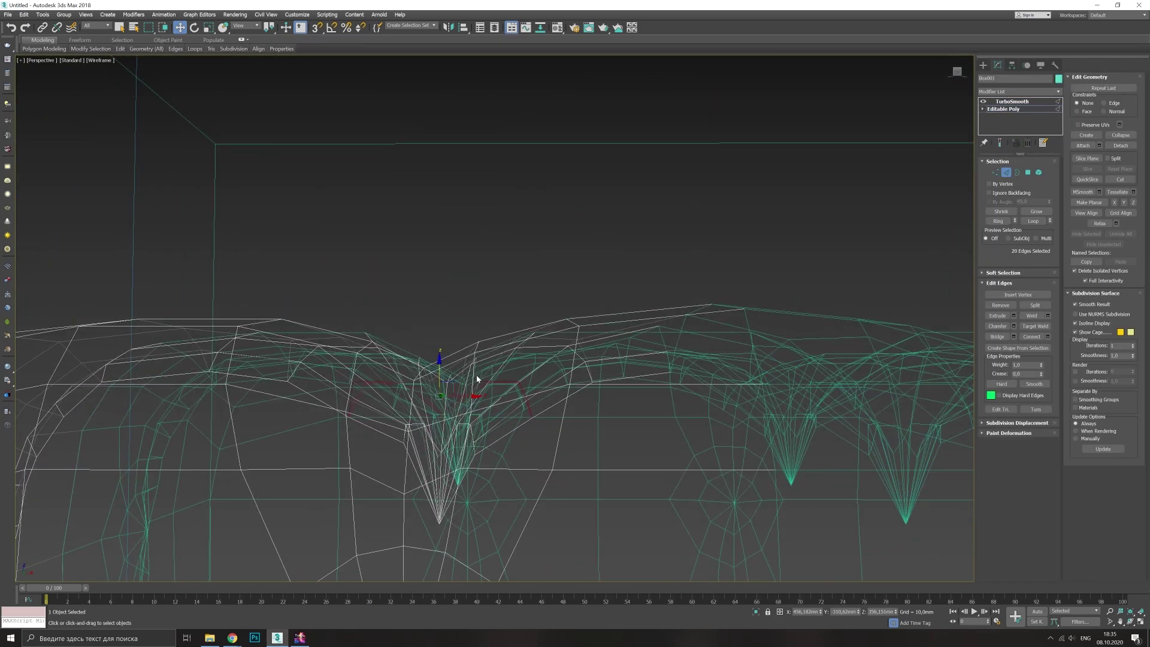
pyautogui.moveTo(438, 525); pyautogui.dragTo(526, 398)
pyautogui.press('F3')
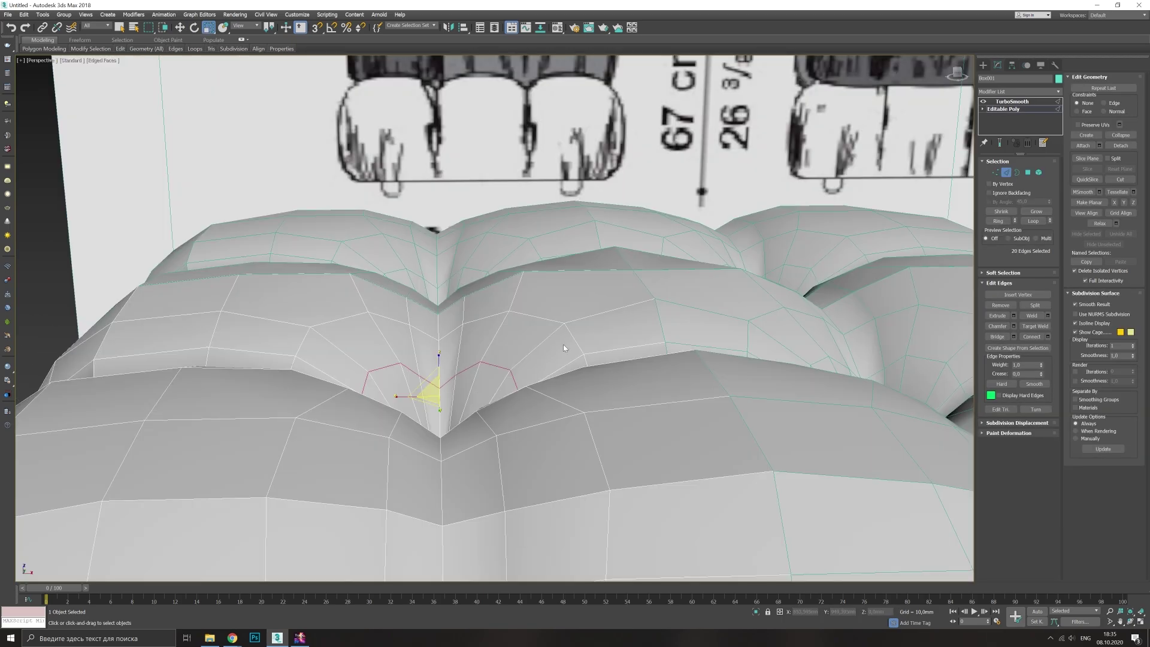
# - Scale the ring of edges around the crease and adjust its vertices
pyautogui.press('r')
pyautogui.moveTo(563, 343)
pyautogui.keyDown('alt'); pyautogui.mouseDown(button='middle')
pyautogui.moveTo(578, 326)
pyautogui.moveTo(539, 336)
pyautogui.mouseUp(button='middle'); pyautogui.keyUp('alt')
pyautogui.scroll(-3, 578, 326)
pyautogui.scroll(8, 454, 455)
pyautogui.press('F4')
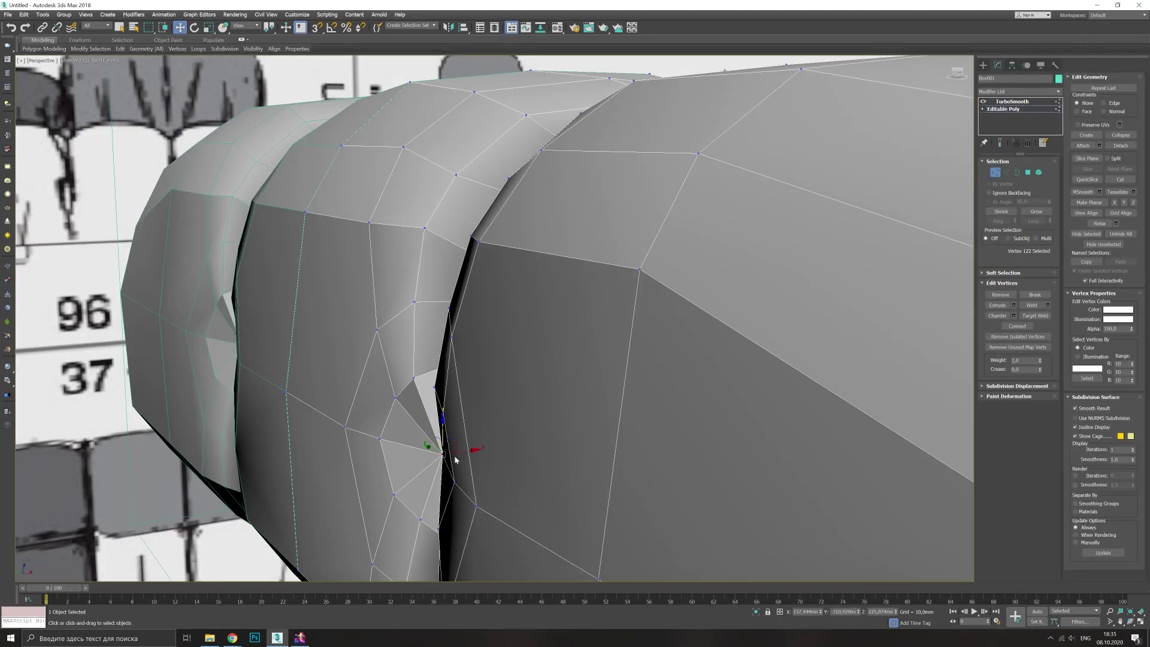
pyautogui.press('w')
pyautogui.moveTo(355, 442)
pyautogui.keyDown('alt'); pyautogui.mouseDown(button='middle')
pyautogui.moveTo(526, 365)
pyautogui.moveTo(446, 398)
pyautogui.mouseUp(button='middle'); pyautogui.keyUp('alt')
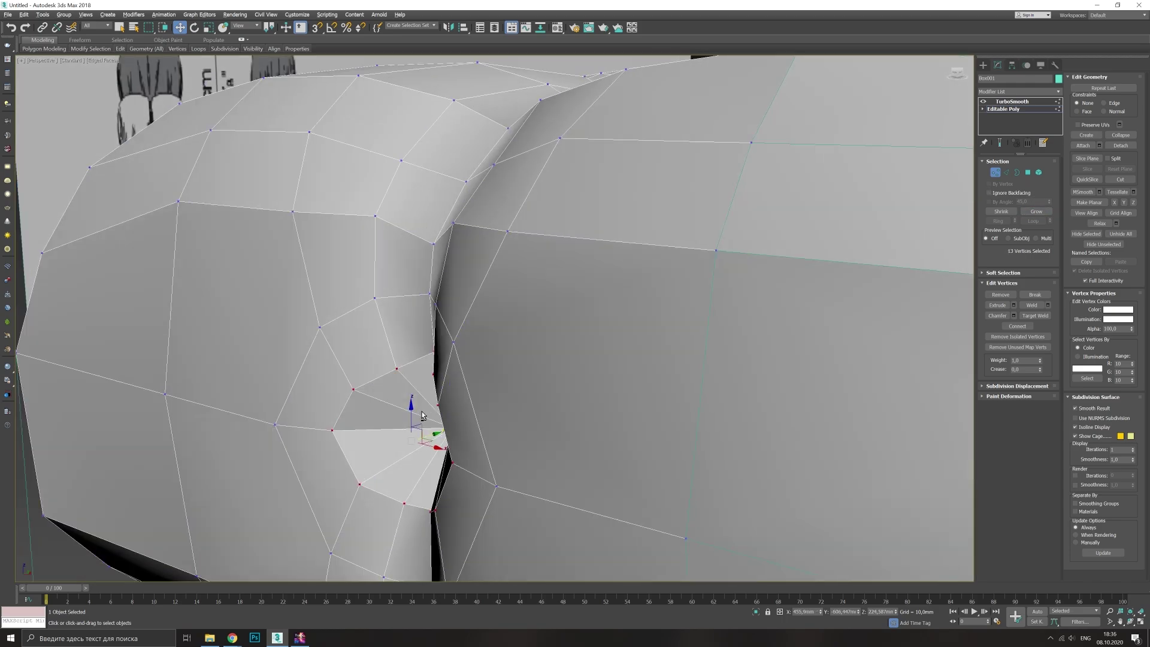
pyautogui.scroll(-5, 446, 399)
# - Show the TurboSmooth result of the tufted ottoman without the edge overlay
pyautogui.press('2')
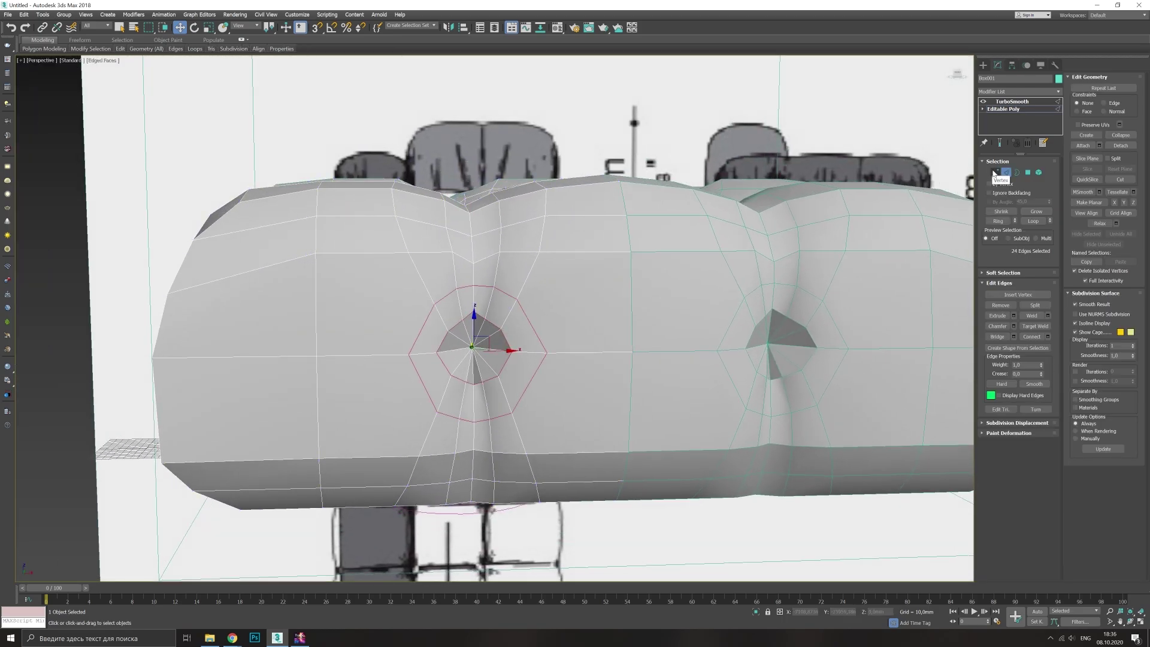
pyautogui.click(1013, 101)
pyautogui.scroll(-5, 525, 233)
pyautogui.press('F4')
pyautogui.scroll(3, 526, 233)
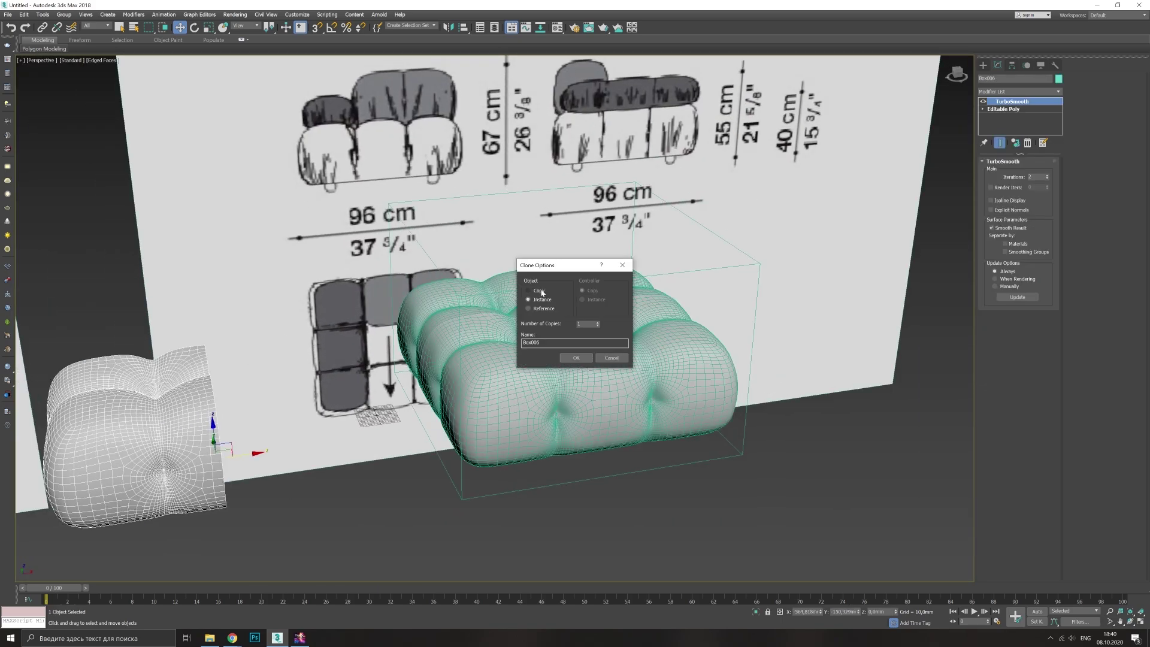
# - Create the ottoman copy as an independent Copy and convert it to Editable Poly
pyautogui.click(541, 293)
pyautogui.click(577, 357)
pyautogui.rightClick(521, 359)
pyautogui.click(575, 467)
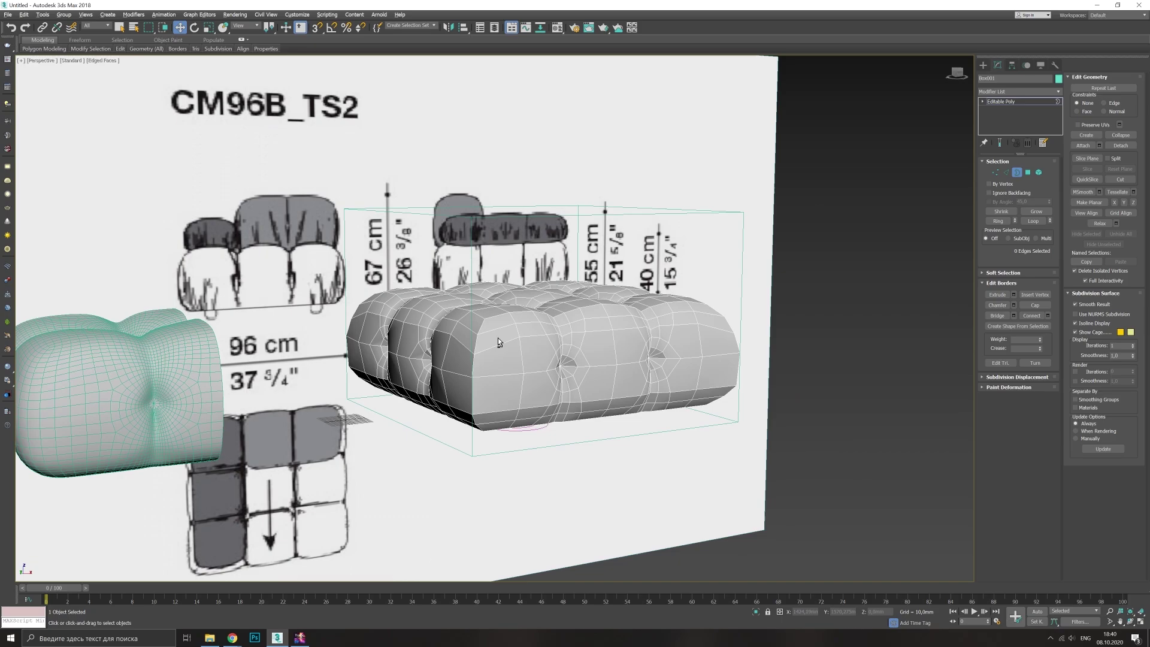
# - Enable Hierarchy > Affect Pivot Only for the copy
pyautogui.click(1018, 91)
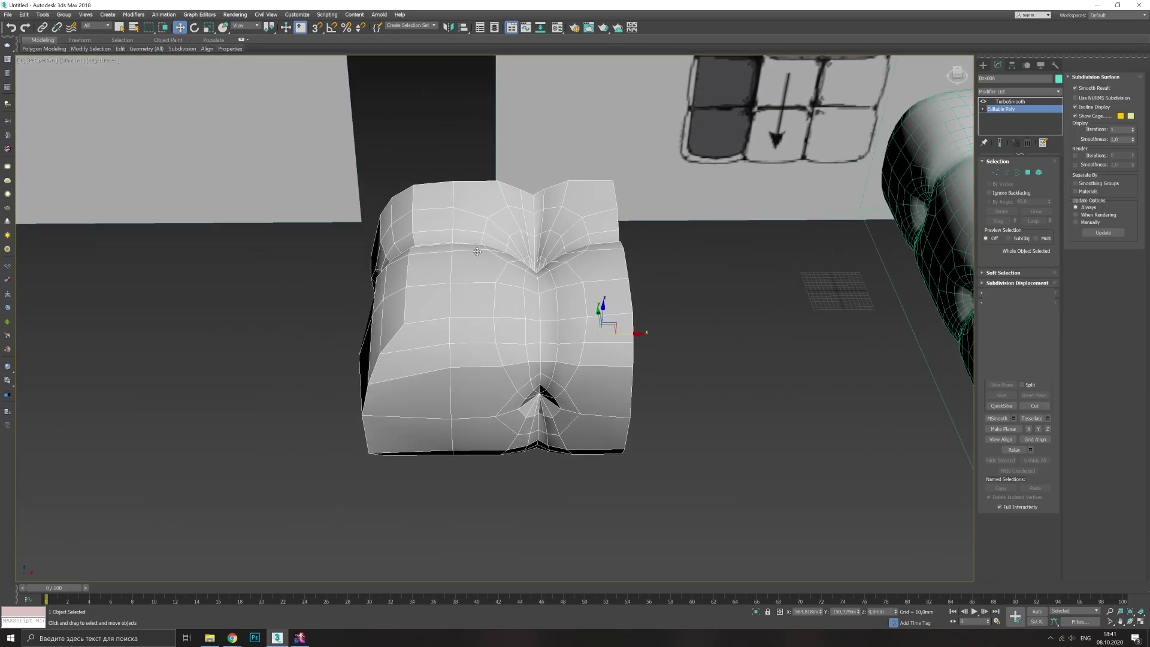
pyautogui.click(1011, 65)
pyautogui.click(1018, 123)
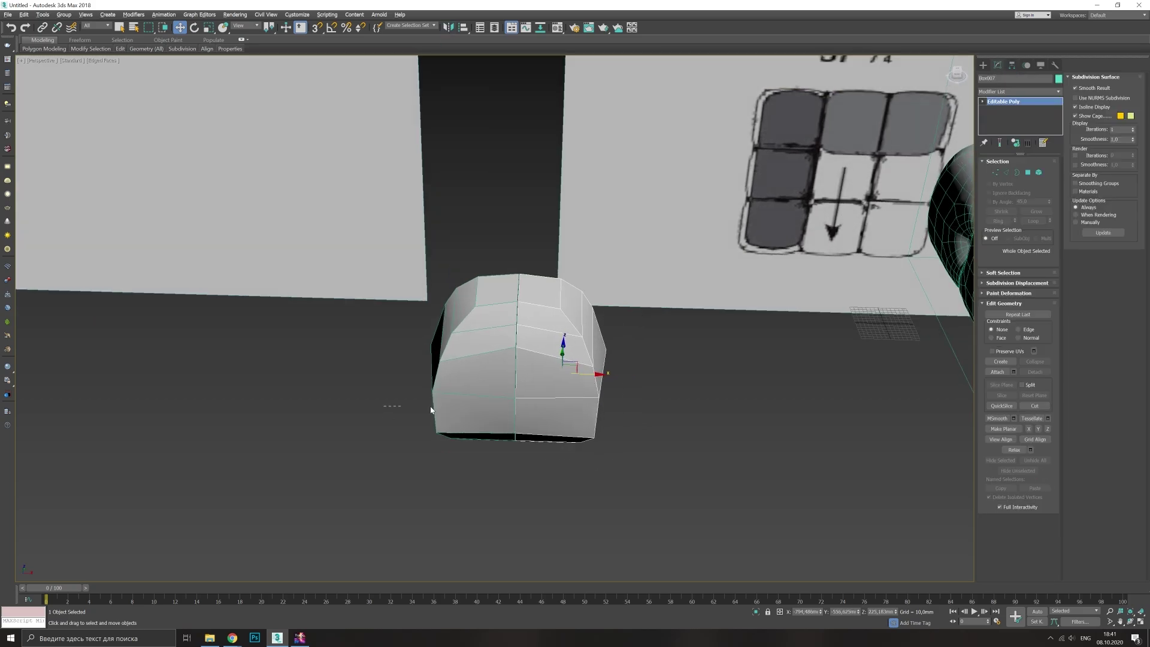
pyautogui.scroll(2, 714, 224)
pyautogui.scroll(2, 715, 224)
# - Select the small block's vertices and its open border loop, converting the border to vertices
pyautogui.scroll(3, 714, 224)
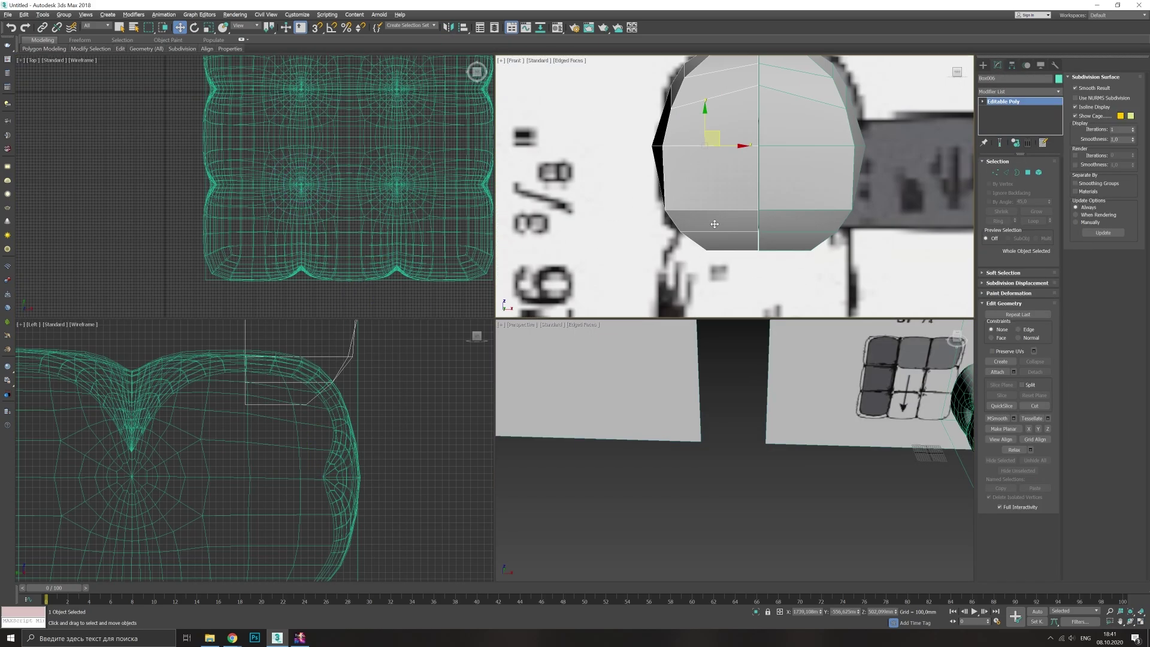
pyautogui.press('1')
pyautogui.moveTo(714, 224); pyautogui.dragTo(724, 264, button='middle')
pyautogui.scroll(-5, 756, 412)
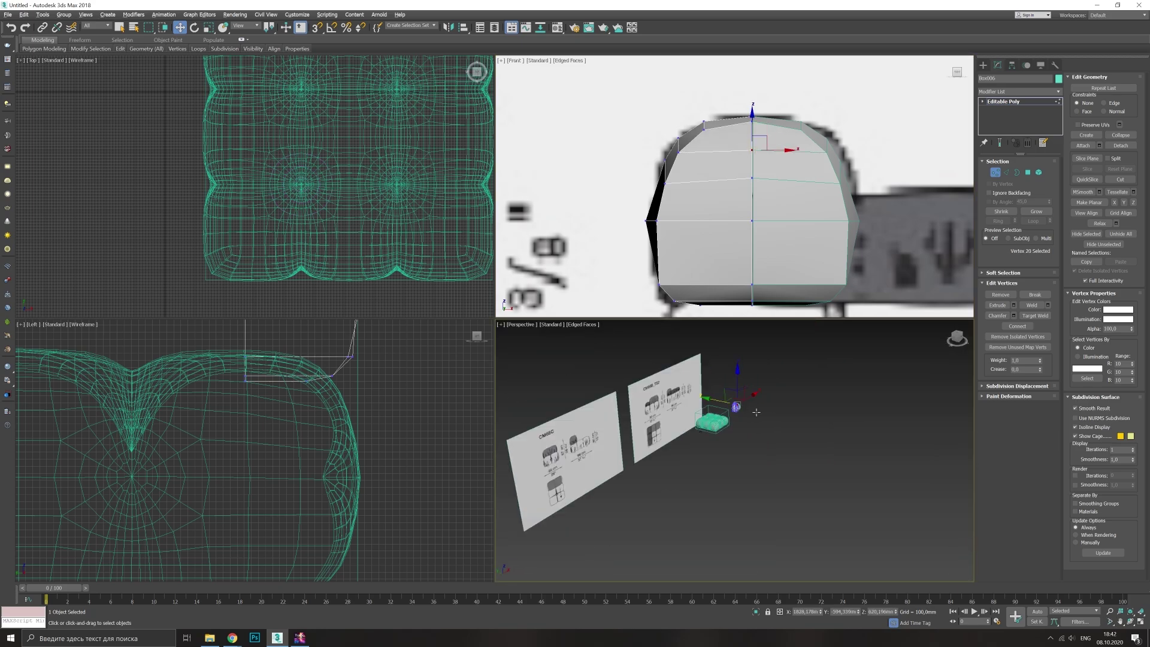
pyautogui.scroll(5, 757, 412)
pyautogui.press('2')
pyautogui.scroll(-3, 795, 184)
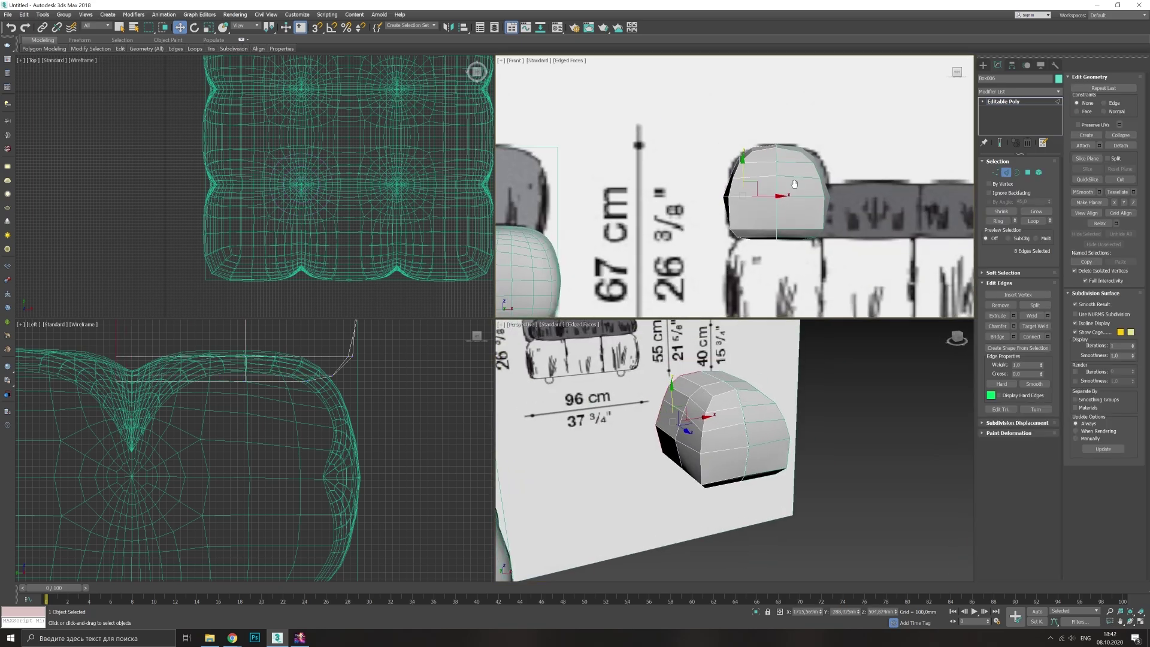
pyautogui.scroll(3, 755, 198)
pyautogui.press('1')
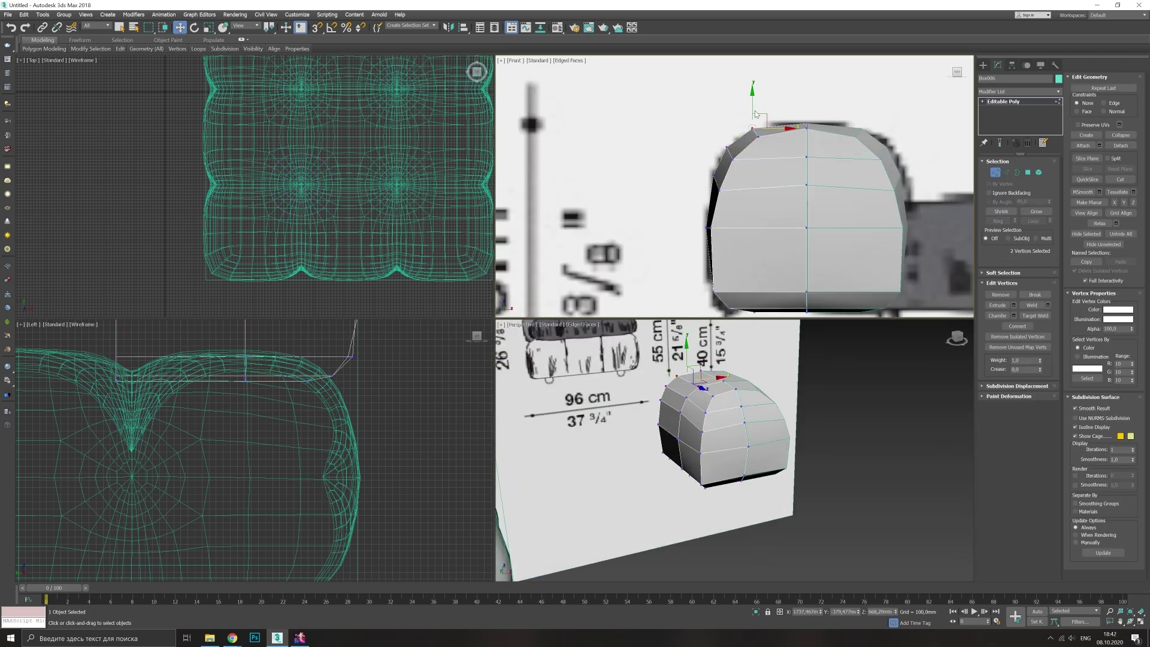
pyautogui.rightClick(758, 437)
pyautogui.click(827, 521)
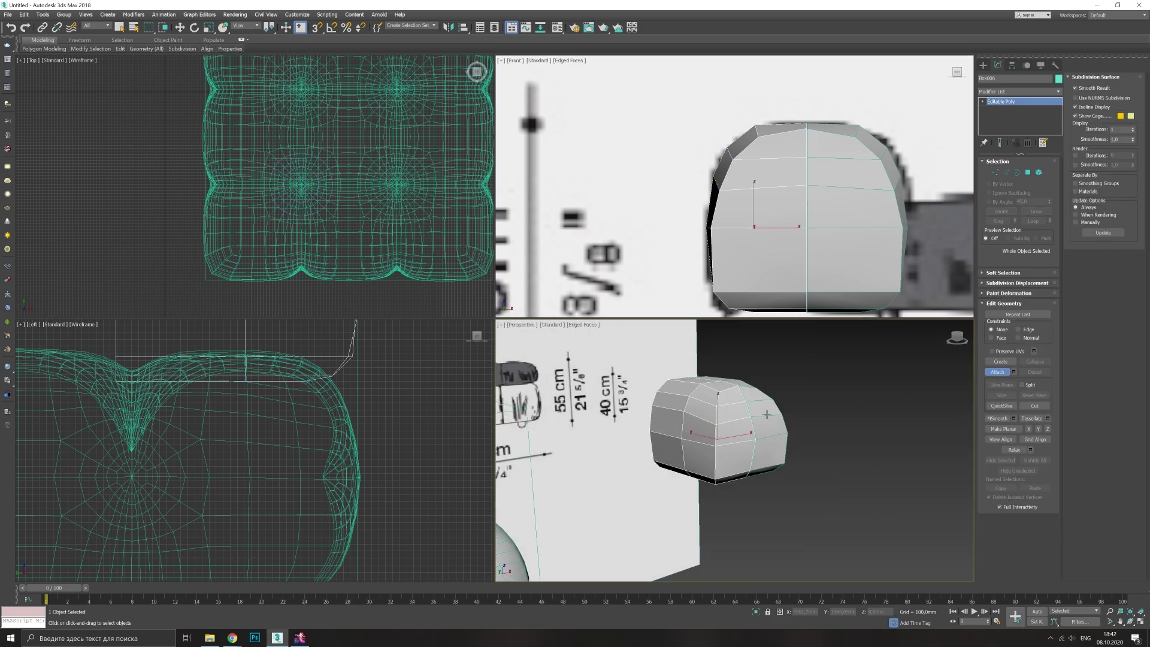
pyautogui.scroll(3, 743, 438)
pyautogui.keyDown('ctrl'); pyautogui.click(995, 172); pyautogui.keyUp('ctrl')
pyautogui.press('1')
pyautogui.scroll(-5, 649, 211)
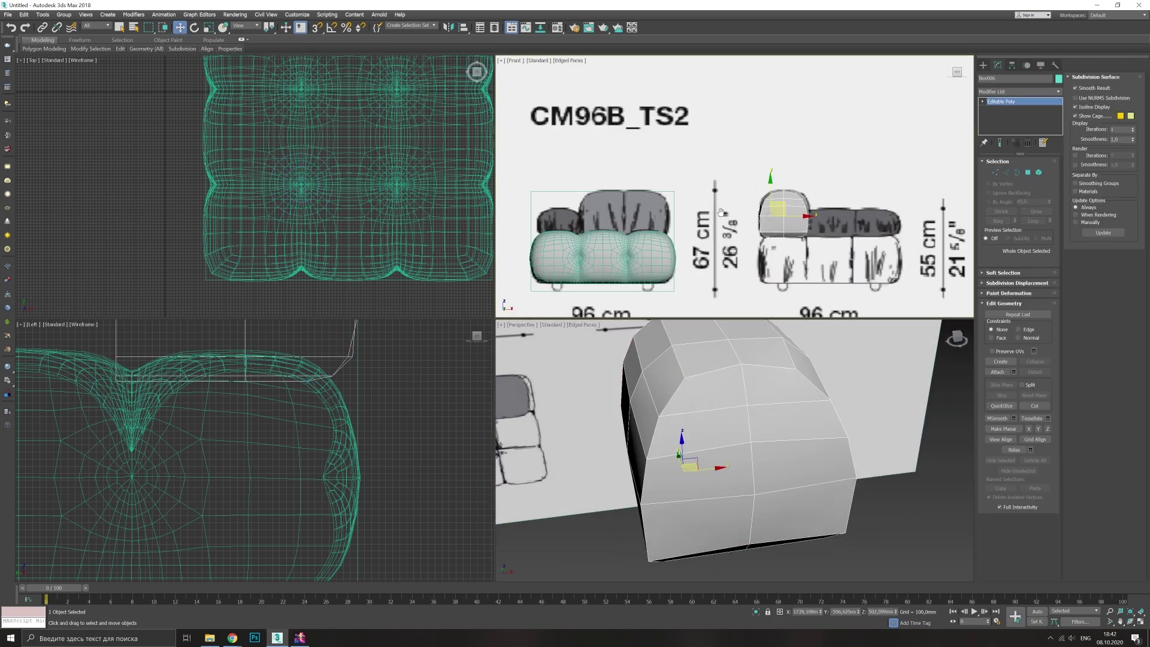
# - Rotate the block and reselect a region of its vertices to shape the cushion
pyautogui.press('e')
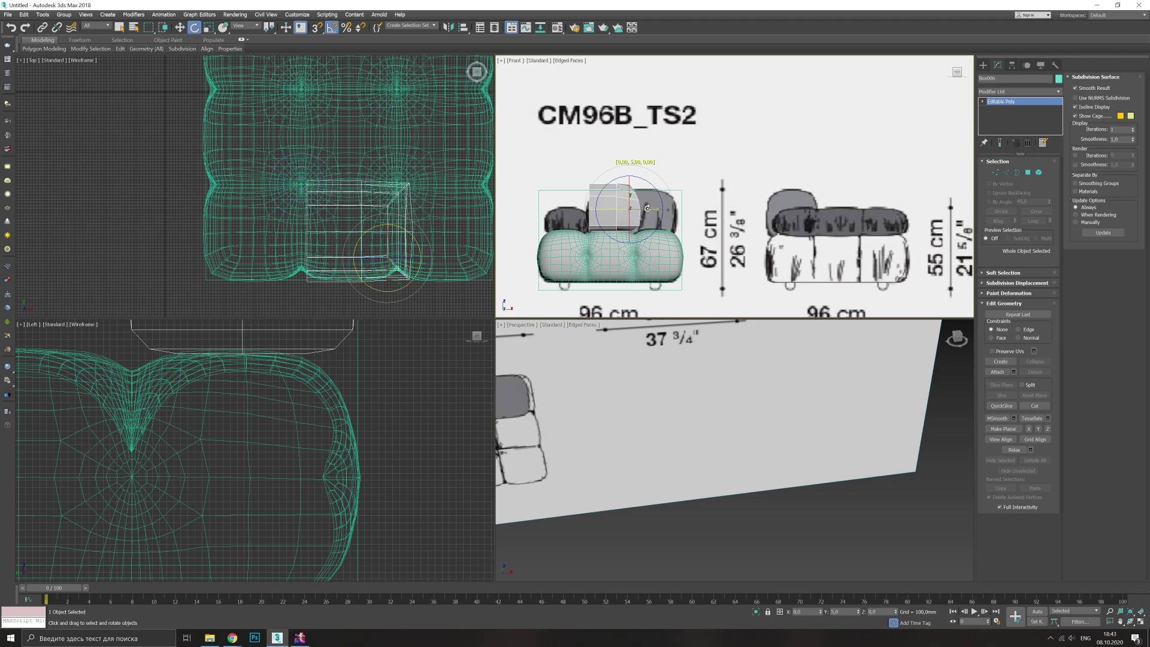
pyautogui.scroll(2, 605, 204)
pyautogui.press('1')
pyautogui.moveTo(624, 157)
pyautogui.mouseDown()
pyautogui.moveTo(721, 220)
pyautogui.moveTo(604, 211)
pyautogui.mouseUp()
pyautogui.click(1017, 102)
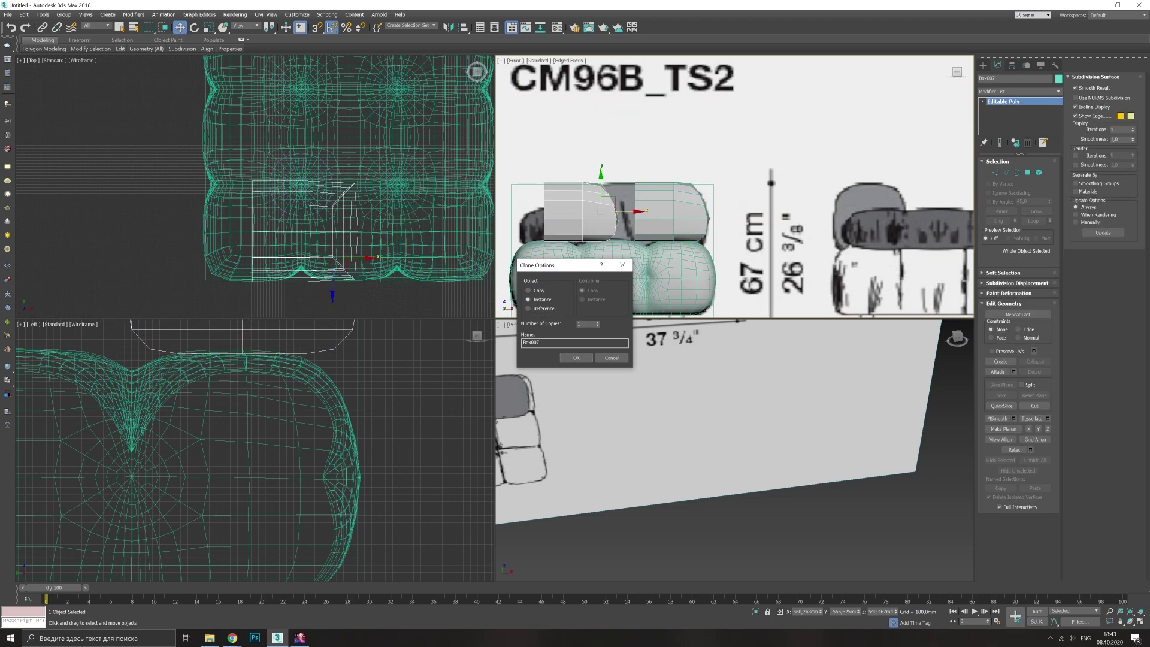
pyautogui.scroll(3, 622, 186)
pyautogui.press('1')
pyautogui.click(1017, 102)
pyautogui.scroll(-4, 701, 208)
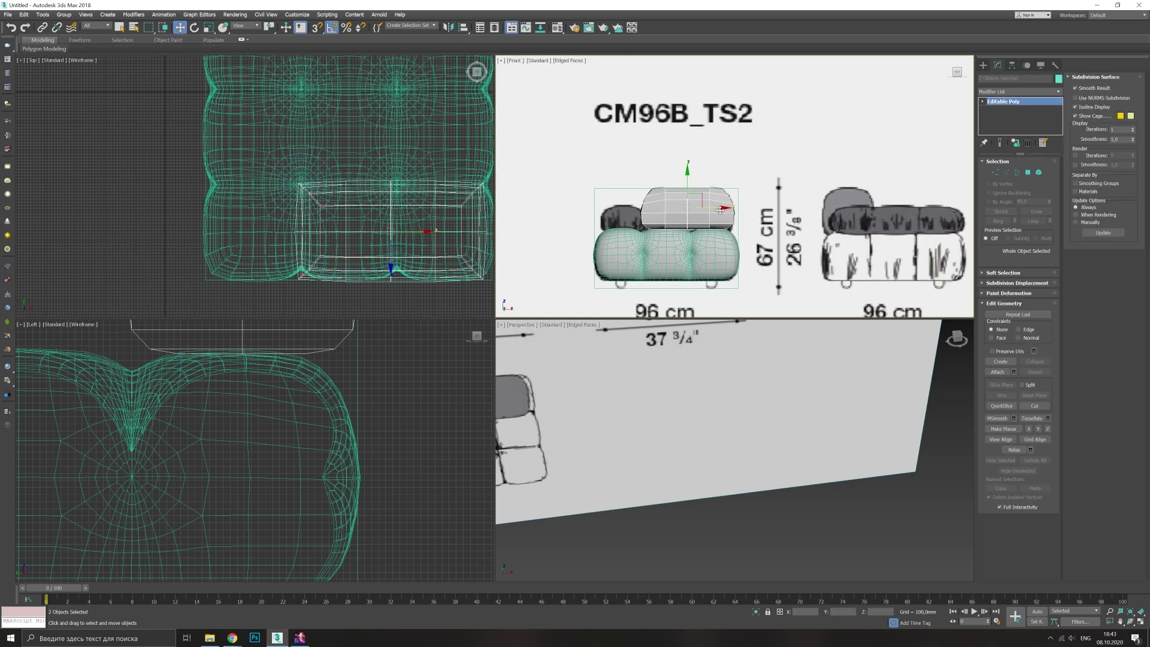
# - Rotate both blocks 90° and frame the backrest sitting on the ottoman's back
pyautogui.keyDown('ctrl'); pyautogui.click(700, 207); pyautogui.keyUp('ctrl')
pyautogui.press('e')
pyautogui.moveTo(654, 241)
pyautogui.mouseDown()
pyautogui.moveTo(665, 198)
pyautogui.moveTo(641, 165)
pyautogui.mouseUp()
pyautogui.press('w')
pyautogui.press('z')
pyautogui.press('1')
pyautogui.scroll(4, 624, 191)
pyautogui.scroll(-3, 625, 191)
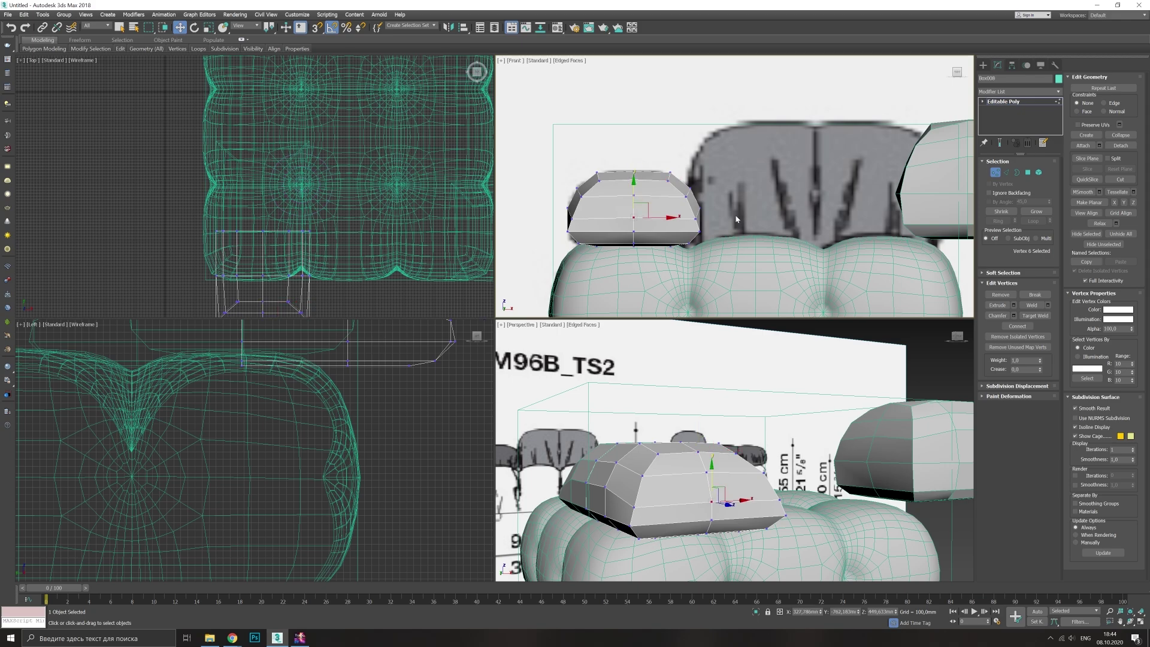
pyautogui.press('1')
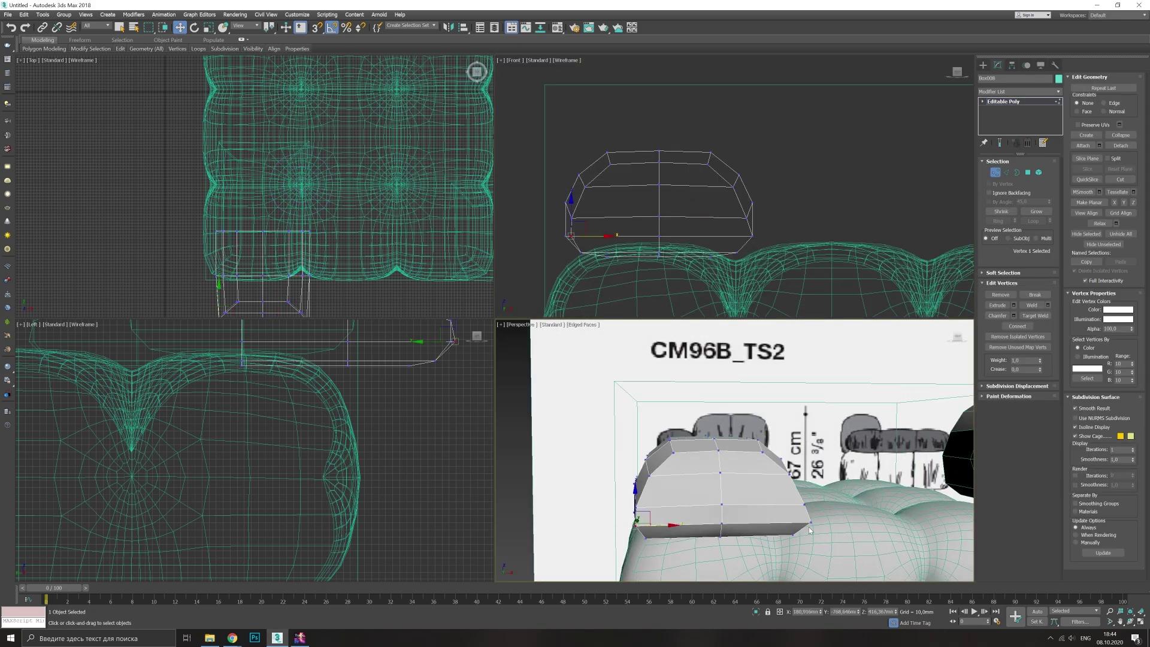
pyautogui.keyDown('alt'); pyautogui.moveTo(753, 526); pyautogui.dragTo(689, 509, button='middle'); pyautogui.keyUp('alt')
# - Select the smoothed seat module and another back cushion over the CM96B_TS2 reference
pyautogui.keyDown('ctrl'); pyautogui.click(668, 479); pyautogui.keyUp('ctrl')
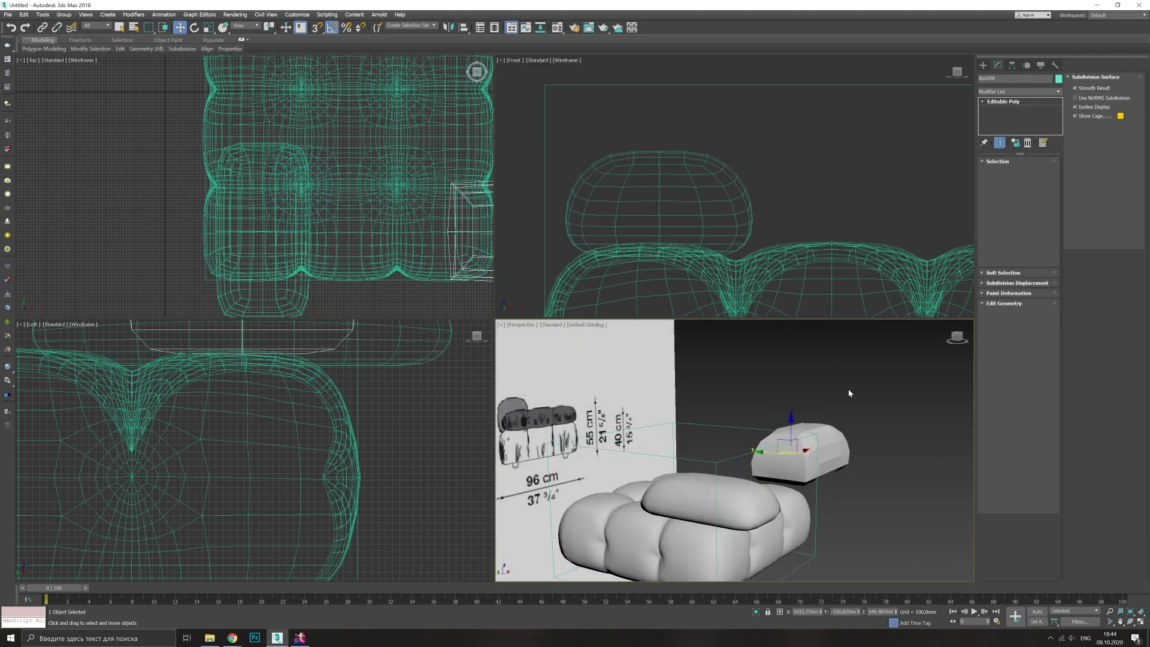
pyautogui.click(1018, 91)
pyautogui.click(1013, 557)
pyautogui.scroll(-5, 365, 188)
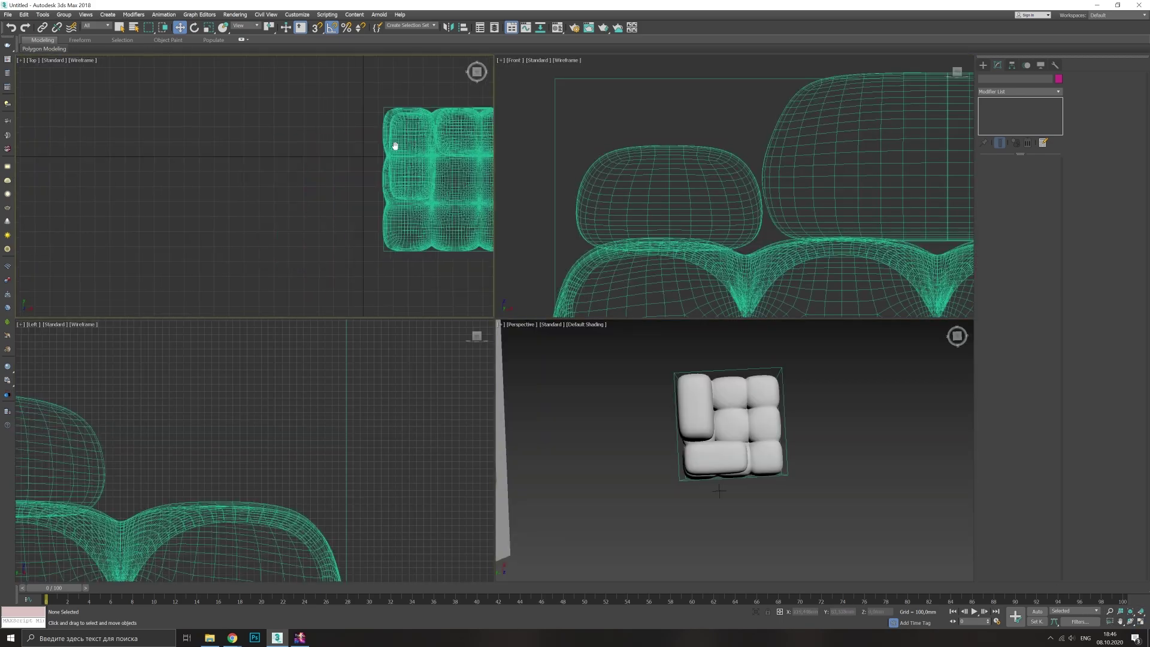
pyautogui.keyDown('ctrl'); pyautogui.click(402, 166); pyautogui.keyUp('ctrl')
pyautogui.scroll(2, 410, 166)
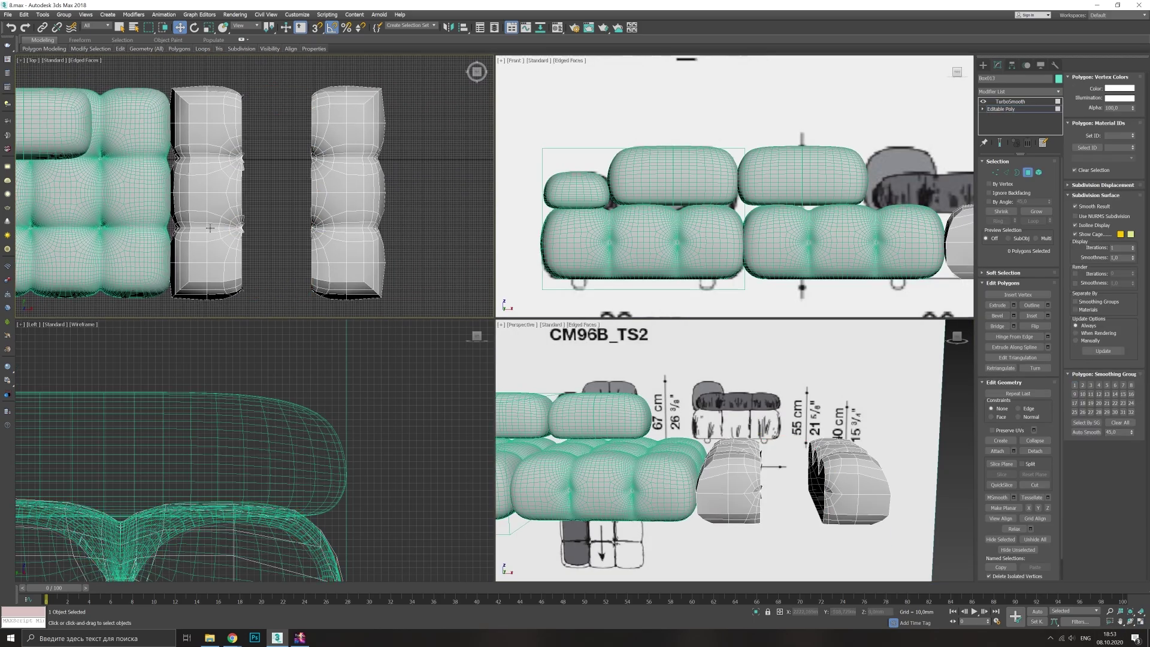
# - Select the side cushion in vertex mode and show edged faces in the front view
pyautogui.scroll(10, 677, 312)
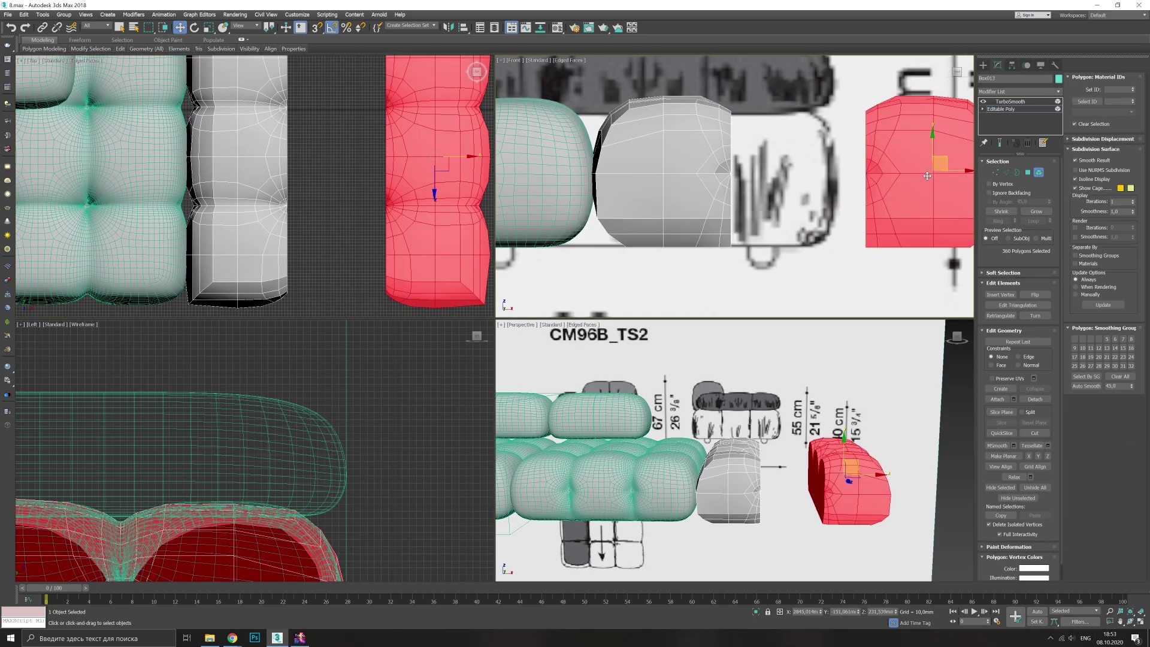
pyautogui.press('1')
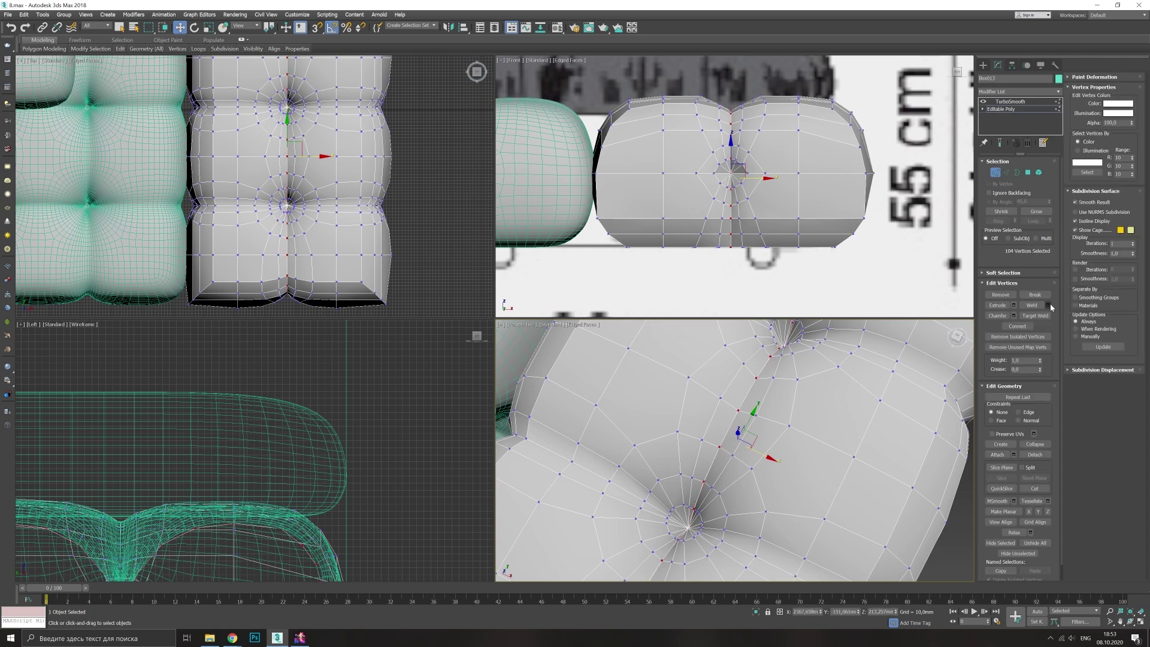
pyautogui.scroll(-5, 722, 429)
pyautogui.scroll(-5, 728, 227)
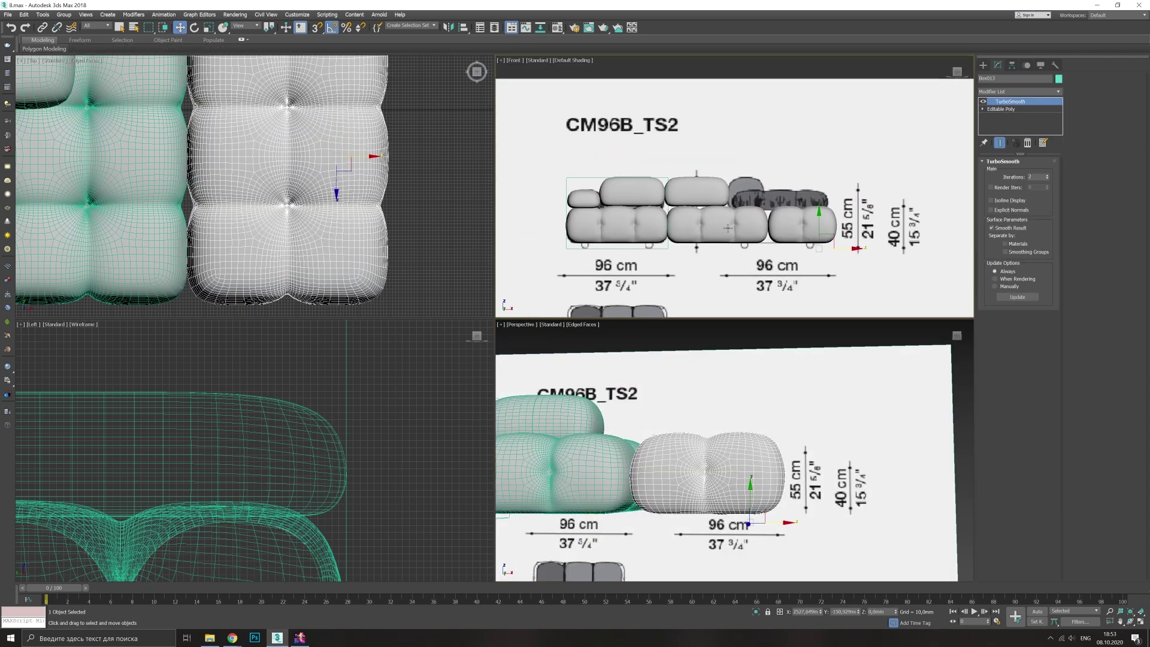
pyautogui.scroll(3, 725, 223)
pyautogui.click(641, 212)
pyautogui.press('F4')
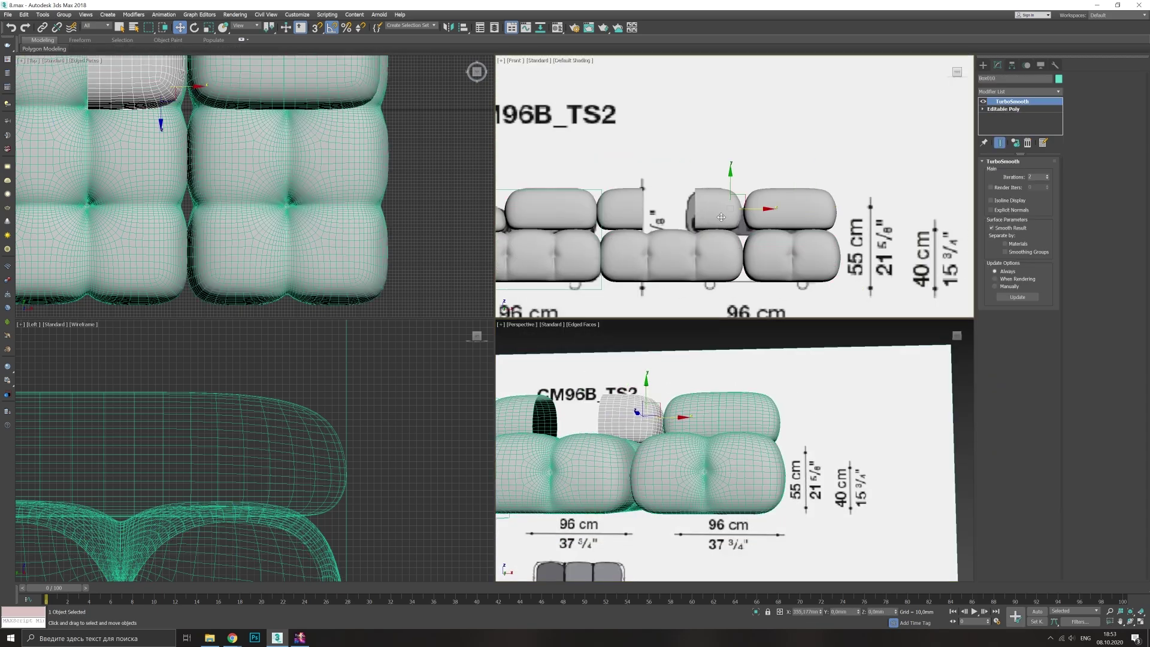
pyautogui.scroll(5, 635, 217)
pyautogui.press('F4')
pyautogui.scroll(-5, 573, 181)
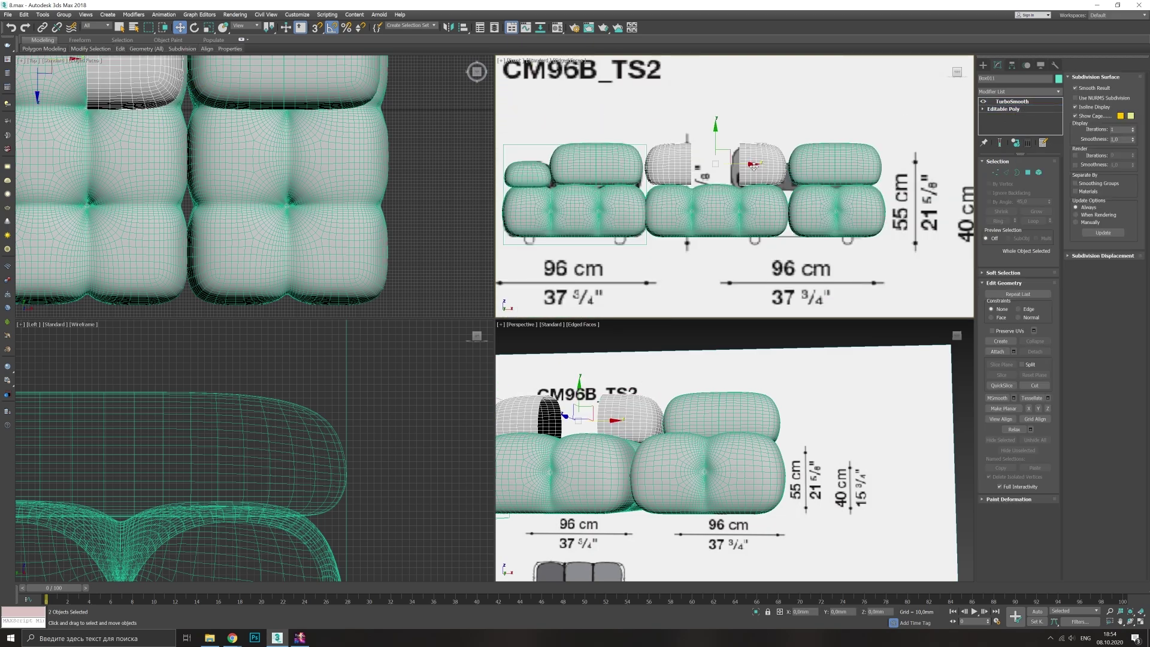
# - Copy the two cushions, then edit the new box's edges and vertices into a back cushion
pyautogui.keyDown('ctrl'); pyautogui.click(701, 189); pyautogui.keyUp('ctrl')
pyautogui.click(567, 361)
pyautogui.press('2')
pyautogui.scroll(3, 655, 191)
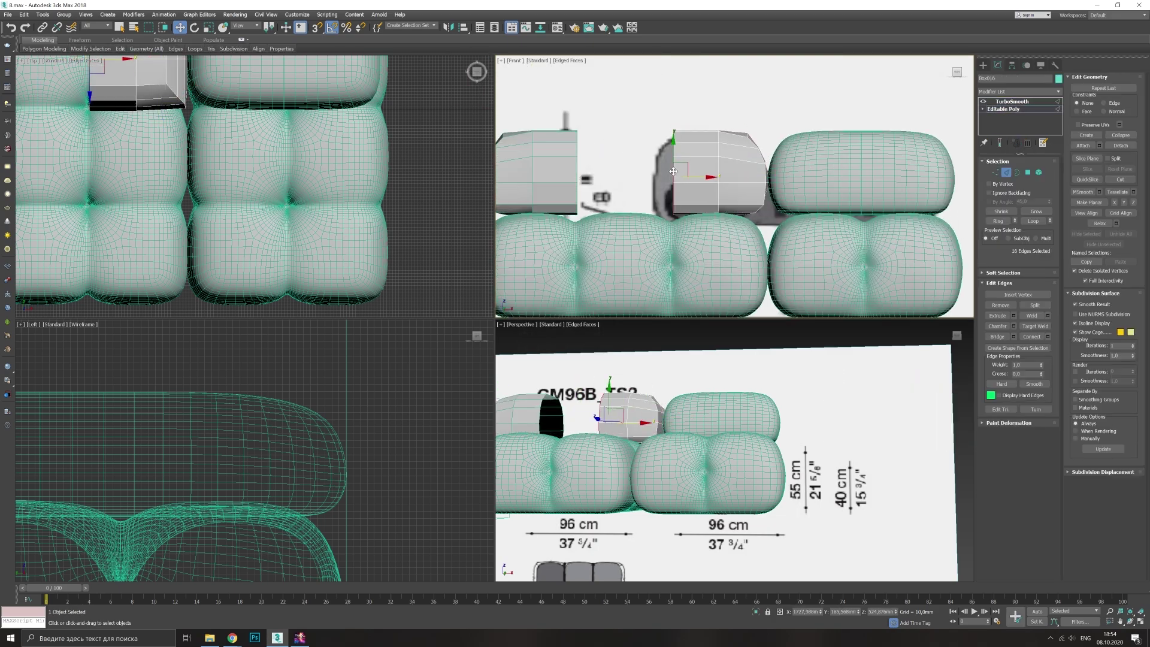
pyautogui.scroll(2, 655, 190)
pyautogui.press('1')
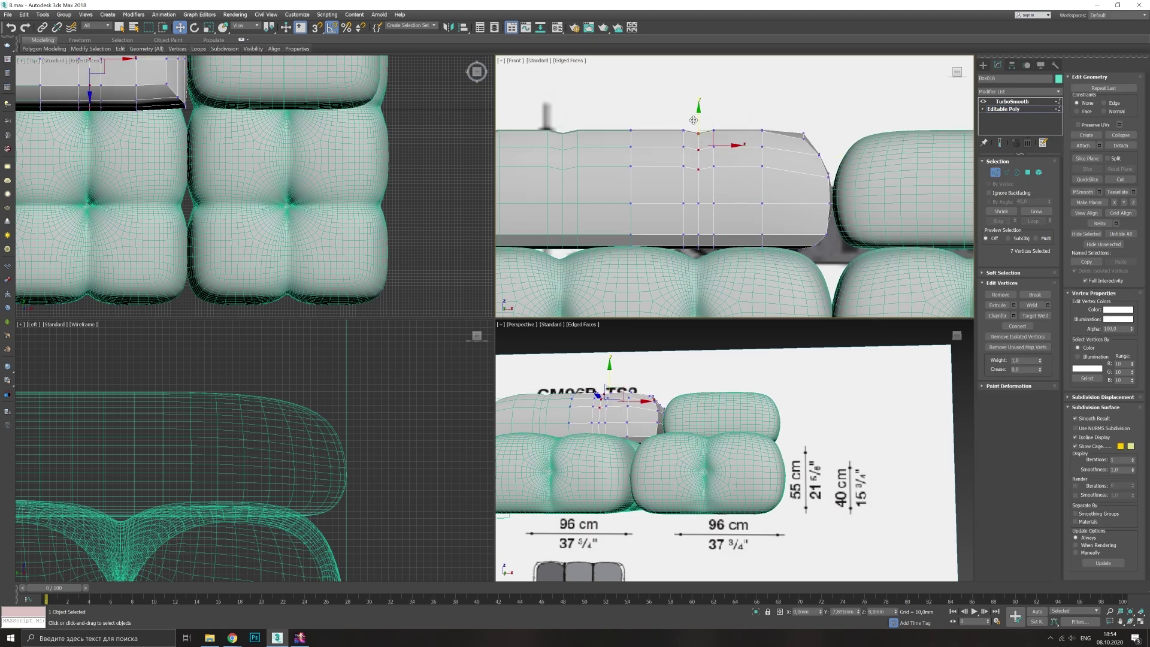
pyautogui.scroll(4, 278, 101)
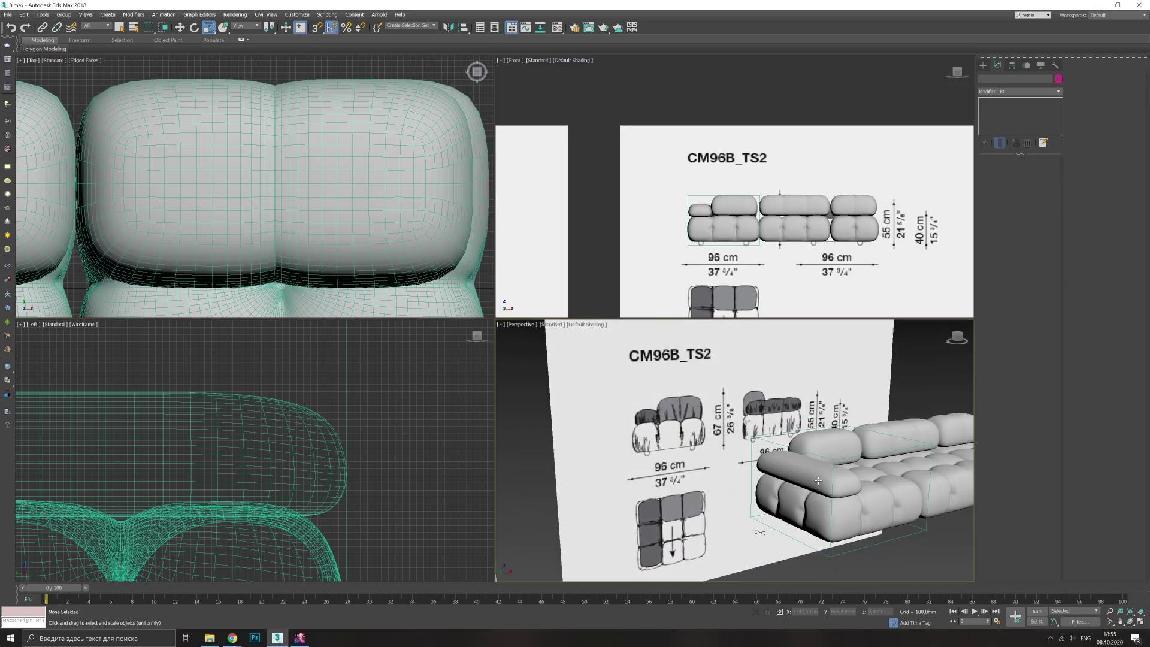
# - Reshape the left arm piece's vertices and maximize the perspective view
pyautogui.click(818, 481)
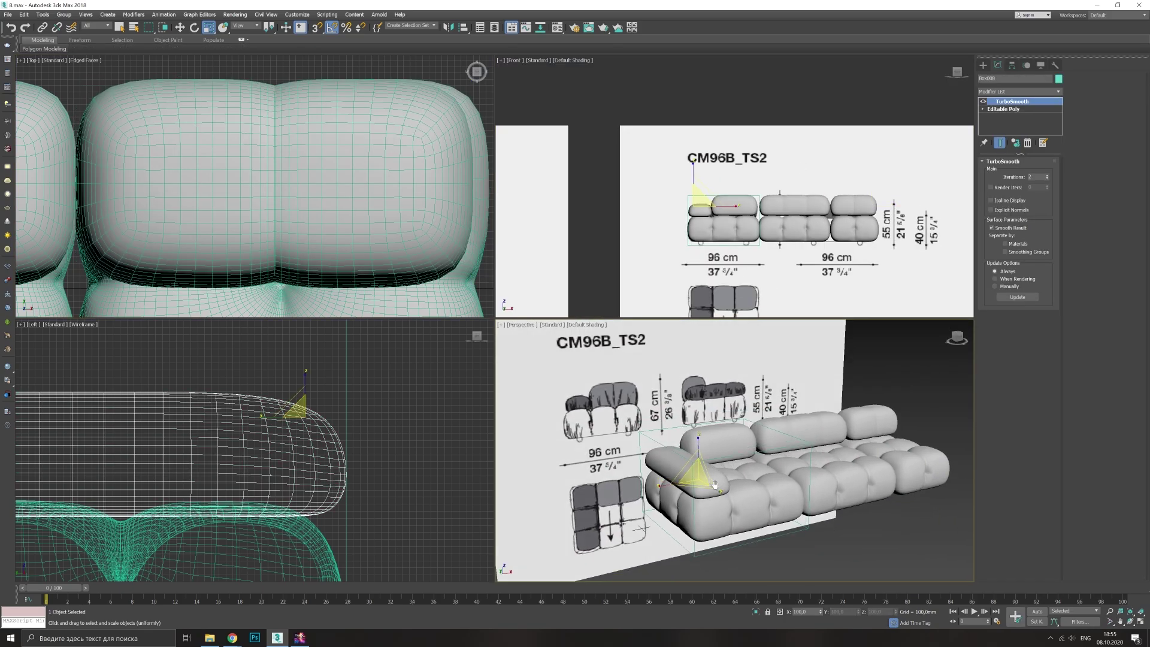
pyautogui.keyDown('alt'); pyautogui.moveTo(818, 480); pyautogui.dragTo(748, 455, button='middle'); pyautogui.keyUp('alt')
pyautogui.scroll(-3, 337, 470)
pyautogui.moveTo(352, 451); pyautogui.dragTo(348, 454, button='middle')
pyautogui.press('1')
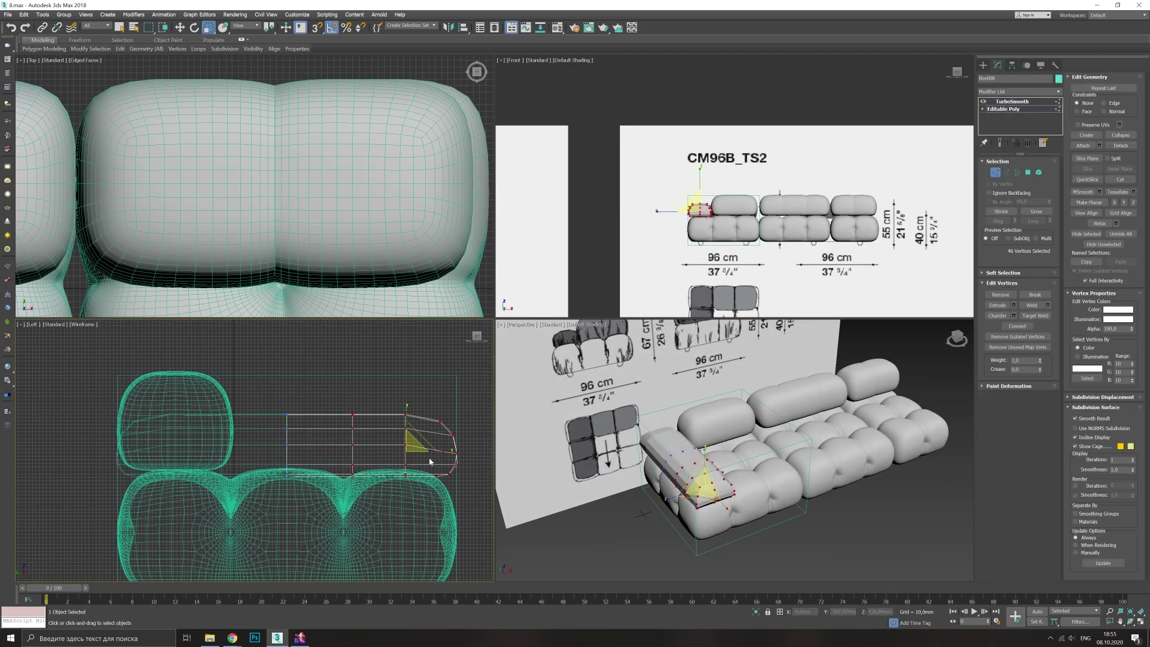
pyautogui.press('1')
pyautogui.scroll(2, 353, 373)
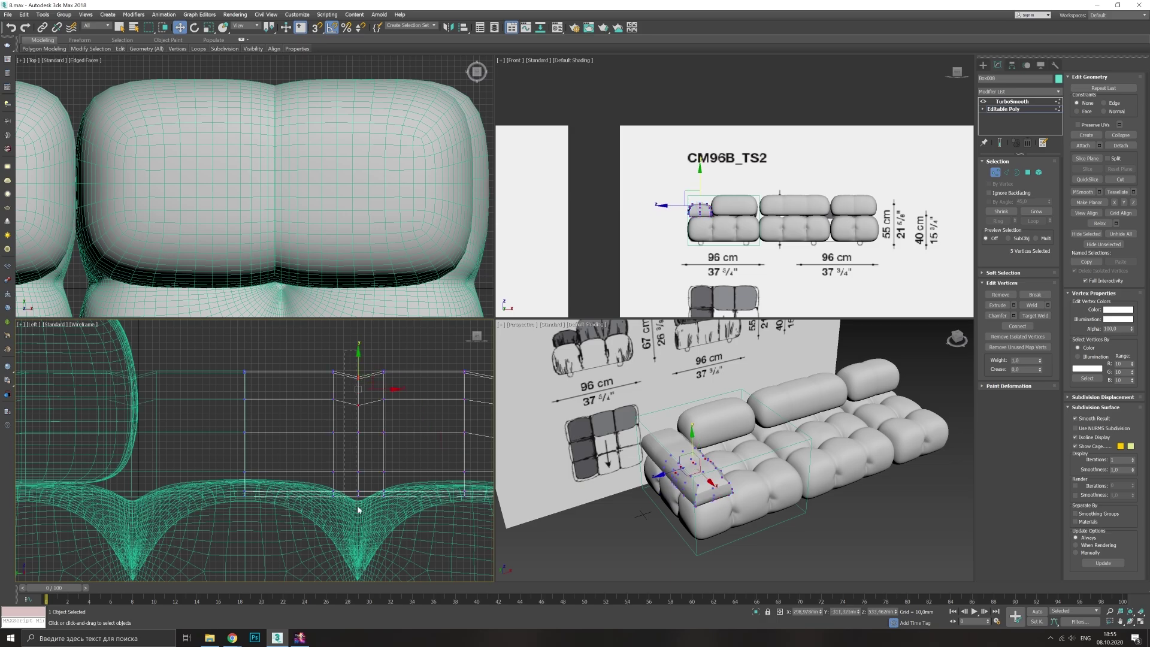
pyautogui.hotkey('alt', 'w')
# - Delete TurboSmooth from the right module's cushion, leaving its low-poly cage
pyautogui.click(299, 335)
pyautogui.press('r')
pyautogui.rightClick(1012, 102)
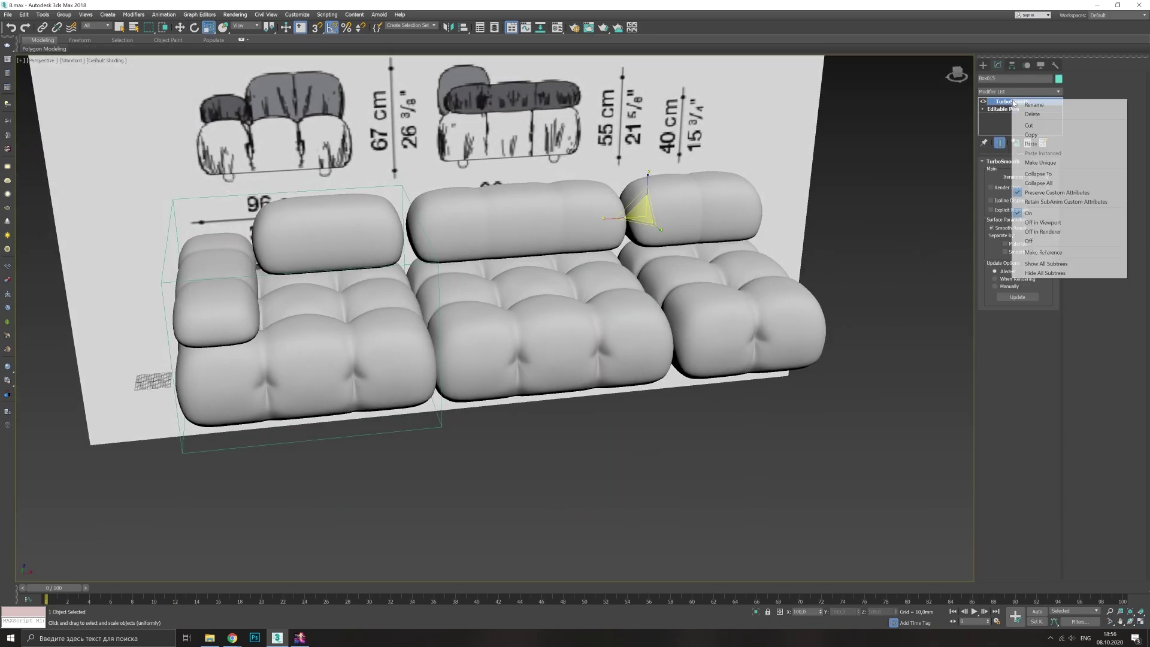
pyautogui.click(1032, 114)
pyautogui.press('F4')
pyautogui.scroll(3, 599, 270)
pyautogui.rightClick(1009, 103)
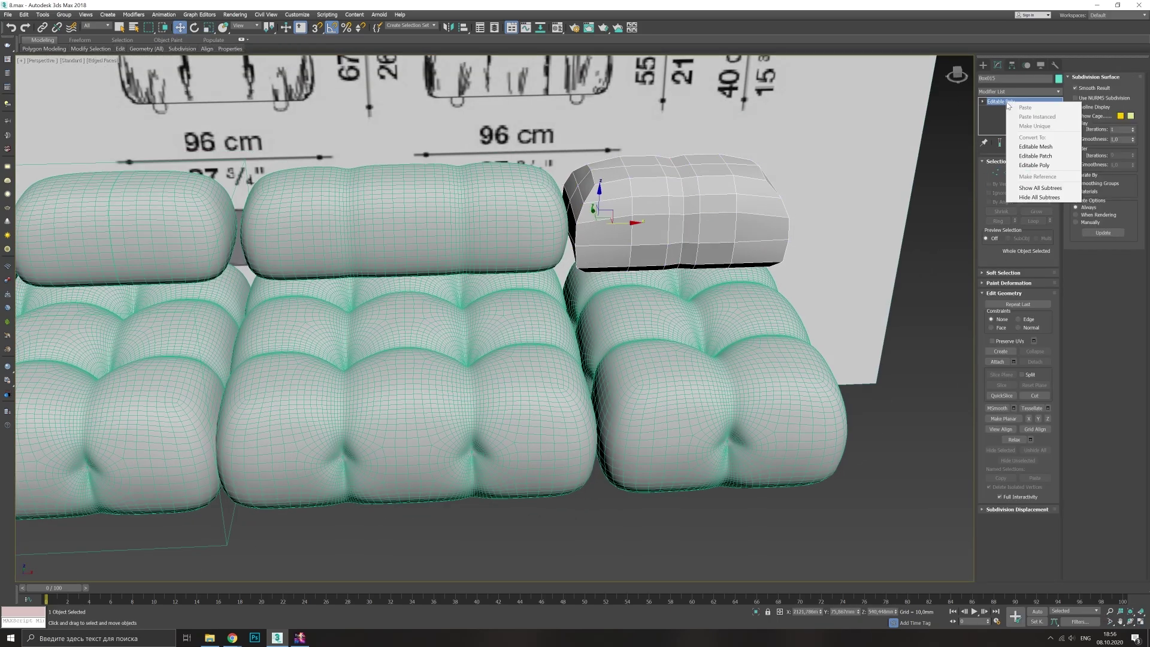
pyautogui.click(1035, 165)
pyautogui.moveTo(539, 300)
pyautogui.keyDown('alt'); pyautogui.mouseDown(button='middle')
pyautogui.moveTo(599, 288)
pyautogui.moveTo(605, 252)
pyautogui.mouseUp(button='middle'); pyautogui.keyUp('alt')
# - Clone a back cushion along the backrest and remove the copy's TurboSmooth
pyautogui.click(602, 238)
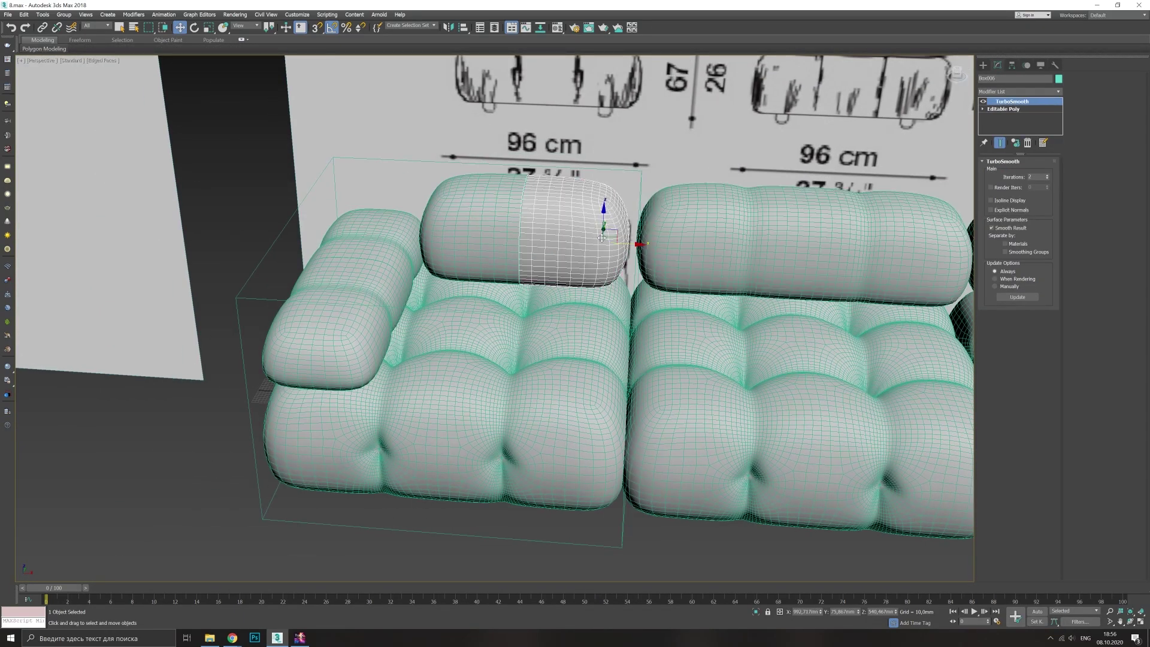
pyautogui.scroll(-3, 601, 238)
pyautogui.keyDown('shift'); pyautogui.moveTo(796, 236); pyautogui.dragTo(243, 231); pyautogui.keyUp('shift')
pyautogui.press('Return')
pyautogui.moveTo(419, 270)
pyautogui.keyDown('alt'); pyautogui.mouseDown(button='middle')
pyautogui.moveTo(385, 271)
pyautogui.moveTo(475, 274)
pyautogui.moveTo(525, 313)
pyautogui.moveTo(503, 287)
pyautogui.mouseUp(button='middle'); pyautogui.keyUp('alt')
pyautogui.rightClick(1012, 102)
pyautogui.click(1054, 117)
# - Remove smoothing from the end module's front cushion and select its end vertices
pyautogui.click(569, 431)
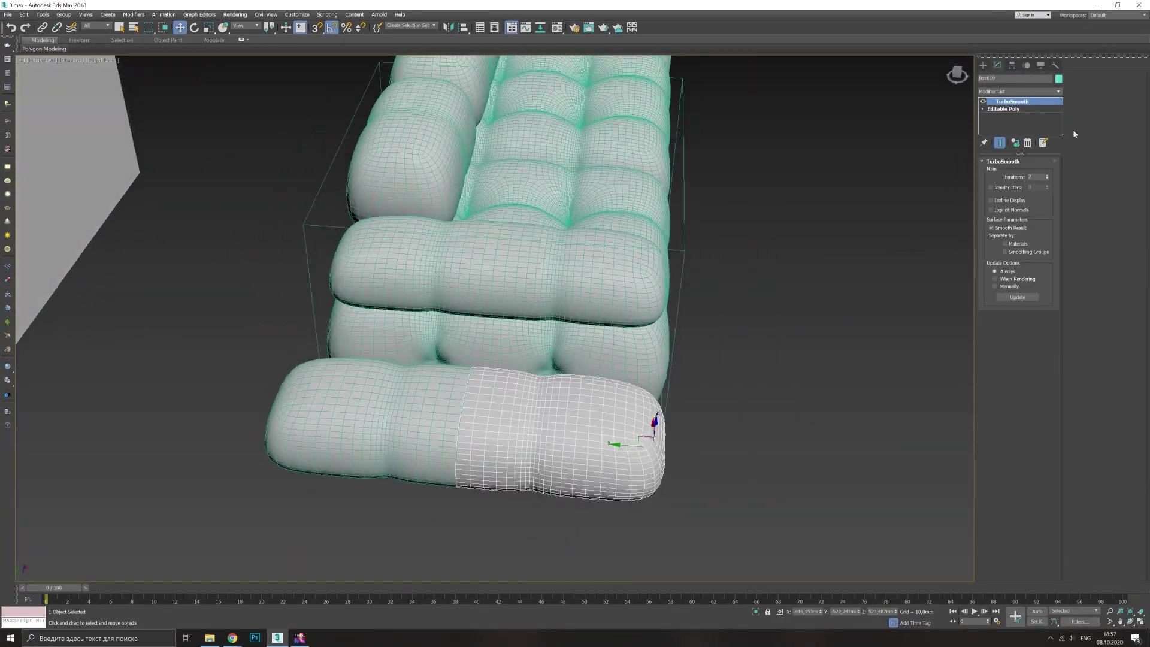
pyautogui.click(1027, 142)
pyautogui.rightClick(506, 417)
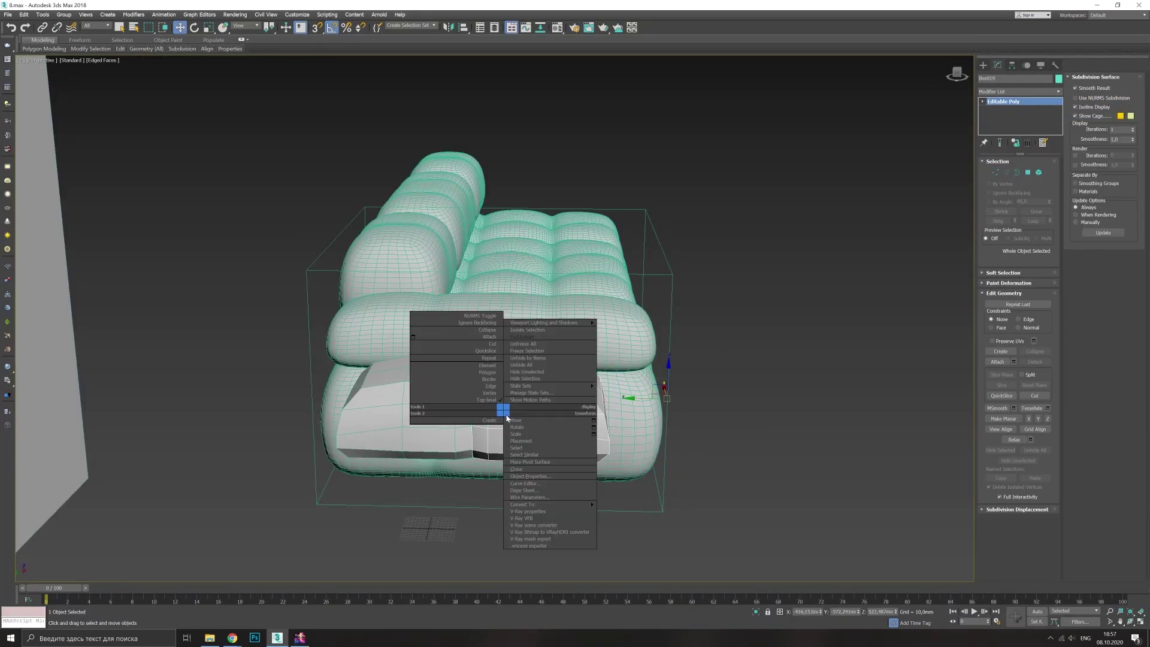
pyautogui.click(489, 392)
pyautogui.keyDown('alt'); pyautogui.moveTo(503, 360); pyautogui.dragTo(539, 287, button='middle'); pyautogui.keyUp('alt')
# - Stretch the rectangle panel into a long strip and place a copy beside it
pyautogui.scroll(3, 527, 311)
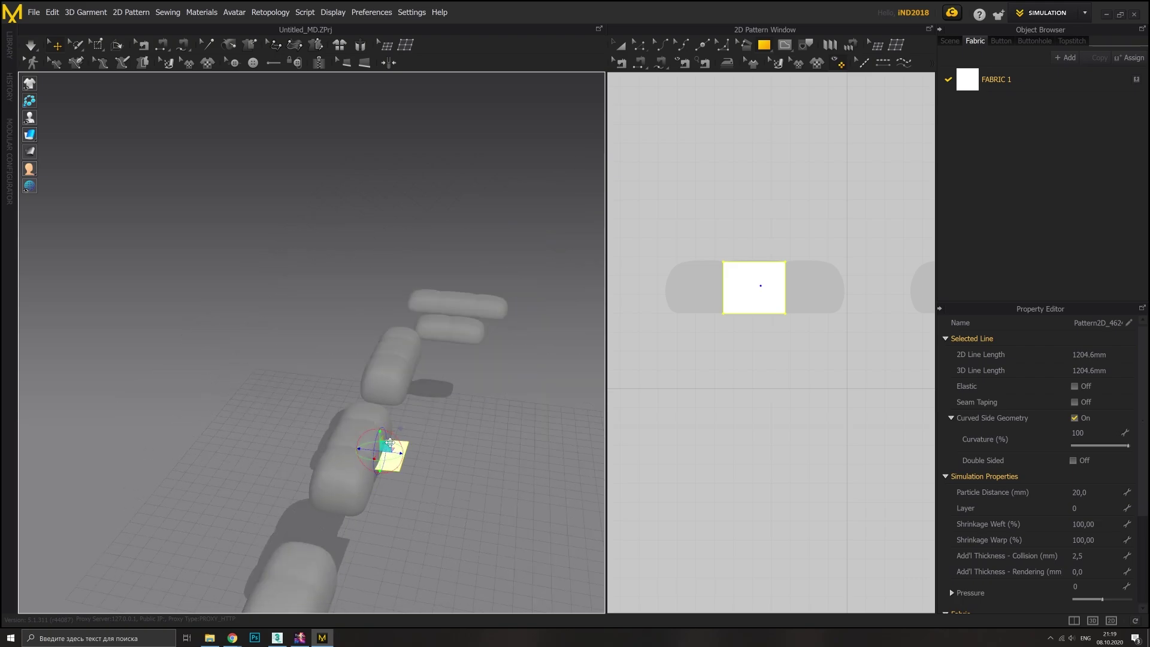
pyautogui.moveTo(743, 315); pyautogui.dragTo(738, 273)
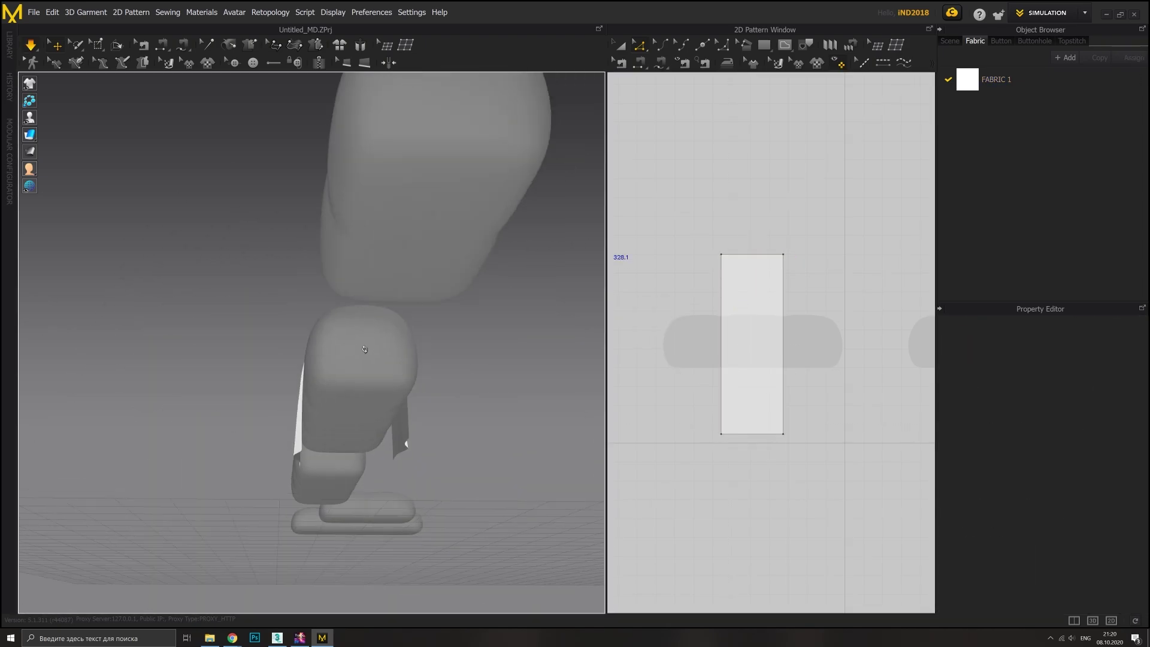
pyautogui.press('a')
pyautogui.click(767, 359)
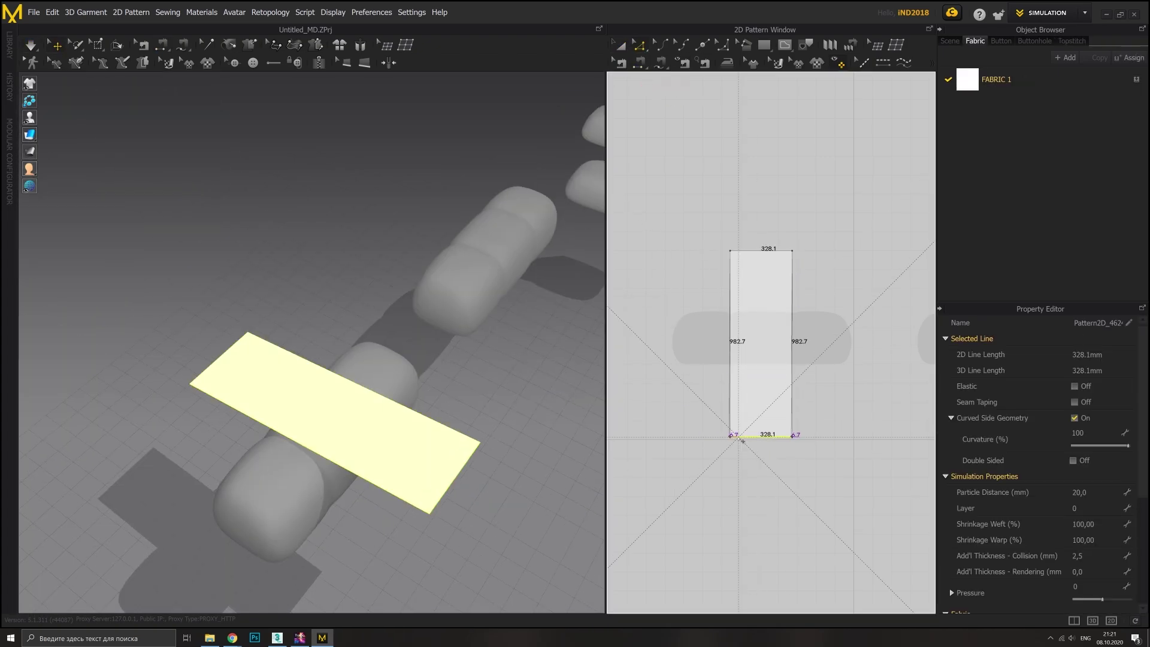
pyautogui.click(696, 334)
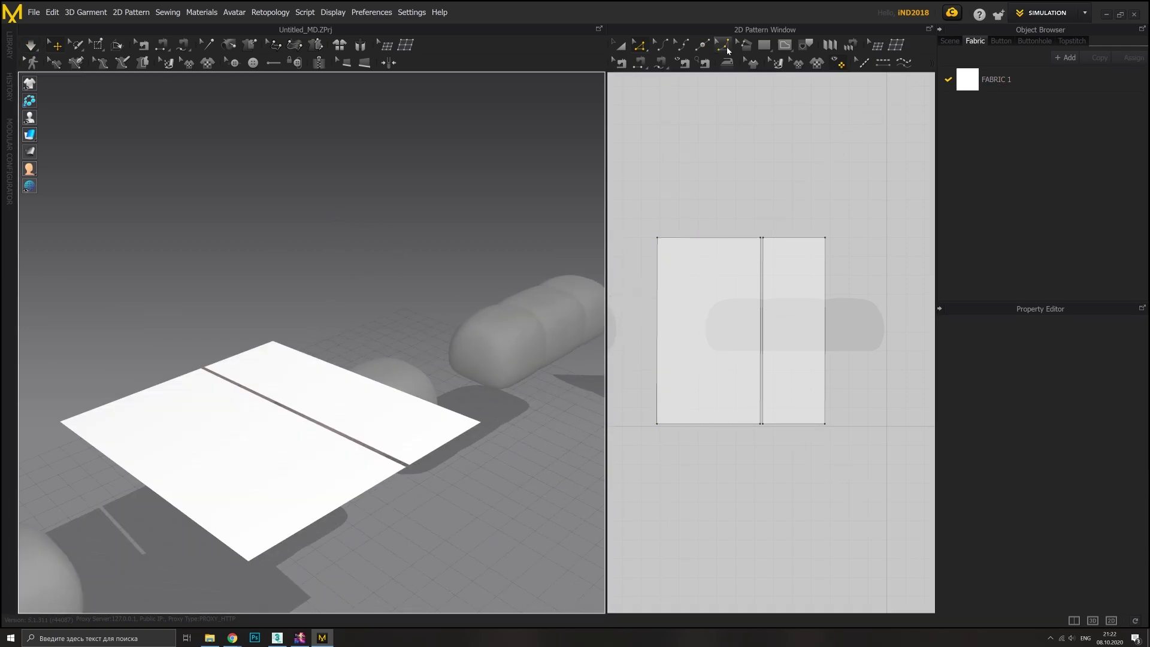
# - Notch the left panel's top and bottom corners into an even stepped shape
pyautogui.click(703, 45)
pyautogui.press('z')
pyautogui.moveTo(657, 237); pyautogui.dragTo(706, 280)
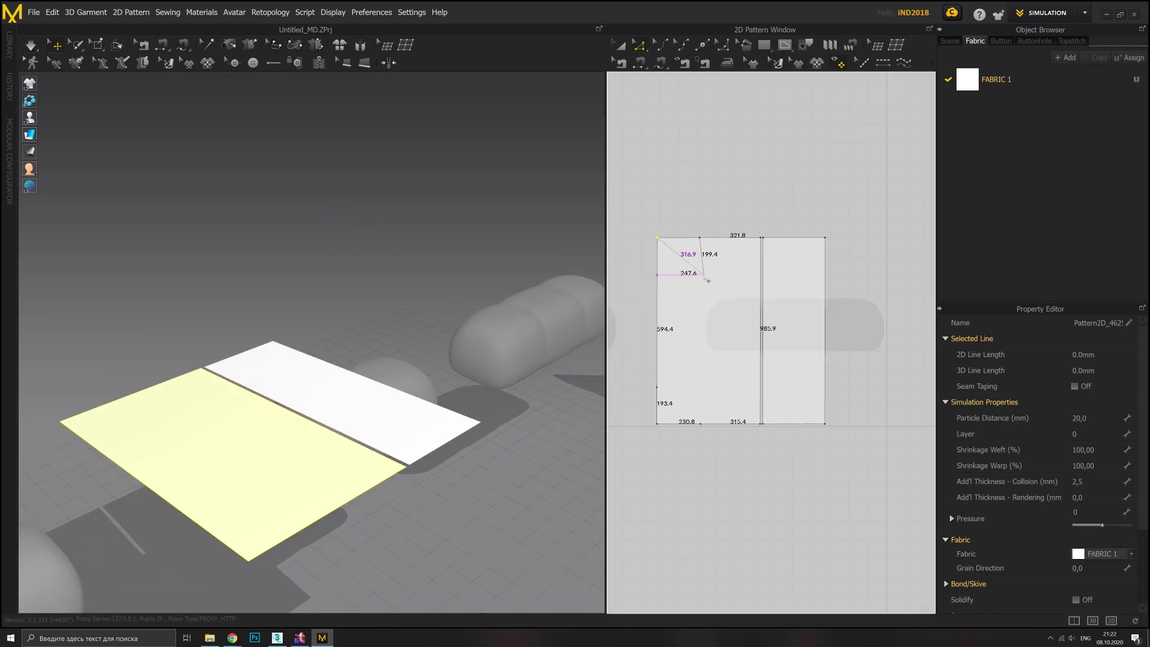
pyautogui.moveTo(706, 390); pyautogui.dragTo(707, 389)
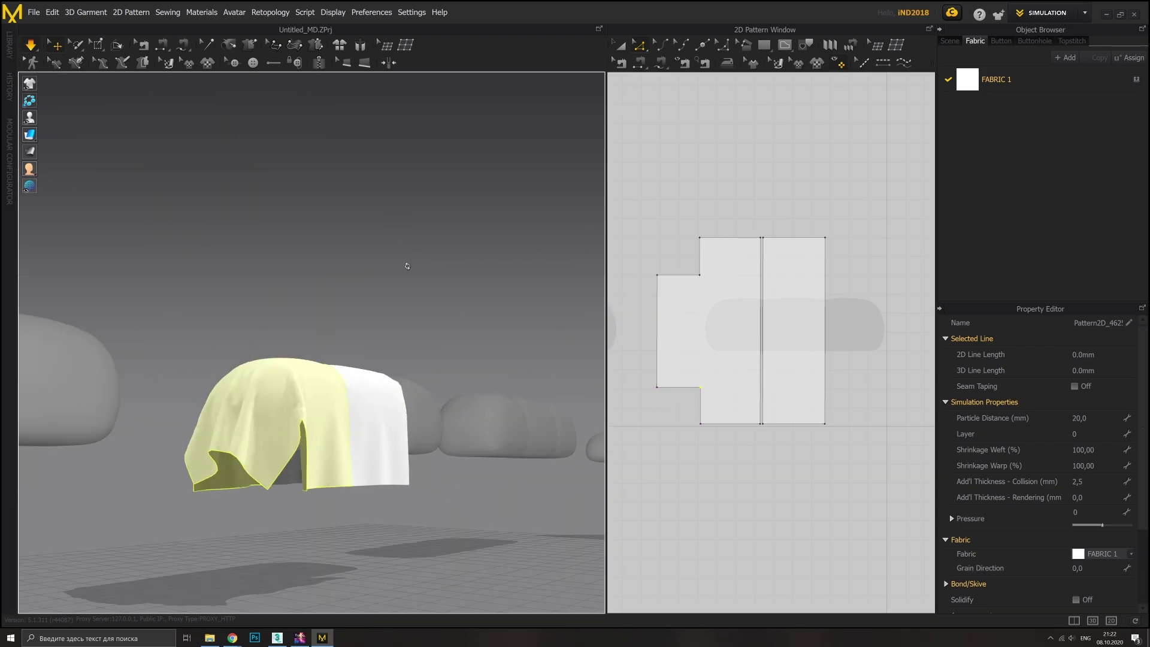
pyautogui.scroll(3, 709, 387)
pyautogui.click(730, 379)
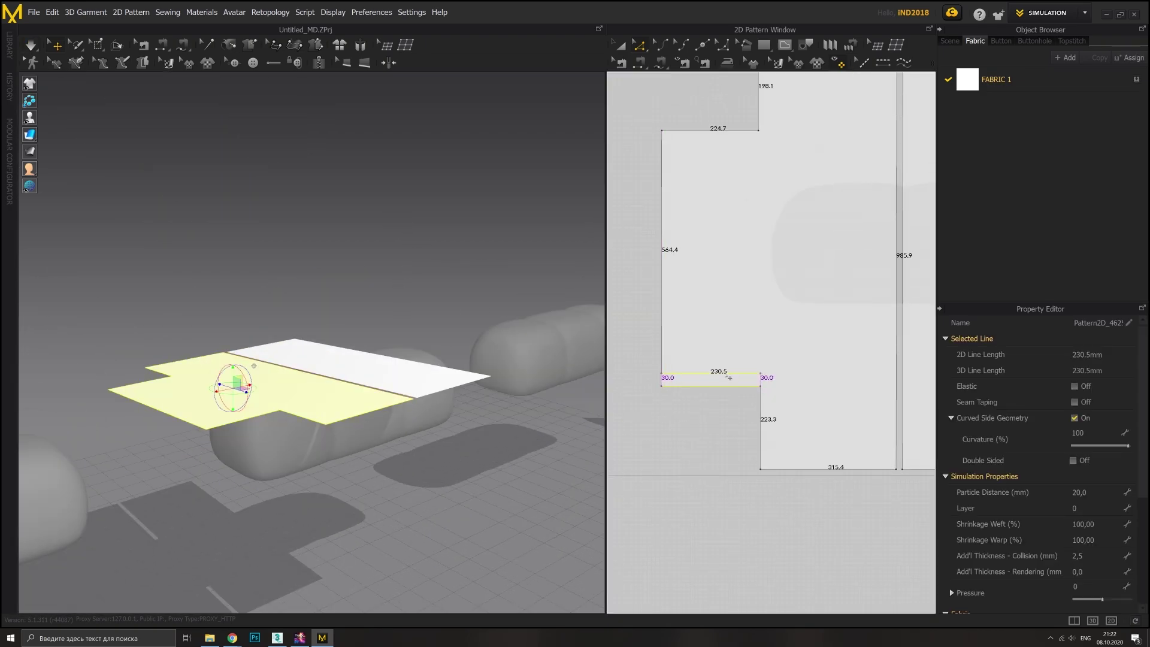
pyautogui.scroll(2, 755, 360)
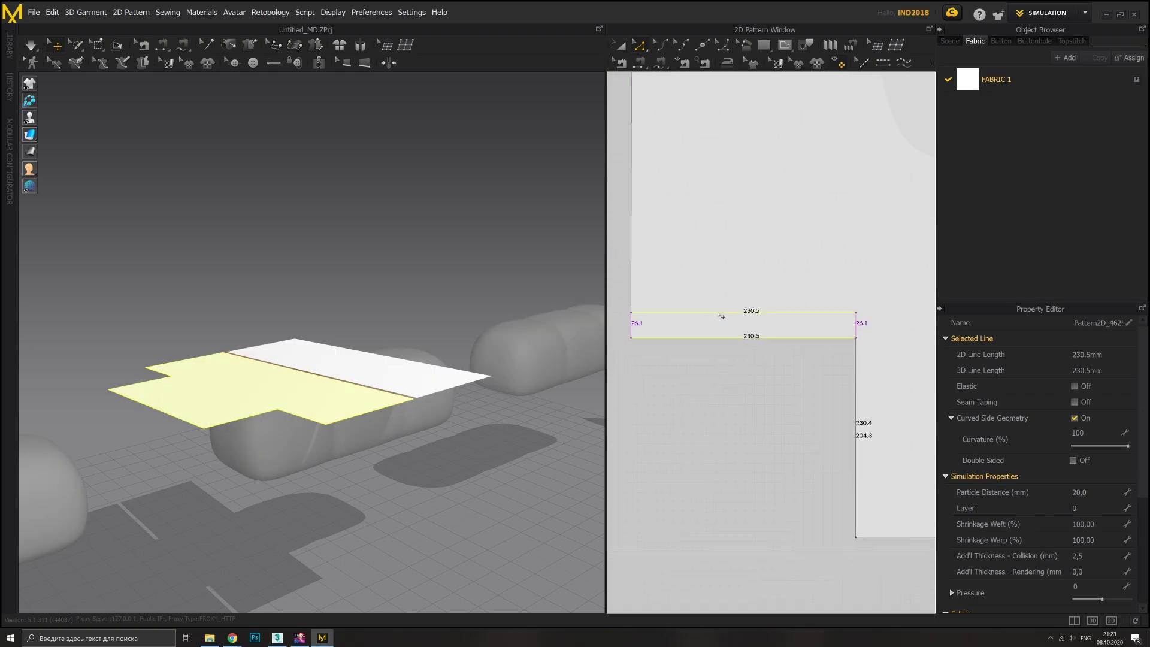
pyautogui.moveTo(721, 316); pyautogui.dragTo(794, 280)
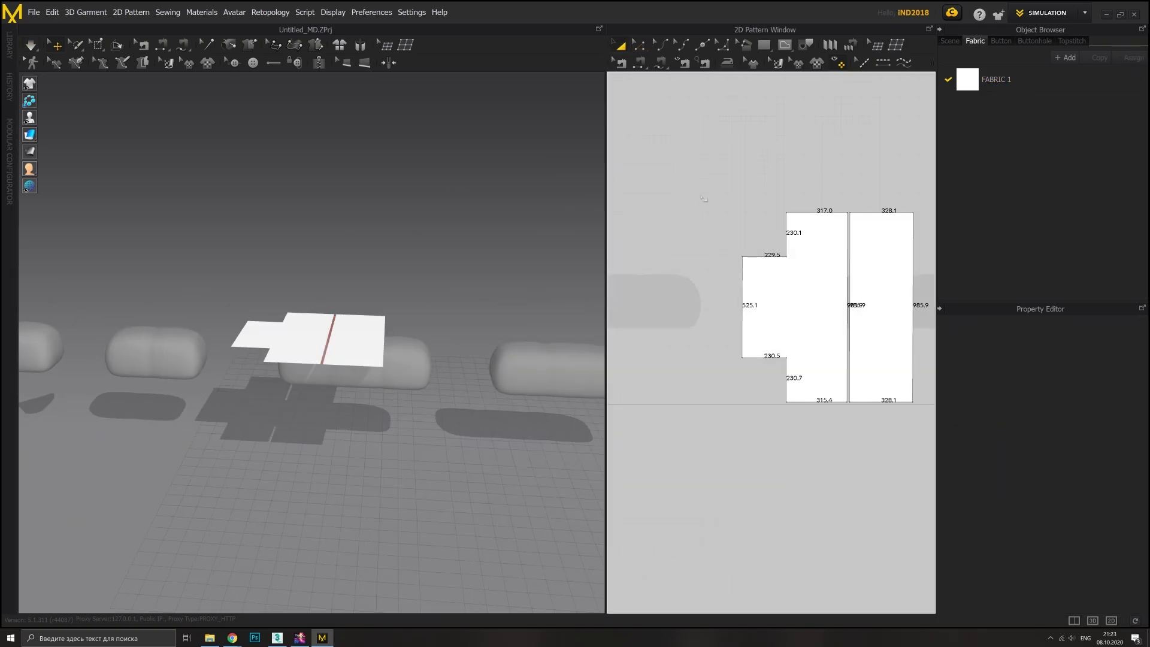
# - Paste a mirrored copy of the pattern piece and check it from front and top
pyautogui.rightClick(748, 221)
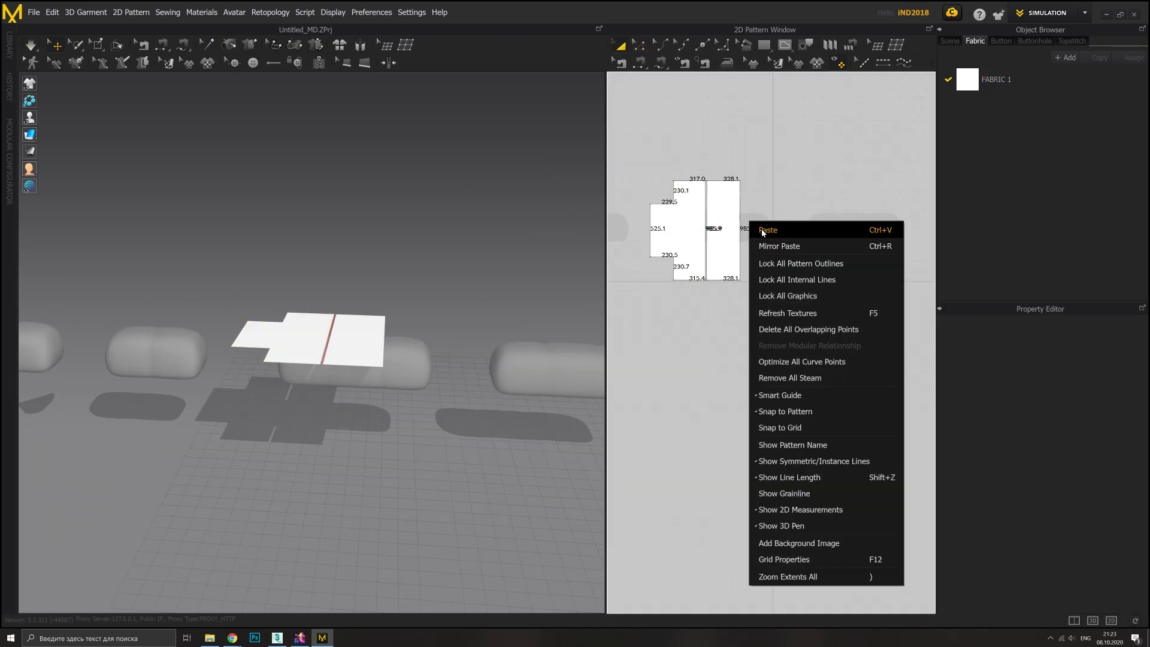
pyautogui.click(773, 242)
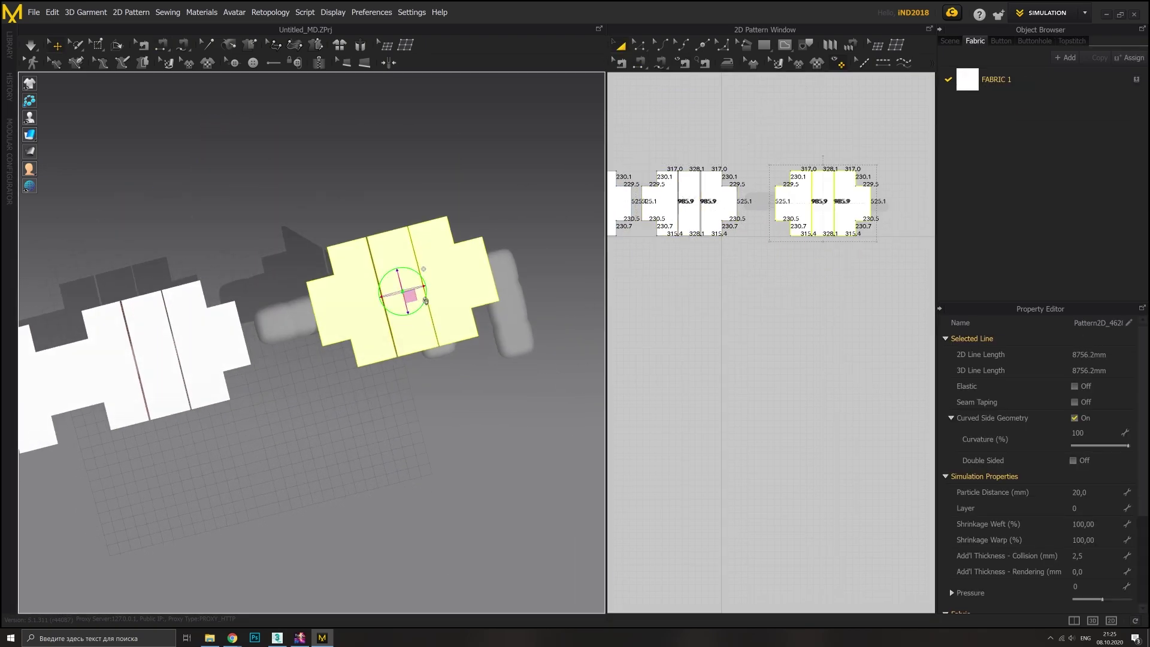
pyautogui.press('2')
pyautogui.press('5')
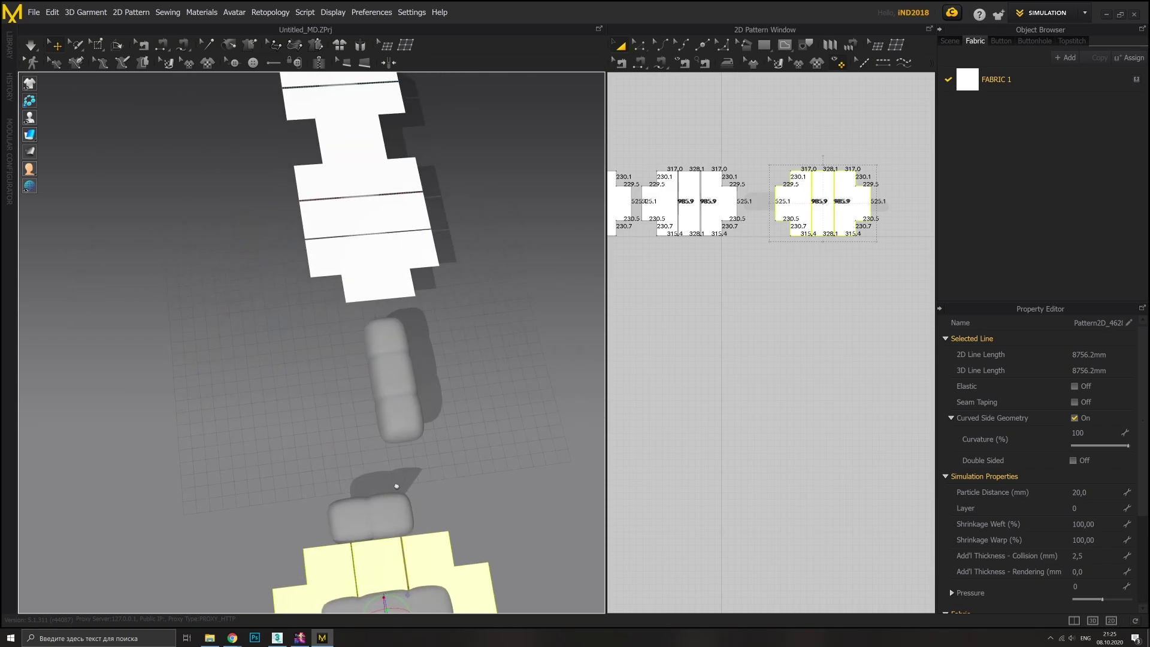
# - Briefly simulate the drape, then undo back to the flat pattern pieces
pyautogui.moveTo(376, 448); pyautogui.dragTo(442, 289, button='right')
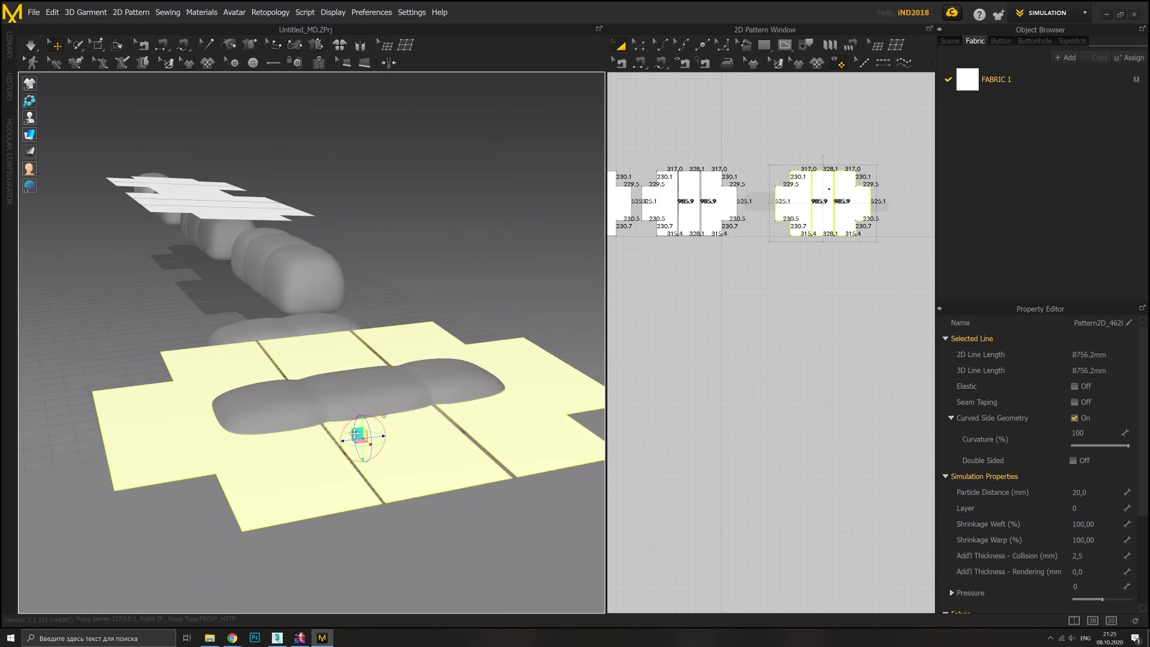
pyautogui.press('space')
pyautogui.hotkey('ctrl', 'z')
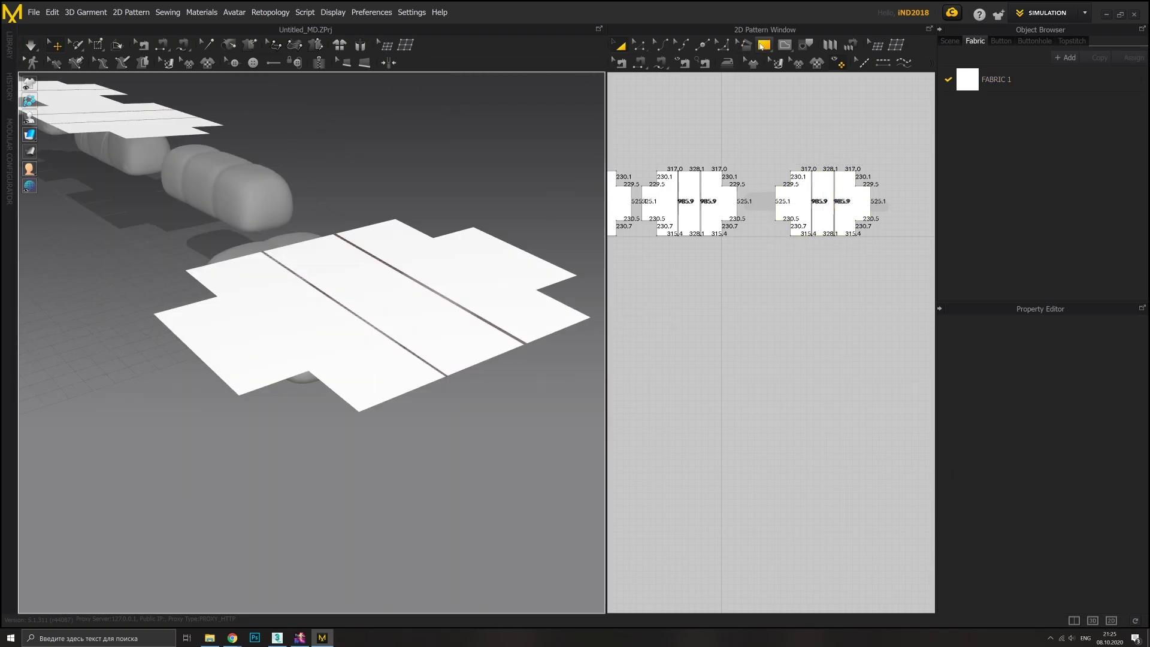
pyautogui.scroll(3, 712, 312)
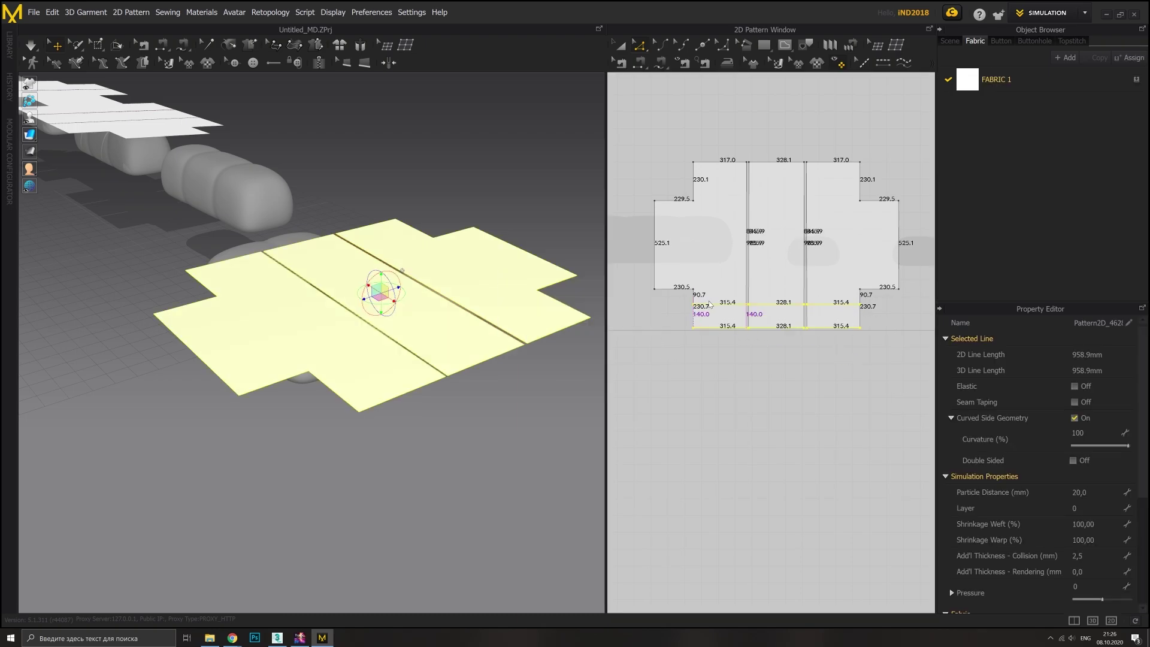
# - Shorten the cover's side flap edge by the entered distance
pyautogui.press('Return')
pyautogui.moveTo(657, 272); pyautogui.dragTo(662, 278)
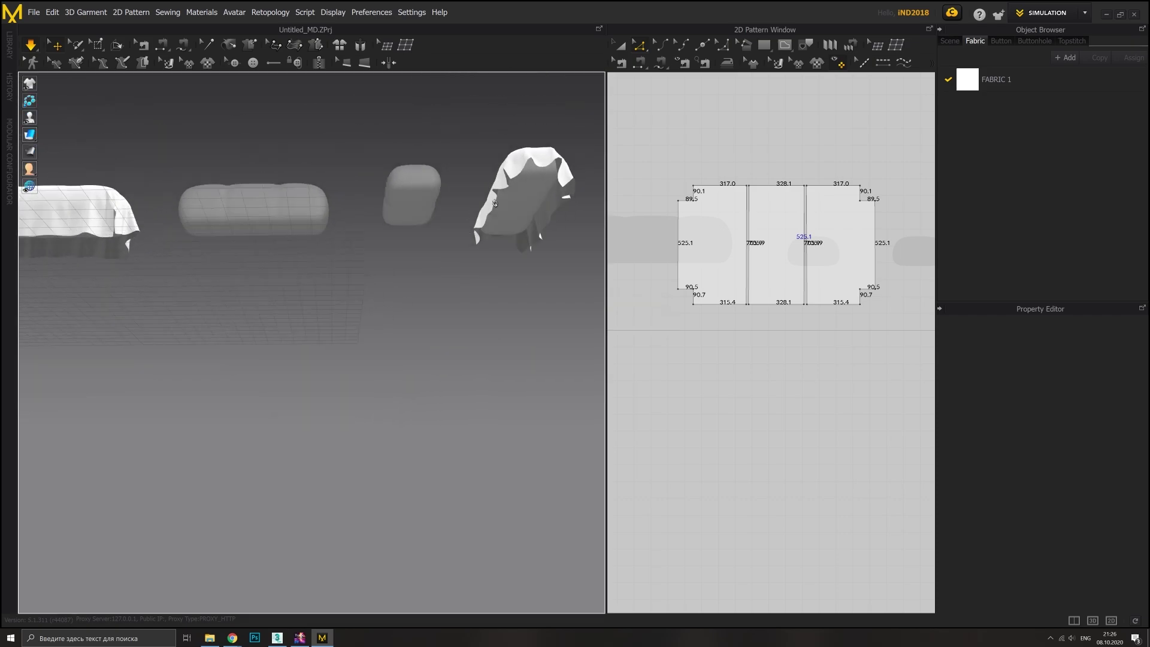
pyautogui.moveTo(305, 234); pyautogui.dragTo(329, 334, button='right')
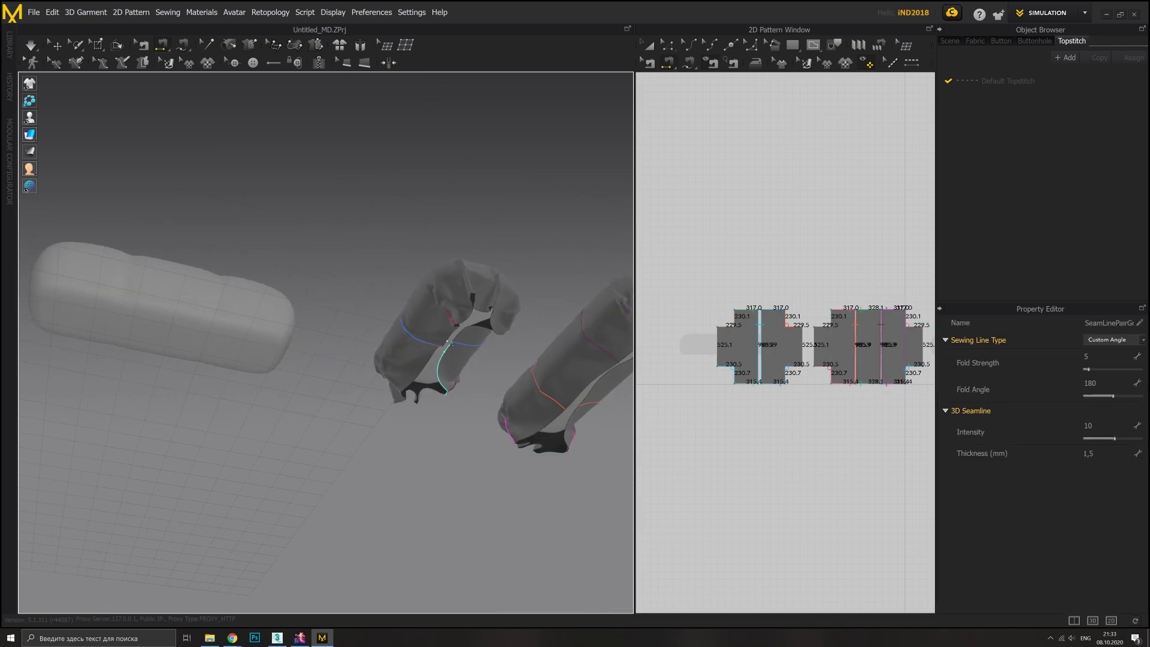
pyautogui.moveTo(435, 356); pyautogui.dragTo(555, 344, button='right')
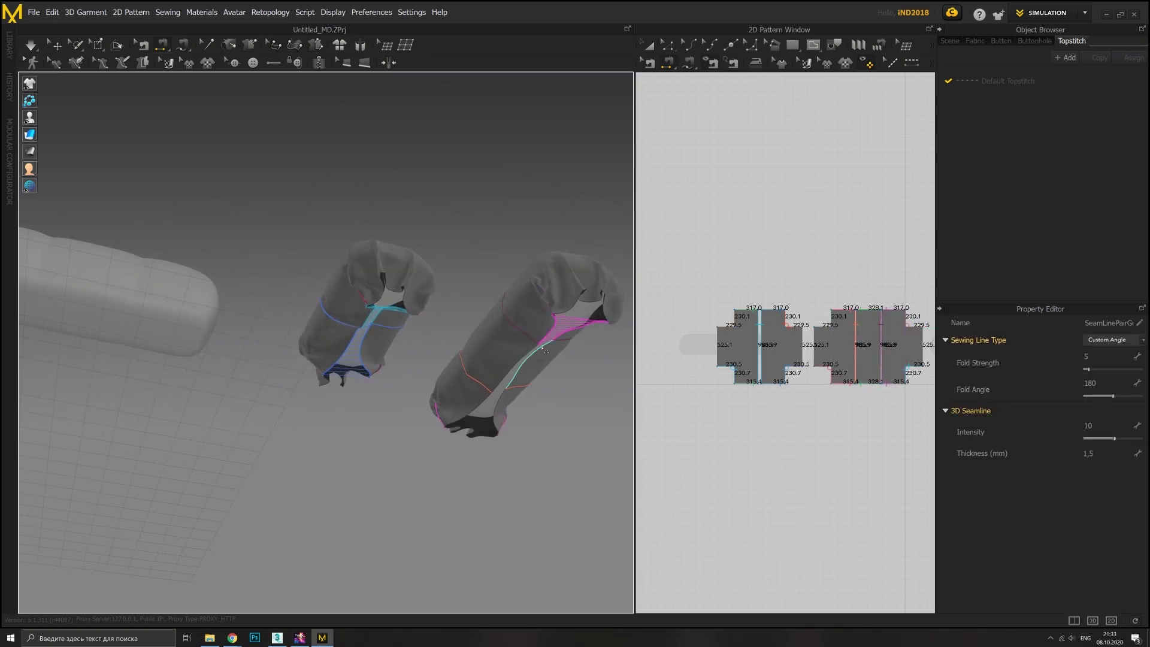
pyautogui.moveTo(501, 405); pyautogui.dragTo(480, 374, button='middle')
# - Simulate the covers onto the cushions and pull the cloth snugly into place
pyautogui.press('space')
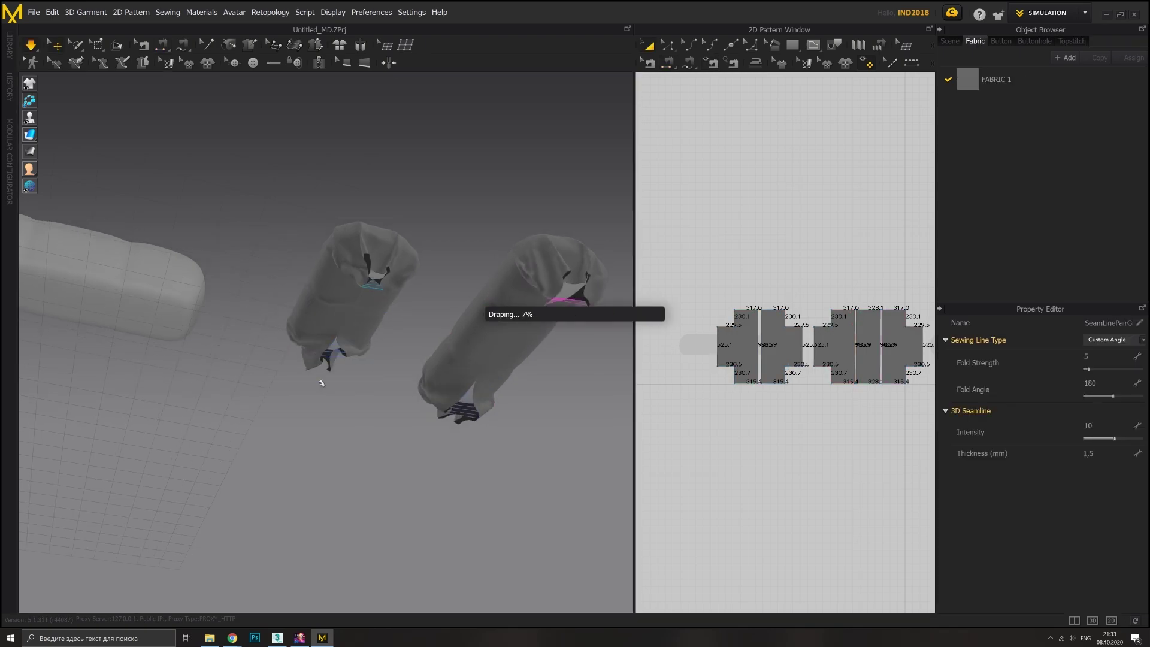
pyautogui.moveTo(256, 375); pyautogui.dragTo(257, 185, button='right')
pyautogui.press('space')
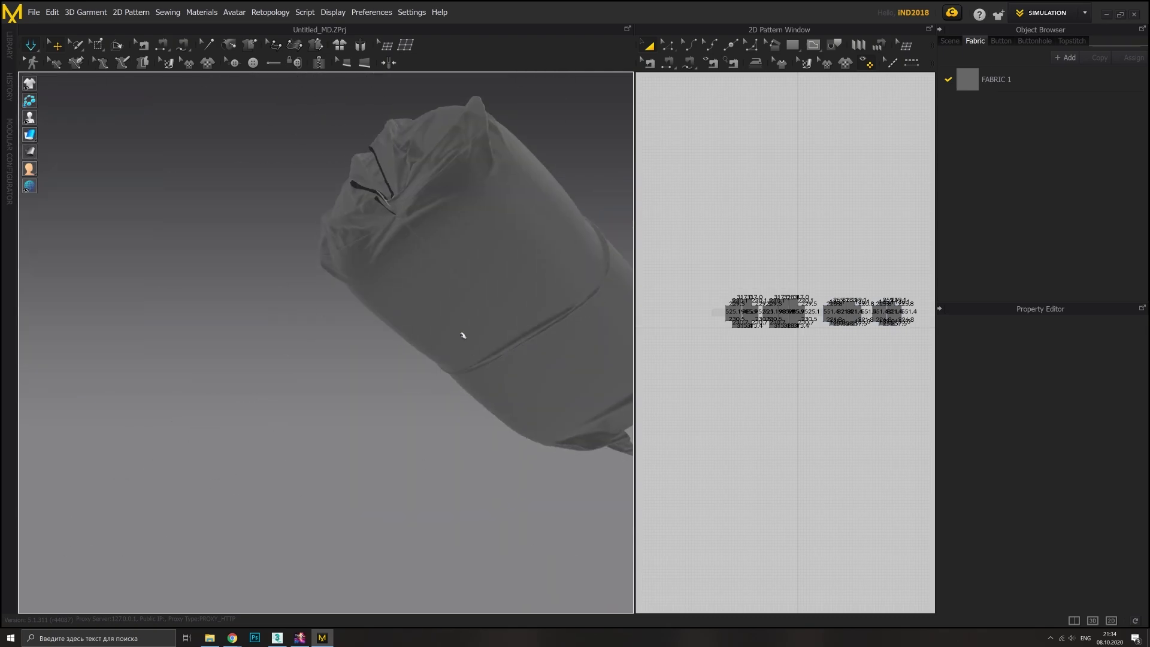
pyautogui.moveTo(463, 335)
pyautogui.mouseDown(button='right')
pyautogui.moveTo(398, 303)
pyautogui.moveTo(341, 321)
pyautogui.moveTo(496, 336)
pyautogui.moveTo(266, 297)
pyautogui.mouseUp(button='right')
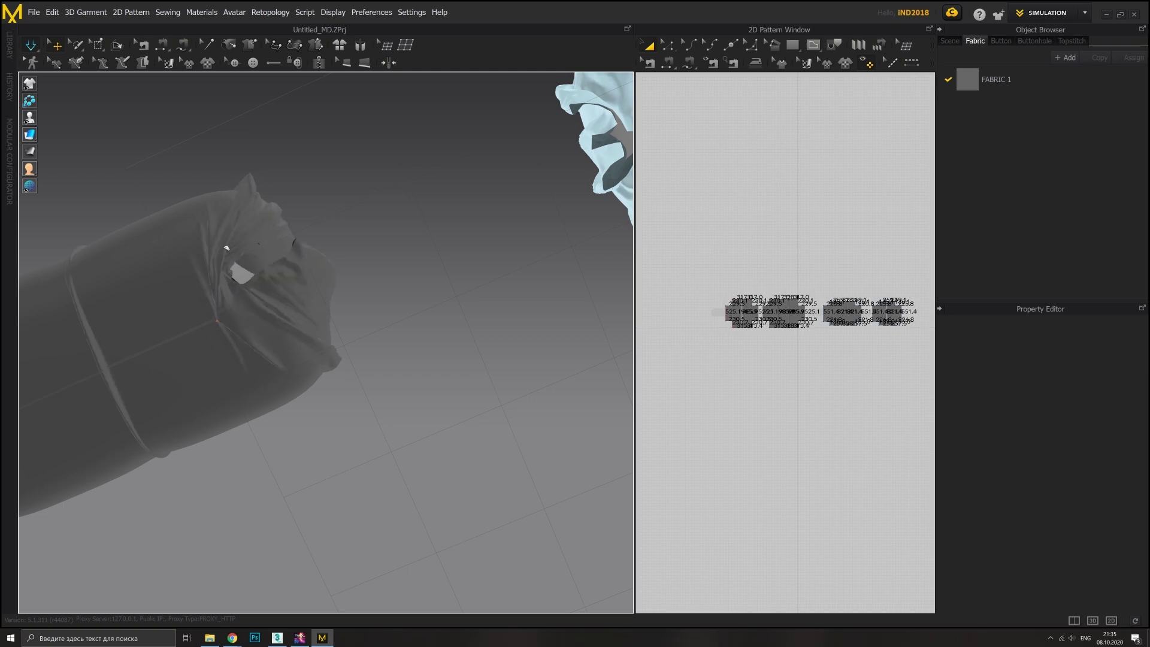
pyautogui.moveTo(237, 262); pyautogui.dragTo(214, 292)
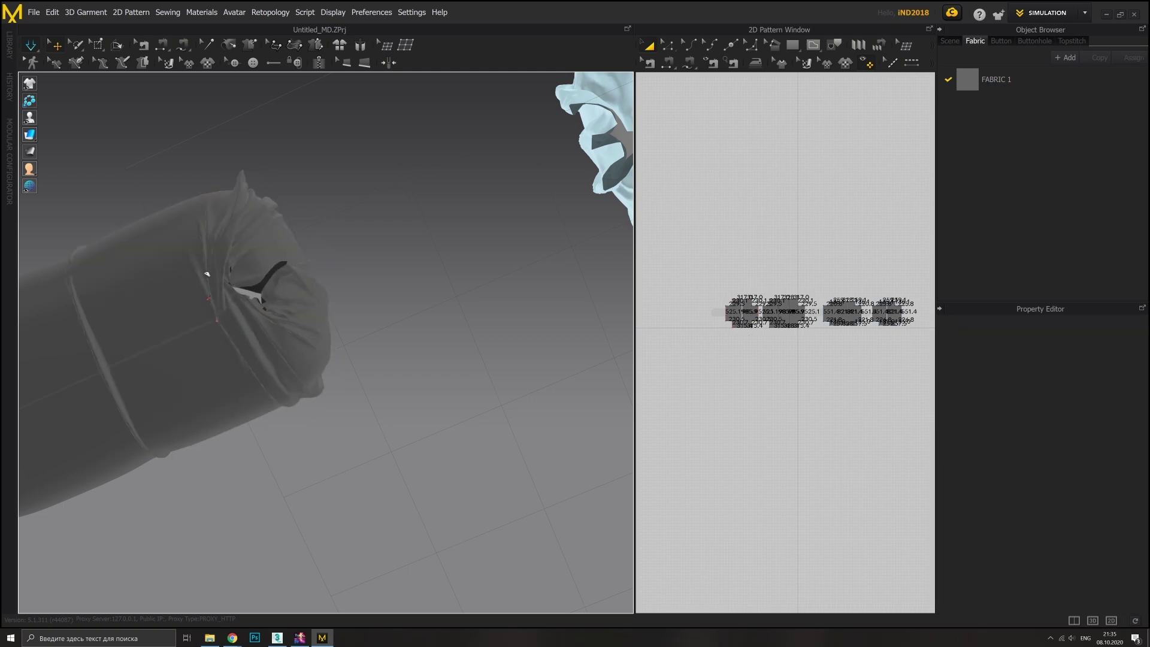
pyautogui.moveTo(245, 283)
pyautogui.mouseDown(button='right')
pyautogui.moveTo(244, 295)
pyautogui.moveTo(335, 359)
pyautogui.mouseUp(button='right')
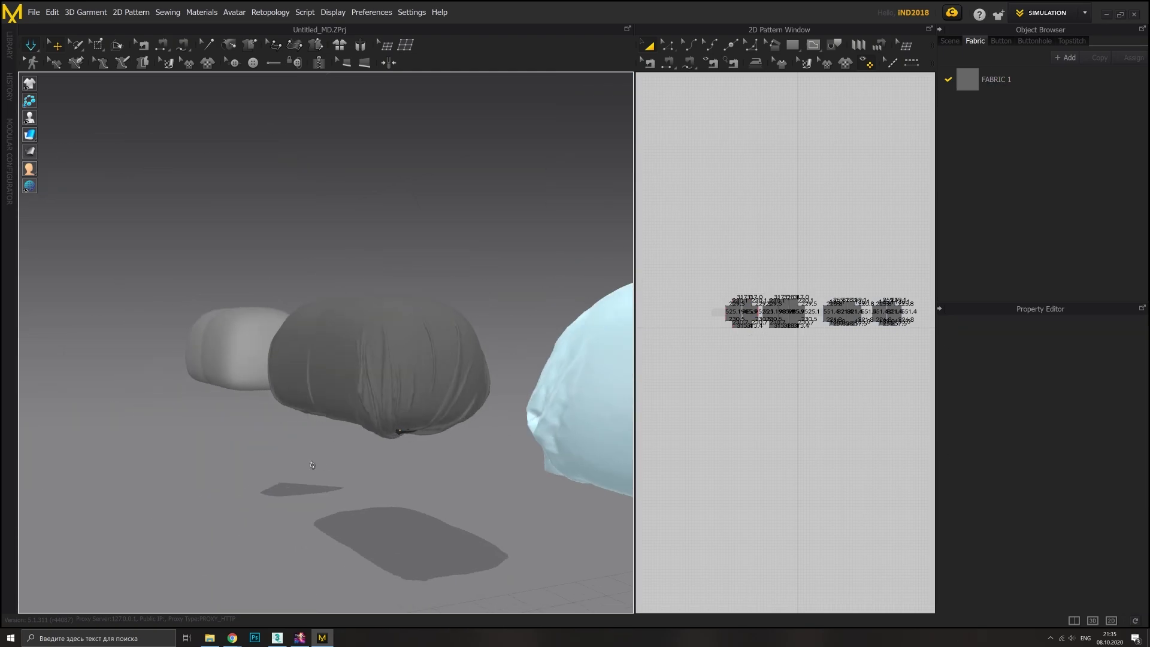
pyautogui.click(287, 383)
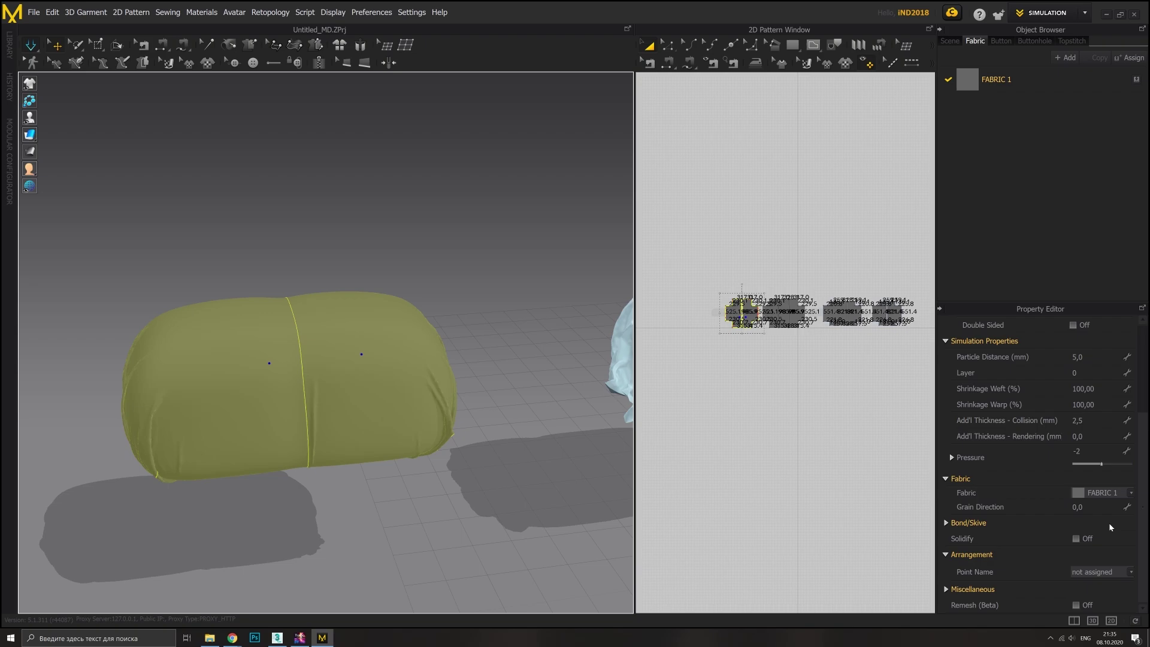
# - Orbit around the draped cover to inspect it from below, diagonally and its opening
pyautogui.click(441, 497)
pyautogui.moveTo(441, 497); pyautogui.dragTo(320, 339, button='right')
pyautogui.moveTo(307, 436)
pyautogui.mouseDown(button='right')
pyautogui.moveTo(433, 417)
pyautogui.moveTo(447, 502)
pyautogui.mouseUp(button='right')
pyautogui.click(478, 556)
pyautogui.moveTo(478, 556); pyautogui.dragTo(452, 499, button='right')
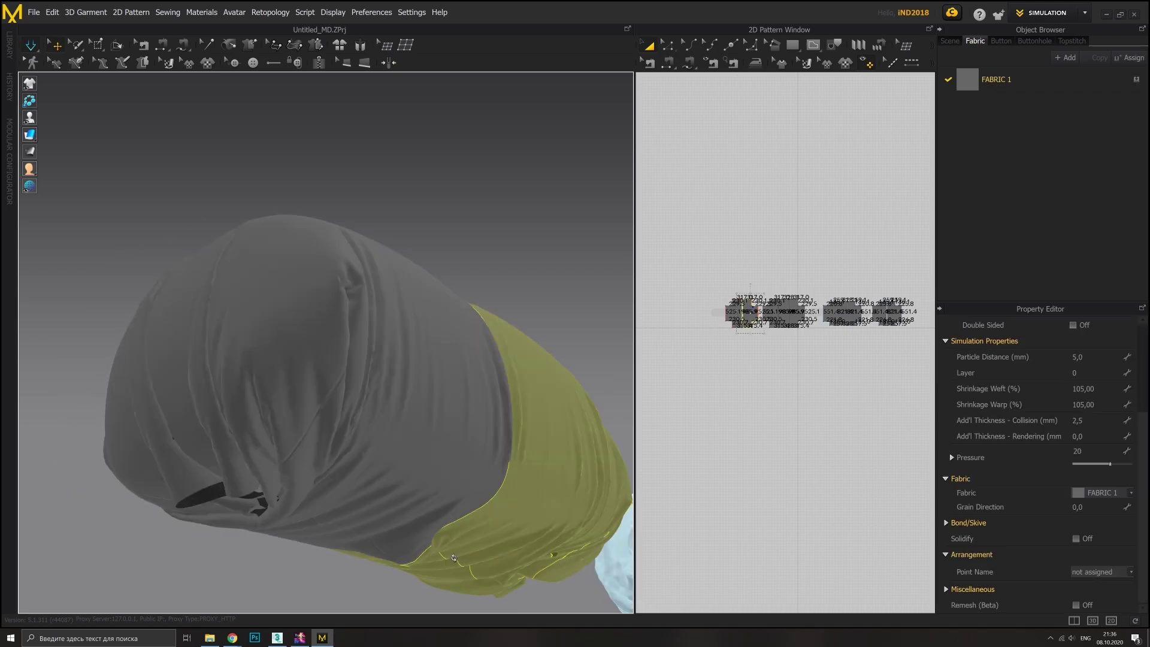
pyautogui.click(394, 316)
pyautogui.moveTo(395, 317)
pyautogui.mouseDown(button='right')
pyautogui.moveTo(391, 430)
pyautogui.moveTo(290, 463)
pyautogui.mouseUp(button='right')
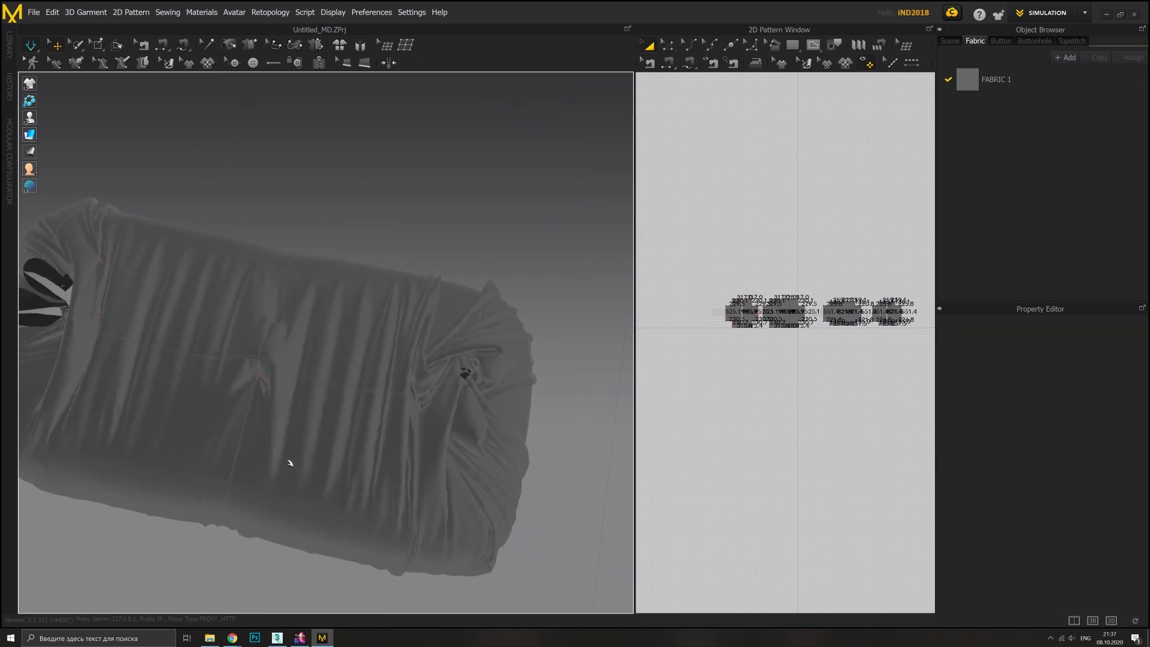
pyautogui.moveTo(235, 438)
pyautogui.mouseDown(button='right')
pyautogui.moveTo(258, 419)
pyautogui.moveTo(261, 271)
pyautogui.mouseUp(button='right')
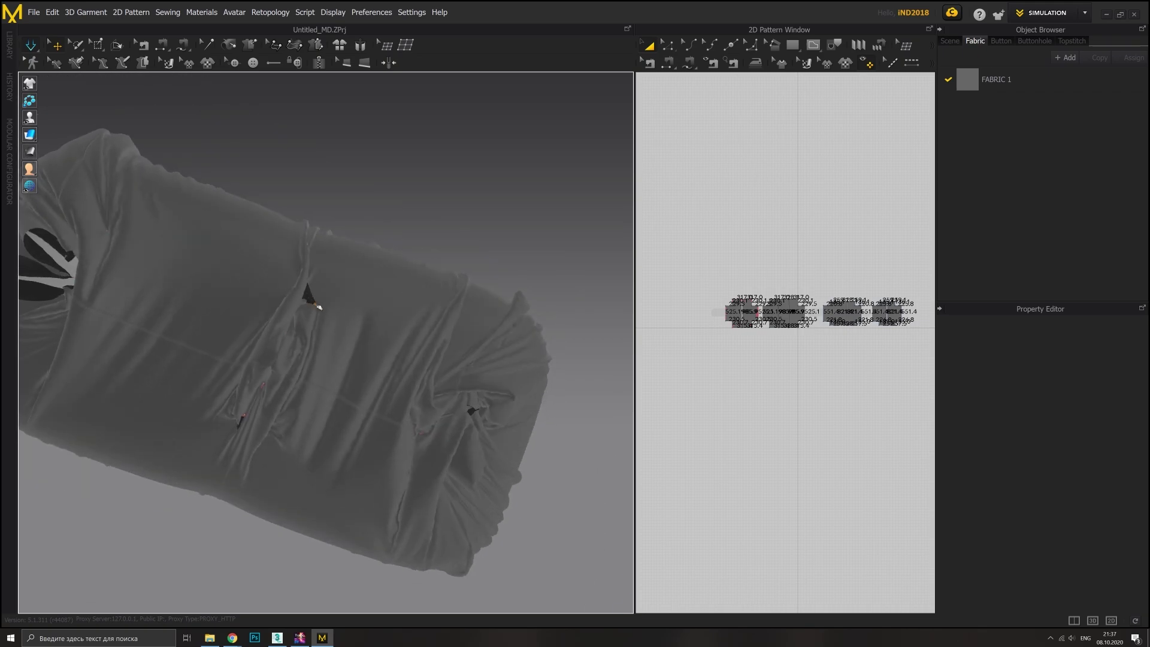
pyautogui.moveTo(318, 307)
pyautogui.mouseDown(button='right')
pyautogui.moveTo(320, 273)
pyautogui.moveTo(184, 277)
pyautogui.moveTo(513, 295)
pyautogui.moveTo(423, 393)
pyautogui.moveTo(397, 333)
pyautogui.moveTo(513, 467)
pyautogui.moveTo(397, 218)
pyautogui.moveTo(316, 260)
pyautogui.moveTo(405, 252)
pyautogui.mouseUp(button='right')
# - Select the left and right cover panels to inspect them, viewing the cushion side-on
pyautogui.click(397, 333)
pyautogui.press('Escape')
pyautogui.moveTo(359, 302); pyautogui.dragTo(385, 300, button='right')
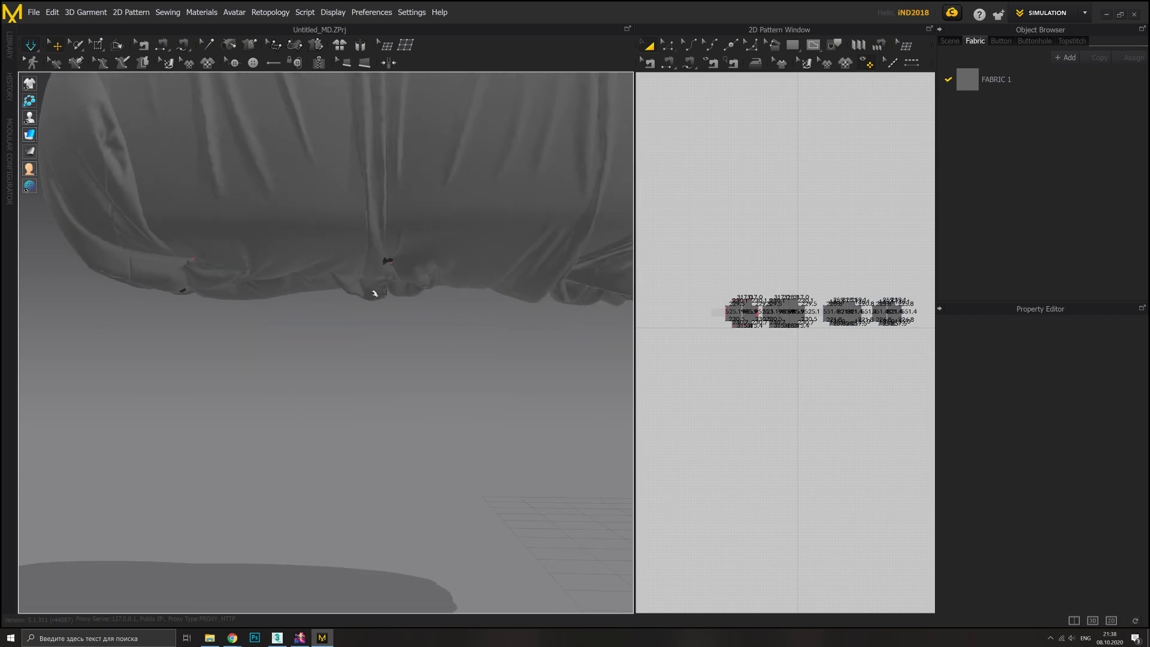
pyautogui.moveTo(554, 280)
pyautogui.mouseDown(button='right')
pyautogui.moveTo(459, 259)
pyautogui.moveTo(449, 294)
pyautogui.moveTo(411, 287)
pyautogui.moveTo(450, 261)
pyautogui.moveTo(495, 390)
pyautogui.moveTo(373, 245)
pyautogui.mouseUp(button='right')
pyautogui.click(411, 288)
pyautogui.click(374, 245)
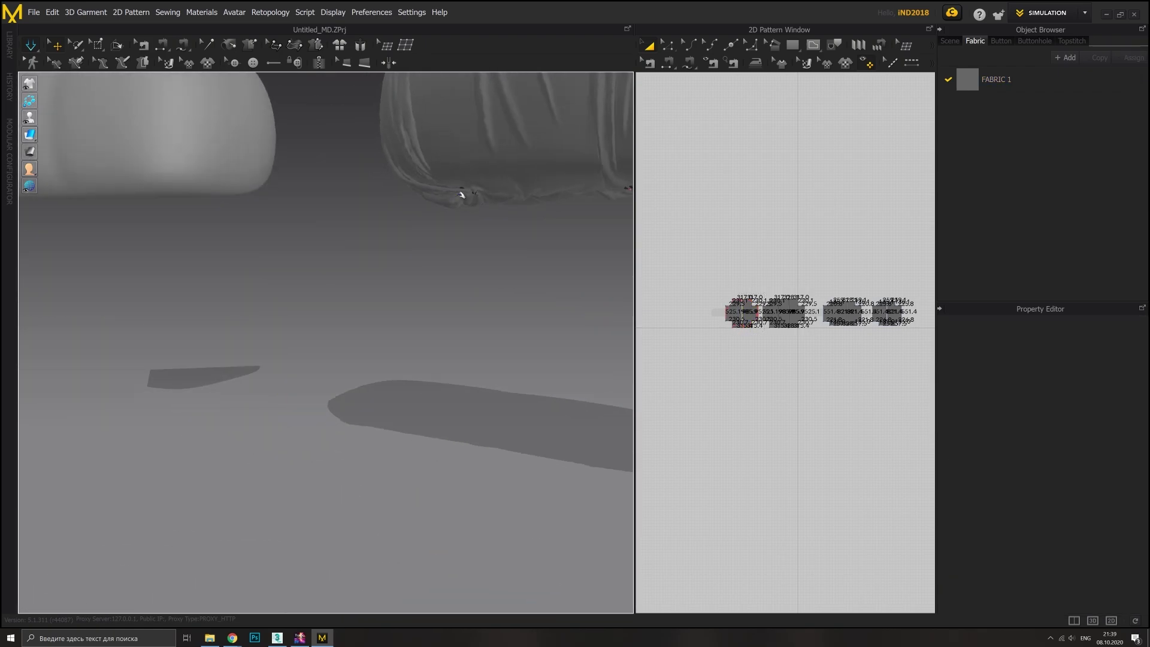
pyautogui.moveTo(461, 194)
pyautogui.mouseDown(button='right')
pyautogui.moveTo(547, 275)
pyautogui.moveTo(467, 308)
pyautogui.moveTo(557, 347)
pyautogui.moveTo(436, 344)
pyautogui.moveTo(292, 367)
pyautogui.mouseUp(button='right')
pyautogui.moveTo(435, 302)
pyautogui.mouseDown(button='right')
pyautogui.moveTo(419, 383)
pyautogui.moveTo(425, 442)
pyautogui.moveTo(463, 446)
pyautogui.mouseUp(button='right')
pyautogui.scroll(-3, 464, 446)
# - Unfreeze the long bolster's cover fabric so it can simulate again
pyautogui.click(359, 353)
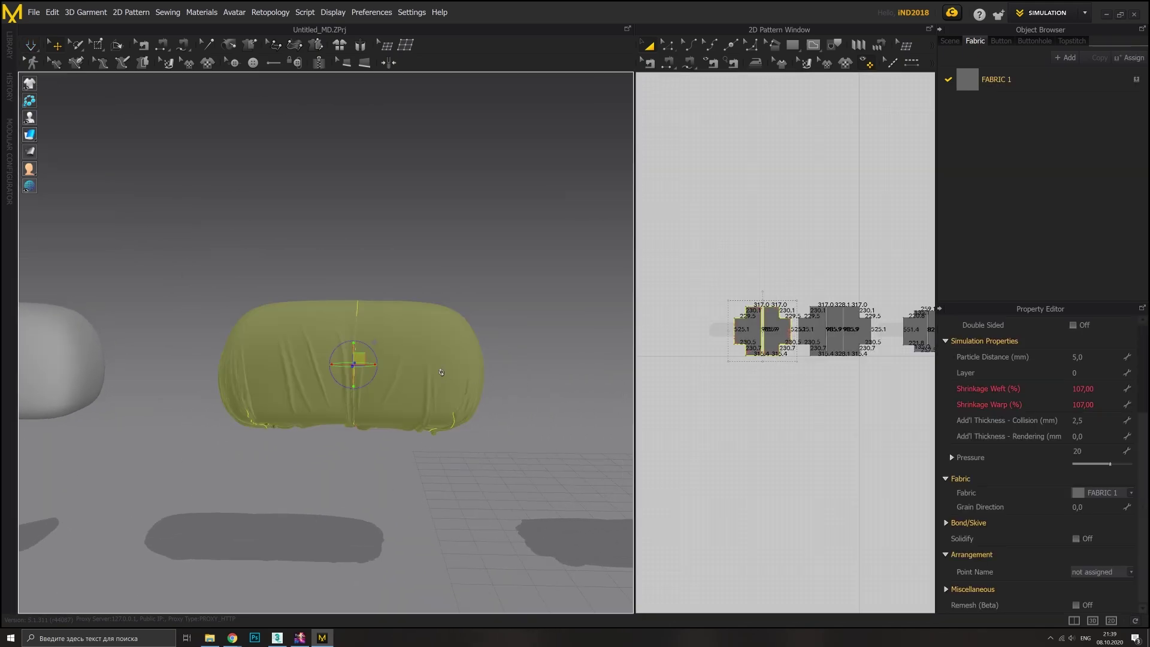
pyautogui.scroll(5, 365, 291)
pyautogui.click(375, 91)
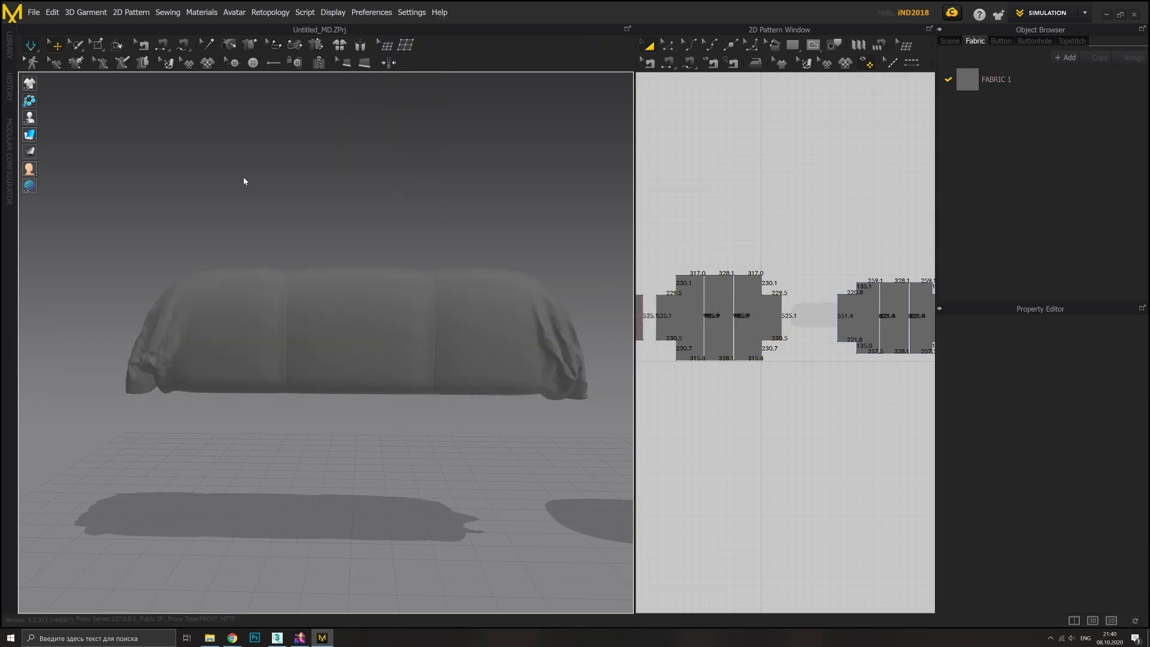
pyautogui.moveTo(243, 178); pyautogui.dragTo(311, 251, button='right')
pyautogui.moveTo(429, 355)
pyautogui.mouseDown(button='right')
pyautogui.moveTo(473, 389)
pyautogui.moveTo(611, 315)
pyautogui.mouseUp(button='right')
pyautogui.click(474, 392)
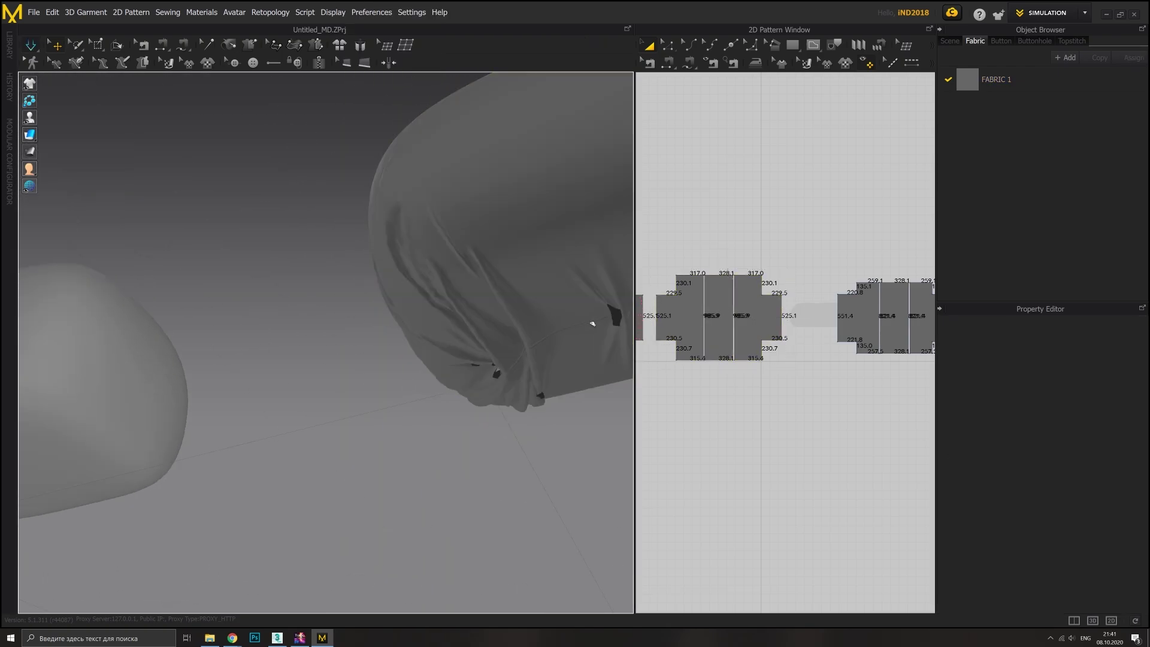
pyautogui.moveTo(526, 342)
pyautogui.mouseDown(button='right')
pyautogui.moveTo(477, 354)
pyautogui.moveTo(414, 342)
pyautogui.moveTo(454, 379)
pyautogui.moveTo(441, 369)
pyautogui.mouseUp(button='right')
pyautogui.moveTo(334, 405)
pyautogui.mouseDown(button='right')
pyautogui.moveTo(493, 344)
pyautogui.moveTo(449, 334)
pyautogui.moveTo(304, 387)
pyautogui.mouseUp(button='right')
# - Set the bolster's middle panel to 100% shrinkage and its end panels to 105%
pyautogui.click(403, 354)
pyautogui.click(396, 419)
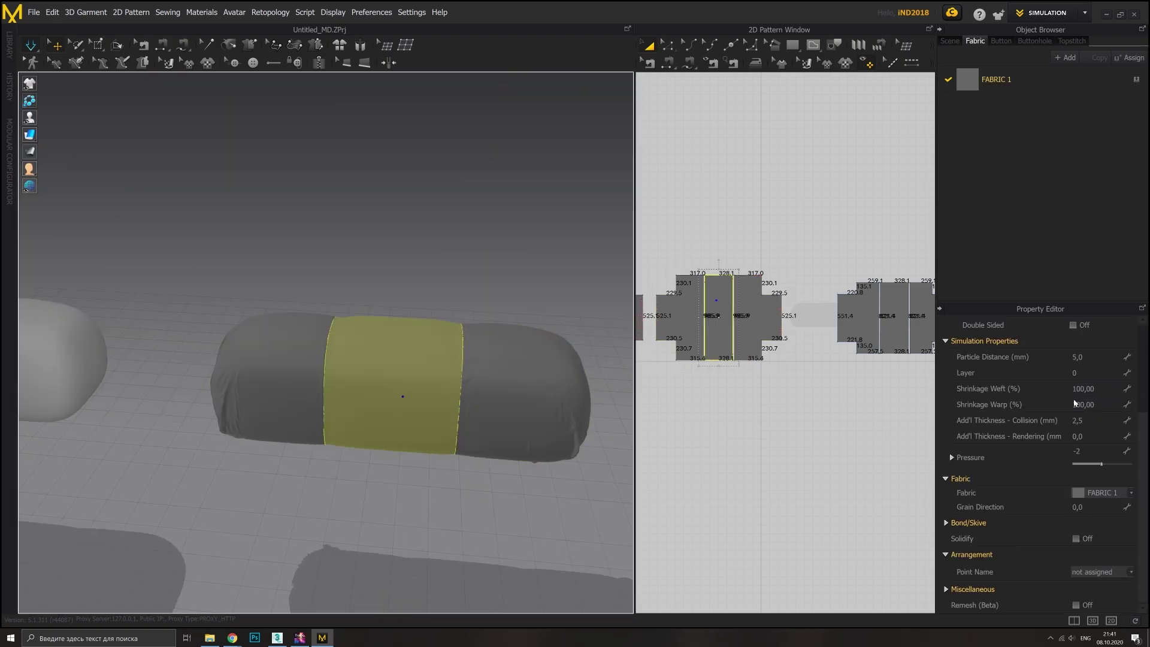
pyautogui.click(604, 411)
pyautogui.hotkey('ctrl', 'a')
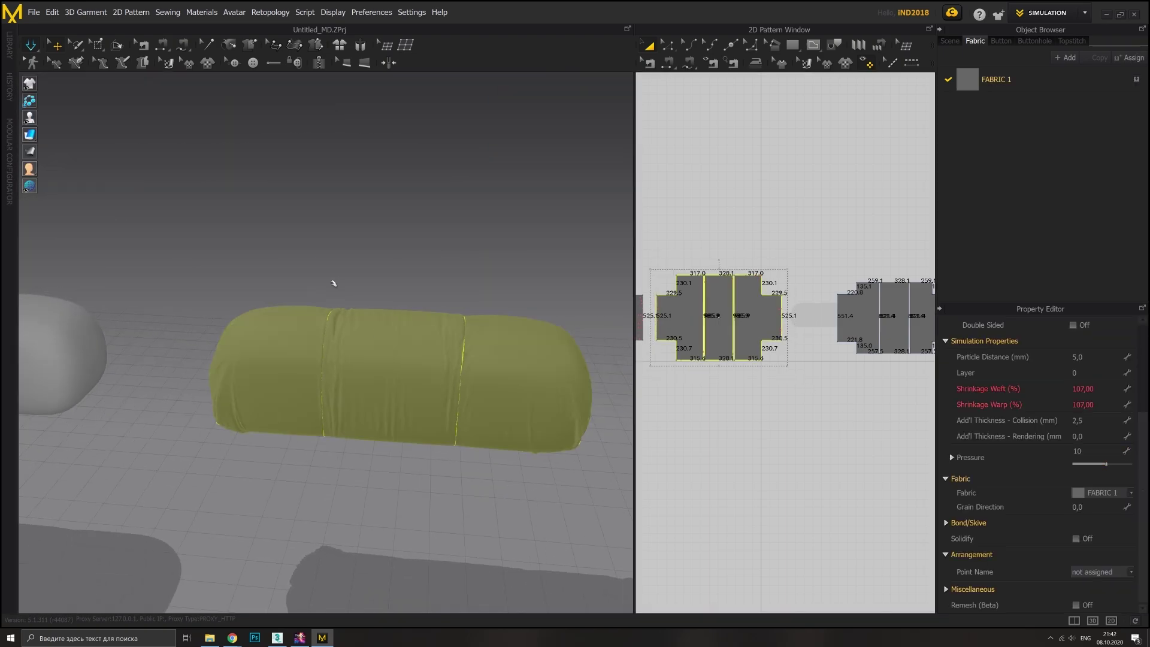
pyautogui.moveTo(334, 283); pyautogui.dragTo(351, 292, button='right')
pyautogui.click(400, 263)
pyautogui.moveTo(400, 263); pyautogui.dragTo(462, 192, button='right')
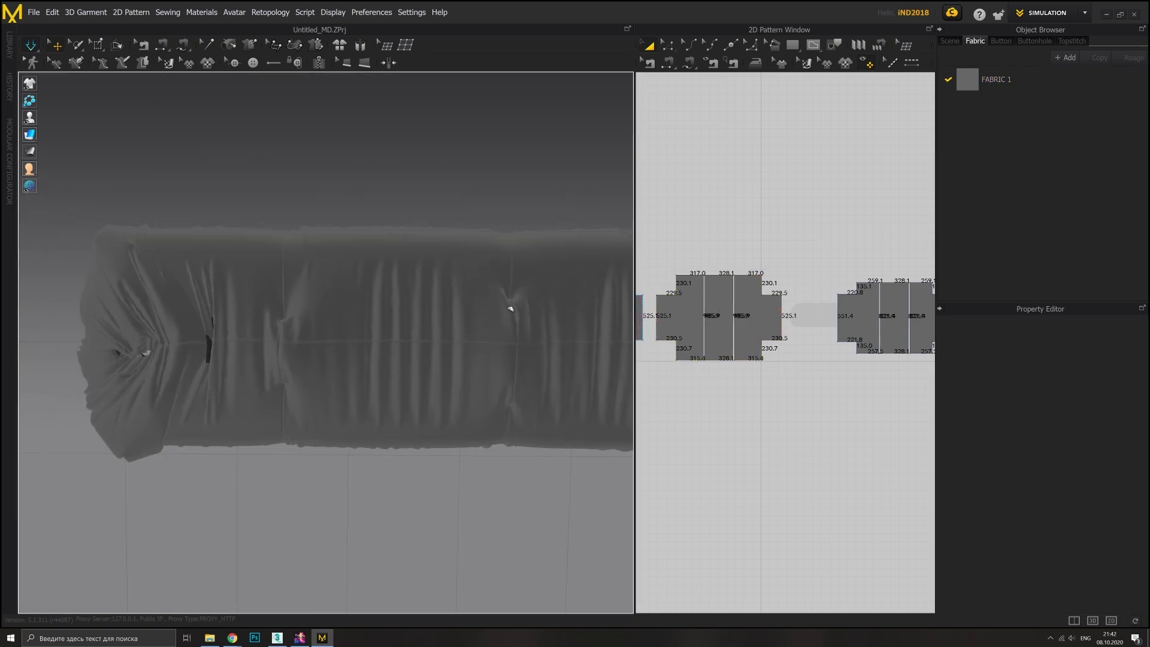
pyautogui.moveTo(450, 385); pyautogui.dragTo(348, 397, button='right')
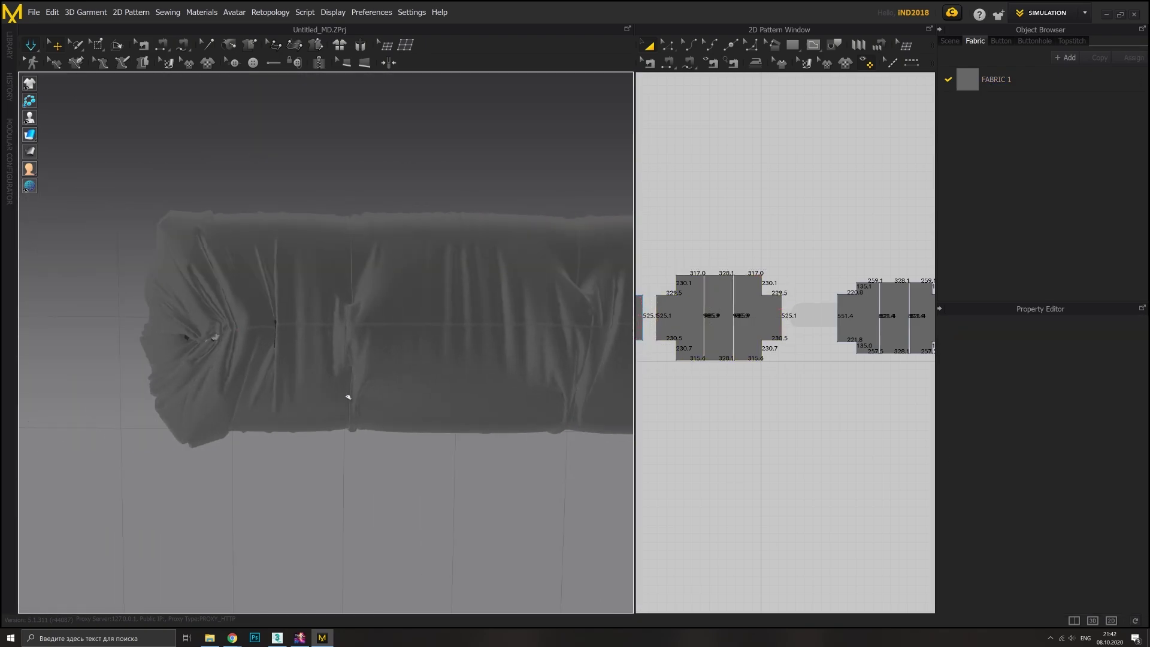
# - Pull the cloth and end panel to smooth wrinkles and re-drape the cover
pyautogui.moveTo(334, 392); pyautogui.dragTo(239, 386)
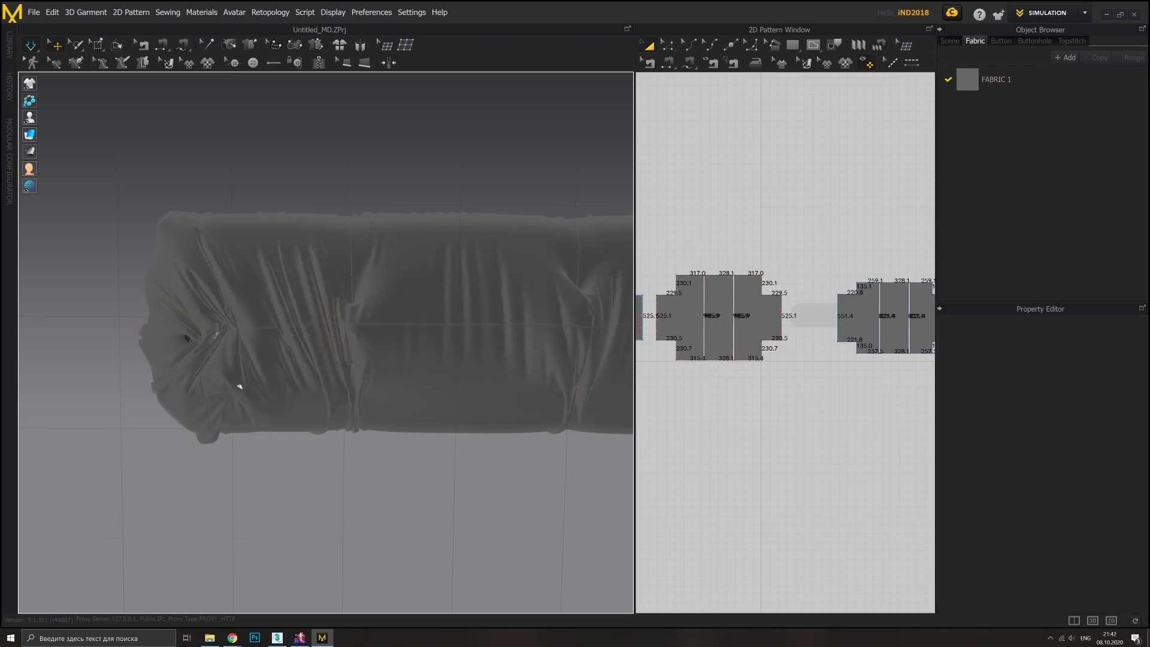
pyautogui.moveTo(189, 262); pyautogui.dragTo(283, 236, button='right')
pyautogui.click(284, 236)
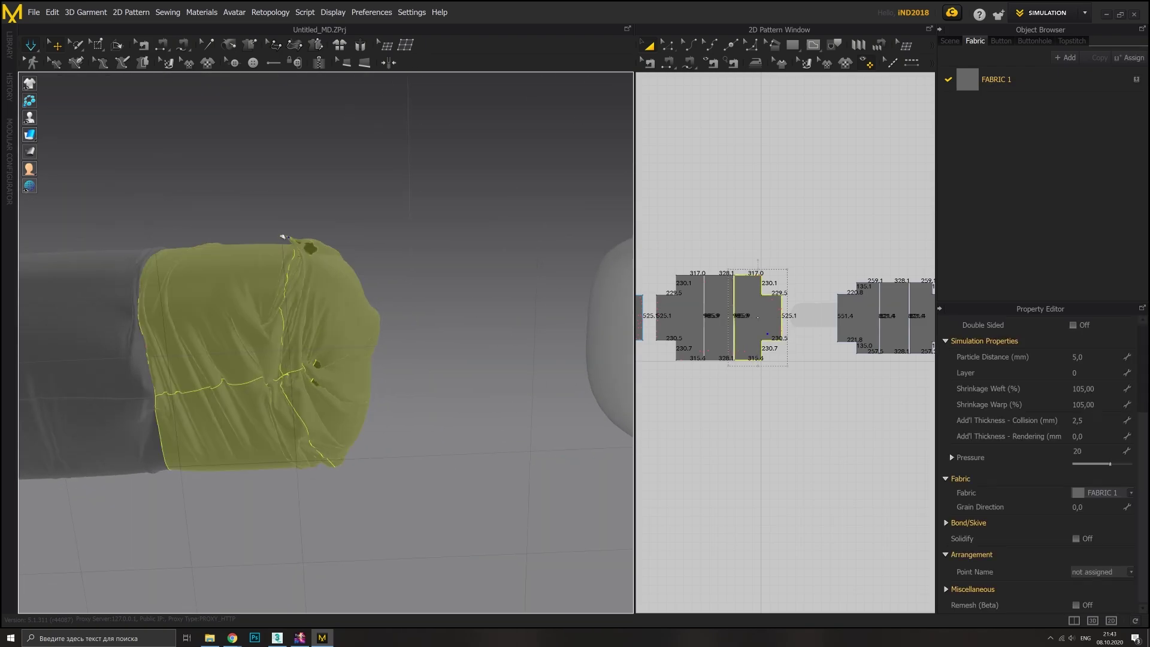
pyautogui.moveTo(330, 264); pyautogui.dragTo(293, 313)
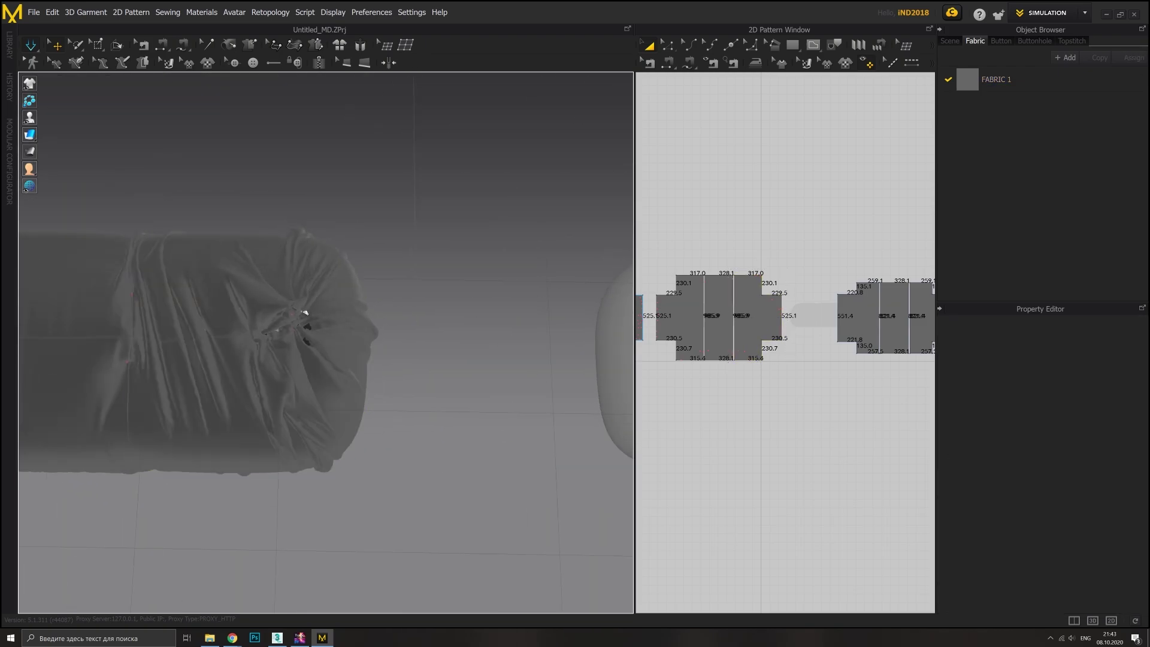
pyautogui.moveTo(305, 313); pyautogui.dragTo(499, 485, button='right')
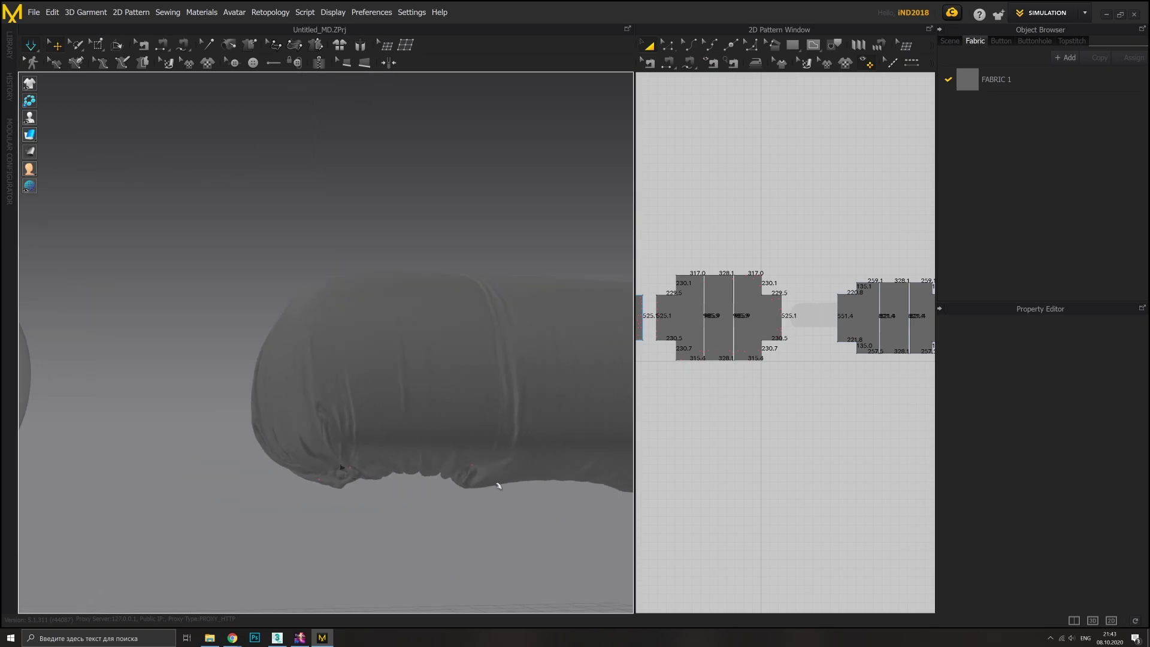
pyautogui.moveTo(352, 455); pyautogui.dragTo(391, 477, button='right')
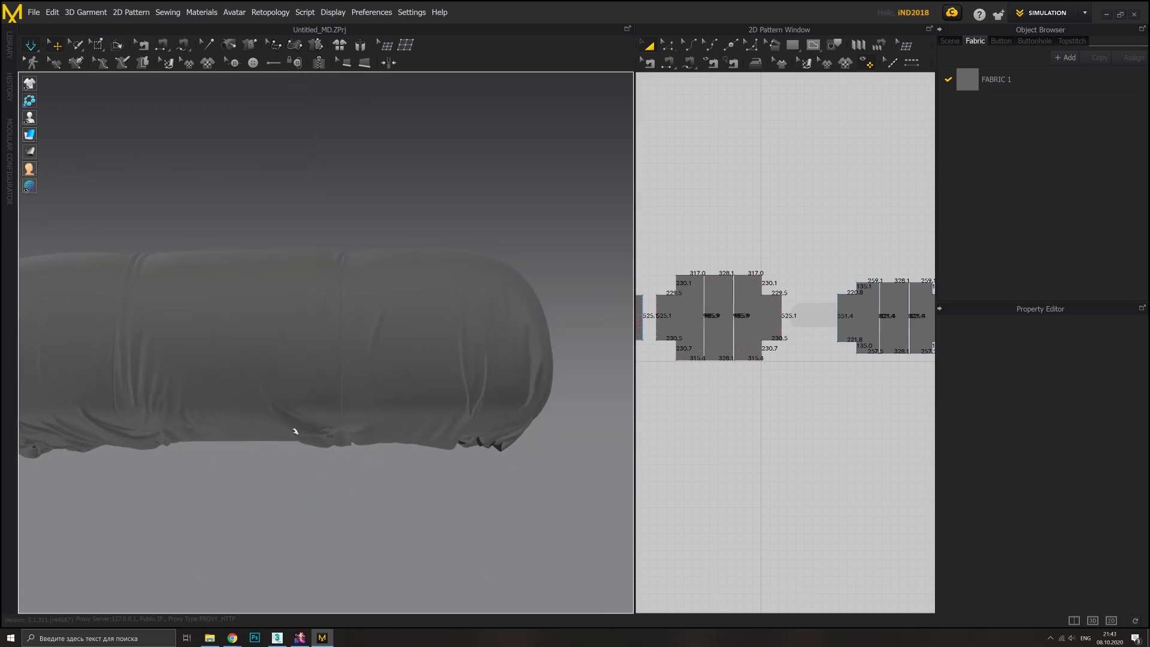
pyautogui.moveTo(447, 443)
pyautogui.mouseDown(button='right')
pyautogui.moveTo(379, 436)
pyautogui.moveTo(364, 318)
pyautogui.mouseUp(button='right')
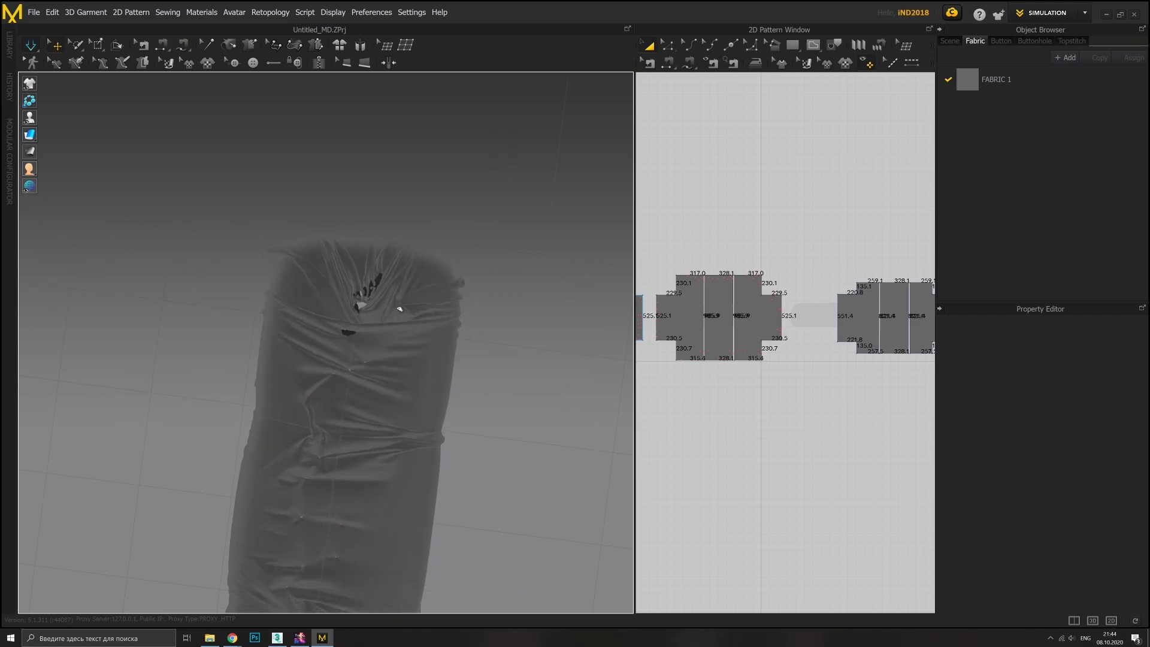
# - Deselect the end panel and inspect the shorter cushion's loosely draped cover from several angles
pyautogui.click(317, 235)
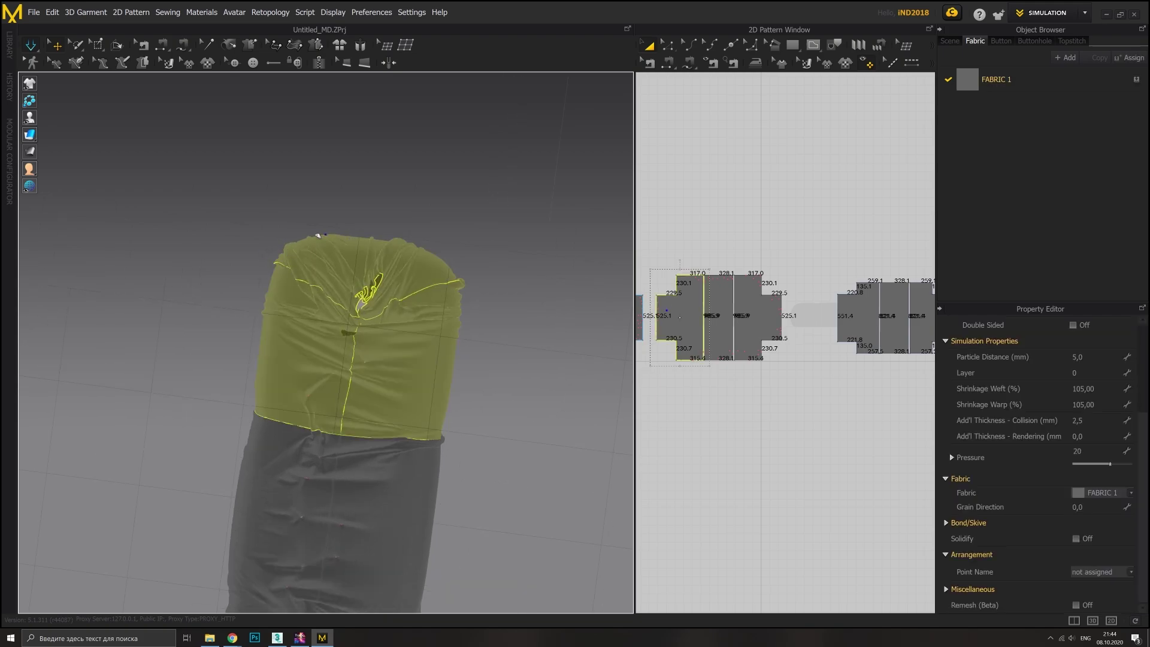
pyautogui.press('Escape')
pyautogui.moveTo(423, 295)
pyautogui.mouseDown(button='right')
pyautogui.moveTo(375, 303)
pyautogui.moveTo(422, 282)
pyautogui.moveTo(410, 296)
pyautogui.moveTo(397, 274)
pyautogui.moveTo(220, 328)
pyautogui.moveTo(373, 396)
pyautogui.mouseUp(button='right')
pyautogui.moveTo(375, 273)
pyautogui.mouseDown(button='right')
pyautogui.moveTo(483, 298)
pyautogui.moveTo(361, 393)
pyautogui.moveTo(372, 274)
pyautogui.moveTo(372, 326)
pyautogui.moveTo(385, 333)
pyautogui.mouseUp(button='right')
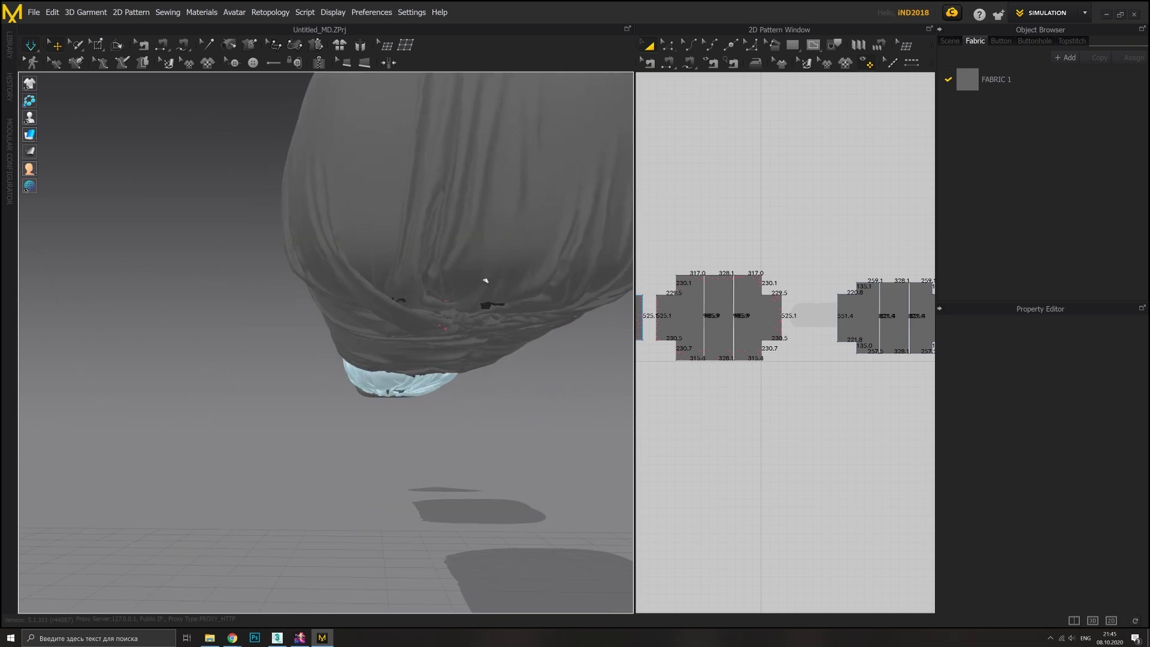
pyautogui.moveTo(484, 316)
pyautogui.mouseDown(button='right')
pyautogui.moveTo(336, 383)
pyautogui.moveTo(268, 372)
pyautogui.moveTo(243, 337)
pyautogui.moveTo(267, 310)
pyautogui.moveTo(354, 351)
pyautogui.moveTo(334, 425)
pyautogui.moveTo(765, 405)
pyautogui.mouseUp(button='right')
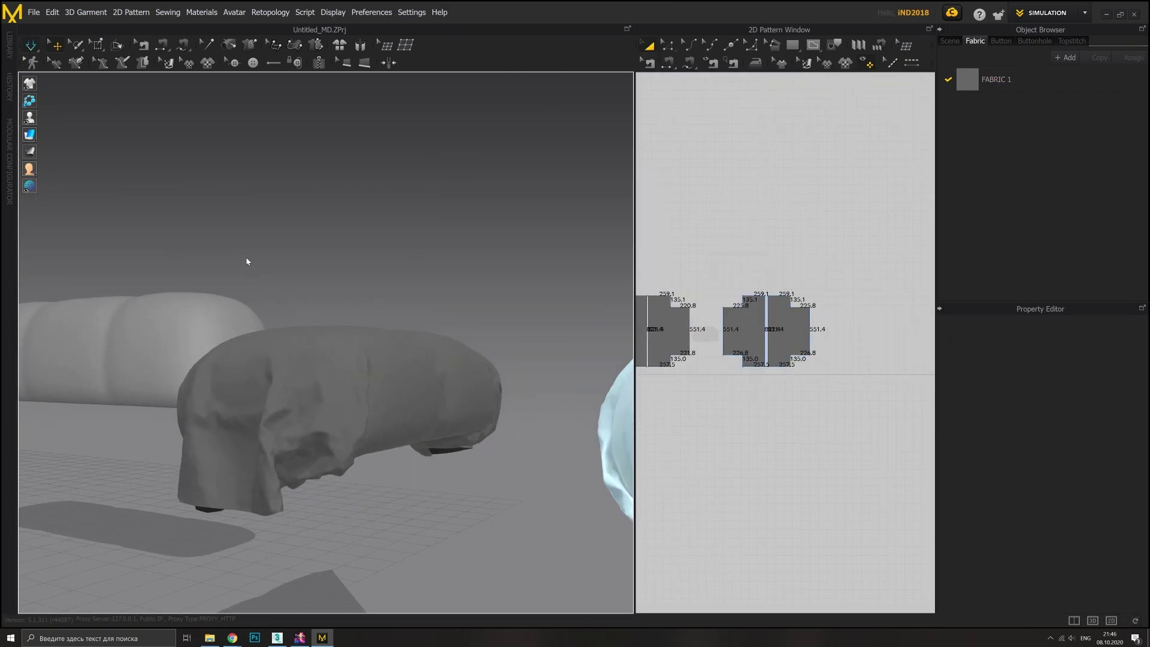
# - Select the cushion's cloth piece and its pattern to view its properties
pyautogui.moveTo(265, 265)
pyautogui.mouseDown(button='right')
pyautogui.moveTo(477, 444)
pyautogui.moveTo(530, 527)
pyautogui.moveTo(450, 502)
pyautogui.moveTo(429, 473)
pyautogui.mouseUp(button='right')
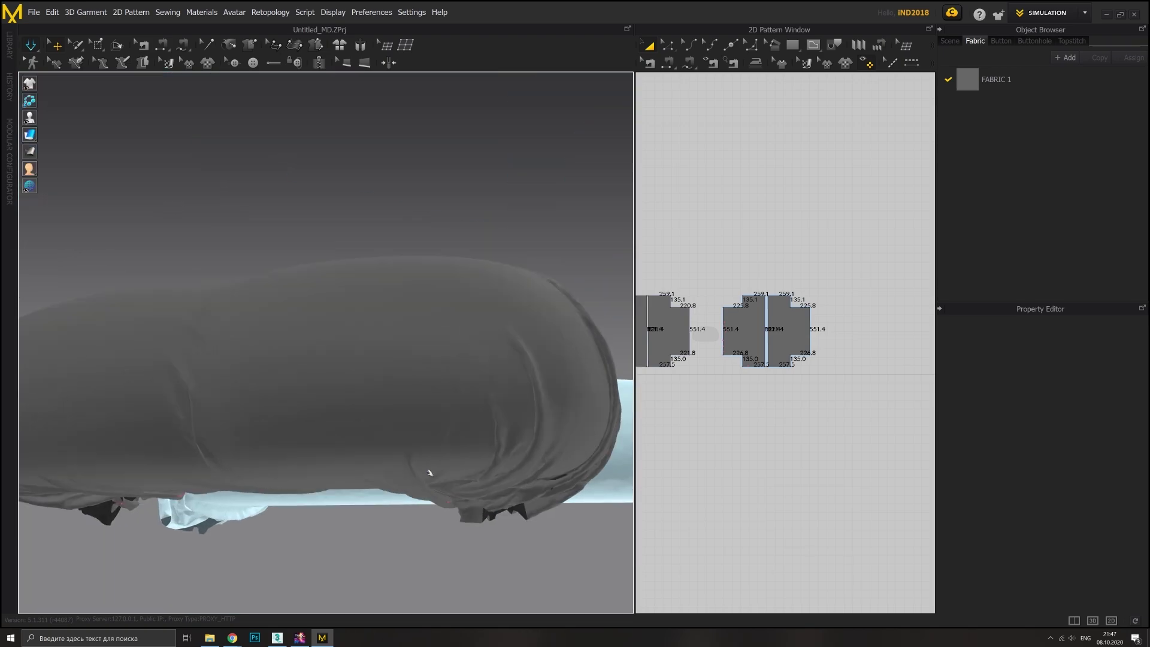
pyautogui.moveTo(543, 513)
pyautogui.mouseDown(button='right')
pyautogui.moveTo(531, 624)
pyautogui.moveTo(431, 434)
pyautogui.mouseUp(button='right')
pyautogui.click(431, 434)
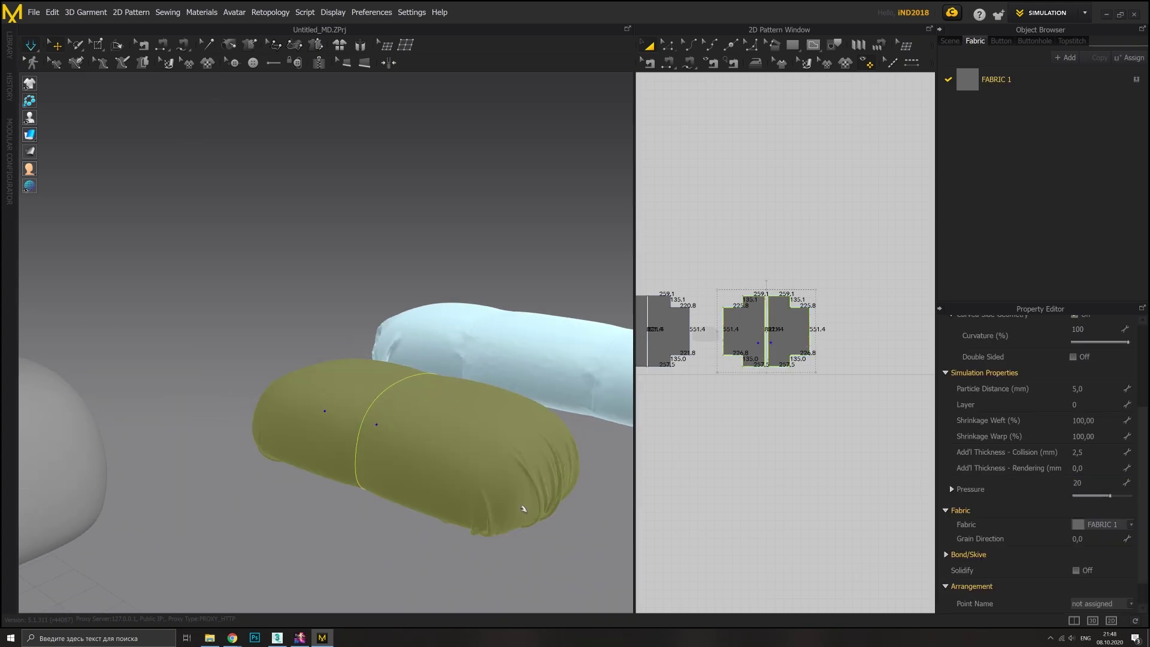
pyautogui.moveTo(326, 392); pyautogui.dragTo(432, 413, button='right')
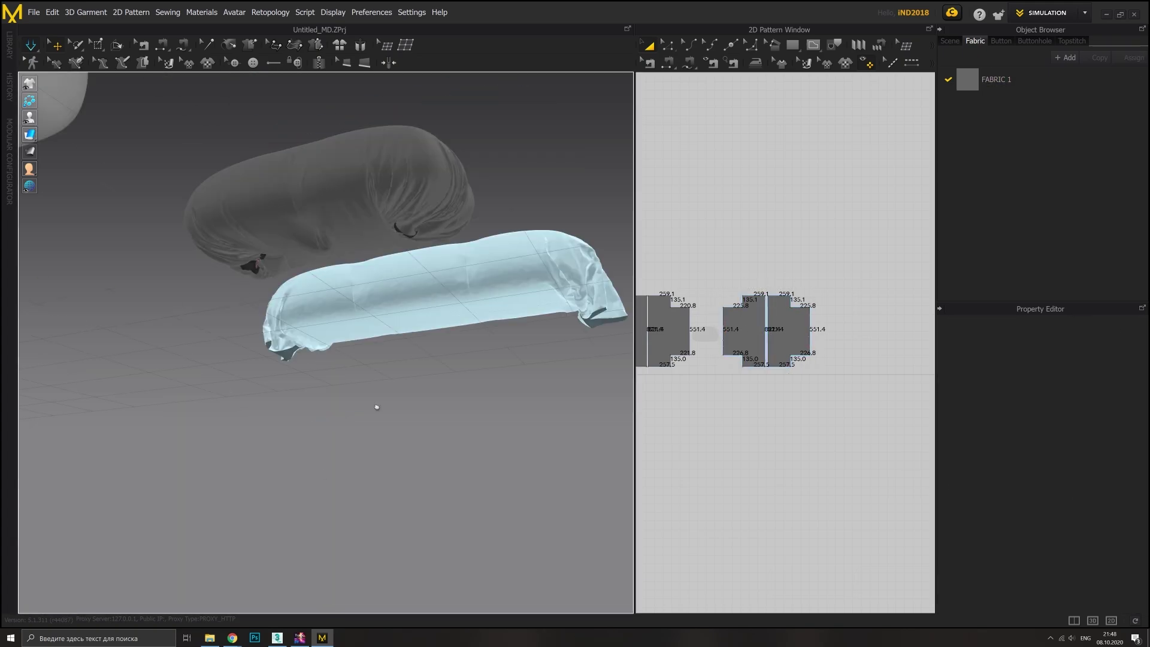
pyautogui.moveTo(560, 381)
pyautogui.mouseDown(button='right')
pyautogui.moveTo(398, 405)
pyautogui.moveTo(324, 384)
pyautogui.moveTo(489, 394)
pyautogui.mouseUp(button='right')
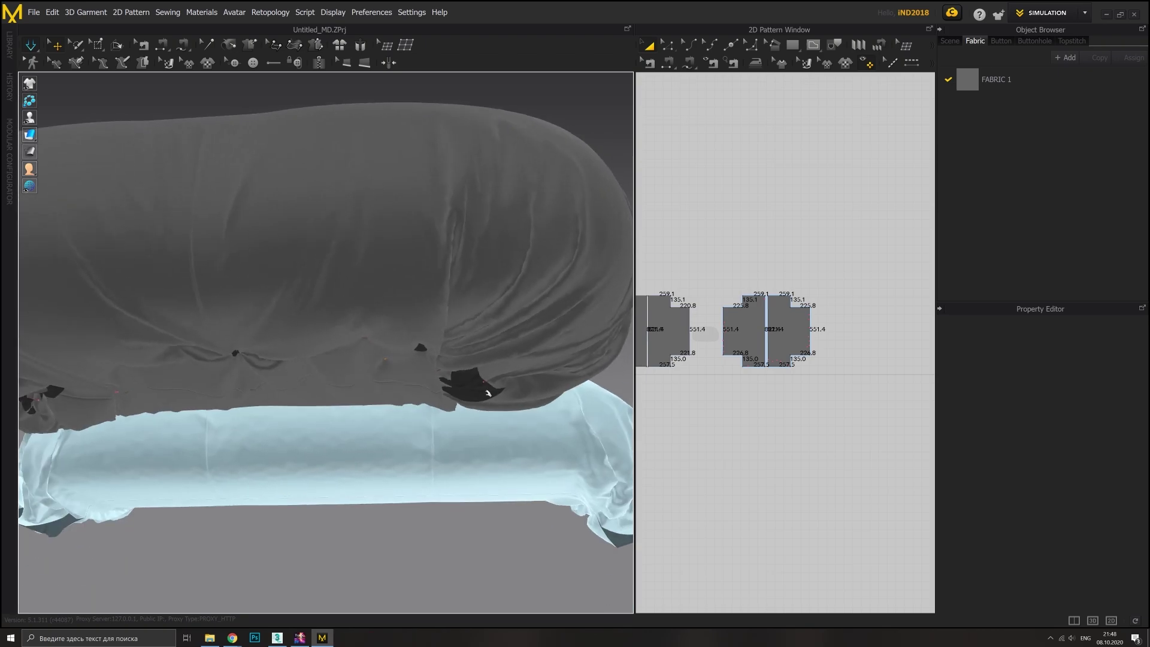
pyautogui.moveTo(460, 355)
pyautogui.mouseDown(button='right')
pyautogui.moveTo(351, 383)
pyautogui.moveTo(322, 280)
pyautogui.moveTo(372, 308)
pyautogui.moveTo(401, 352)
pyautogui.moveTo(517, 383)
pyautogui.moveTo(460, 412)
pyautogui.moveTo(420, 265)
pyautogui.moveTo(303, 467)
pyautogui.moveTo(334, 428)
pyautogui.moveTo(444, 362)
pyautogui.moveTo(388, 412)
pyautogui.moveTo(469, 378)
pyautogui.moveTo(360, 419)
pyautogui.moveTo(233, 391)
pyautogui.moveTo(356, 234)
pyautogui.mouseUp(button='right')
pyautogui.click(322, 280)
# - Select the cushion garment and adjust its fabric properties
pyautogui.click(356, 234)
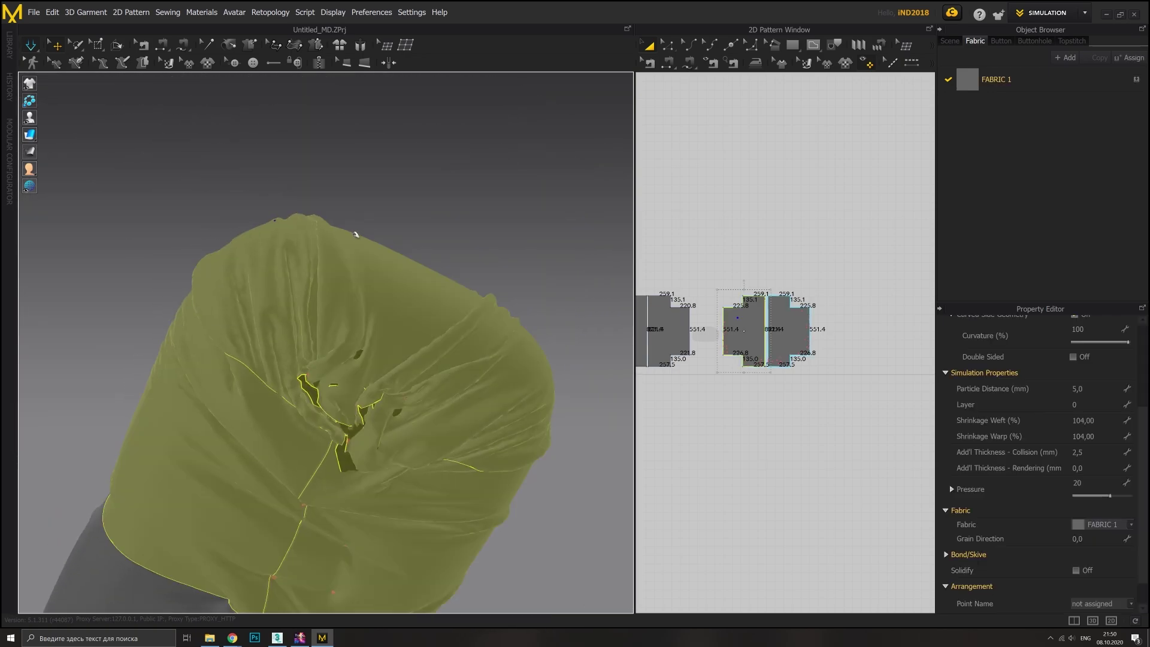
pyautogui.moveTo(517, 275)
pyautogui.mouseDown(button='right')
pyautogui.moveTo(341, 231)
pyautogui.moveTo(268, 349)
pyautogui.moveTo(223, 346)
pyautogui.moveTo(347, 429)
pyautogui.moveTo(623, 287)
pyautogui.mouseUp(button='right')
pyautogui.scroll(3, 268, 349)
pyautogui.scroll(-5, 224, 347)
pyautogui.scroll(5, 347, 428)
pyautogui.scroll(-3, 354, 426)
# - Freeze the grey short cushion and unfreeze the long bolster
pyautogui.rightClick(419, 359)
pyautogui.click(451, 91)
pyautogui.moveTo(451, 91); pyautogui.dragTo(466, 372, button='right')
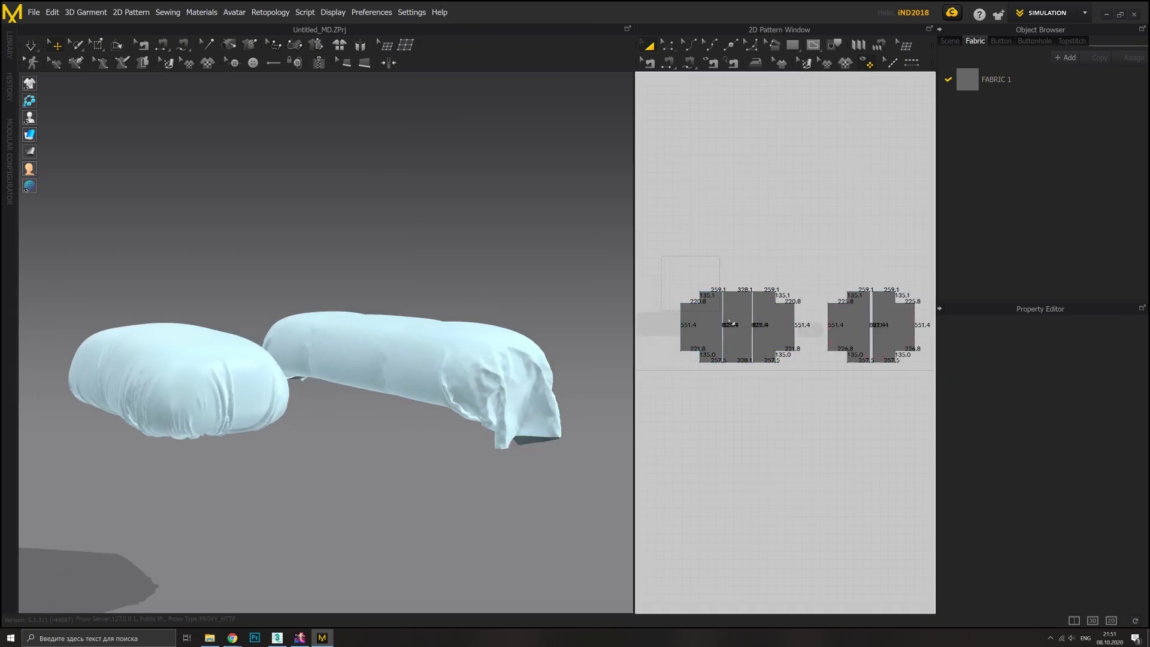
pyautogui.rightClick(467, 371)
pyautogui.click(488, 87)
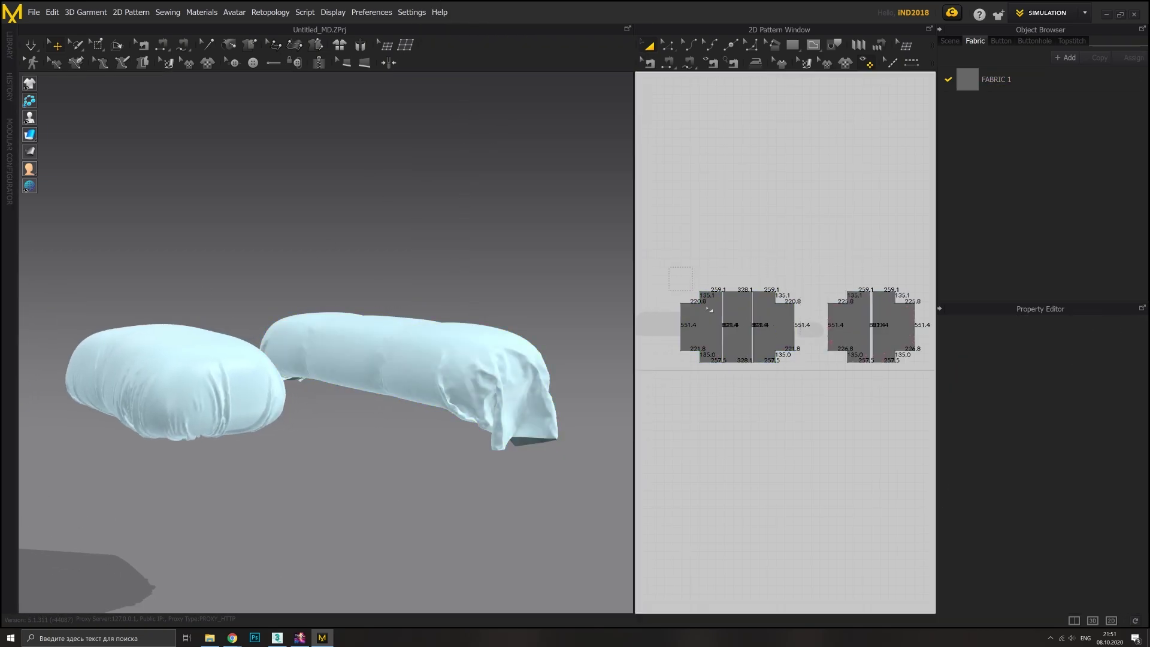
pyautogui.click(511, 95)
pyautogui.moveTo(511, 95)
pyautogui.mouseDown(button='right')
pyautogui.moveTo(356, 287)
pyautogui.moveTo(365, 313)
pyautogui.moveTo(470, 200)
pyautogui.moveTo(387, 236)
pyautogui.mouseUp(button='right')
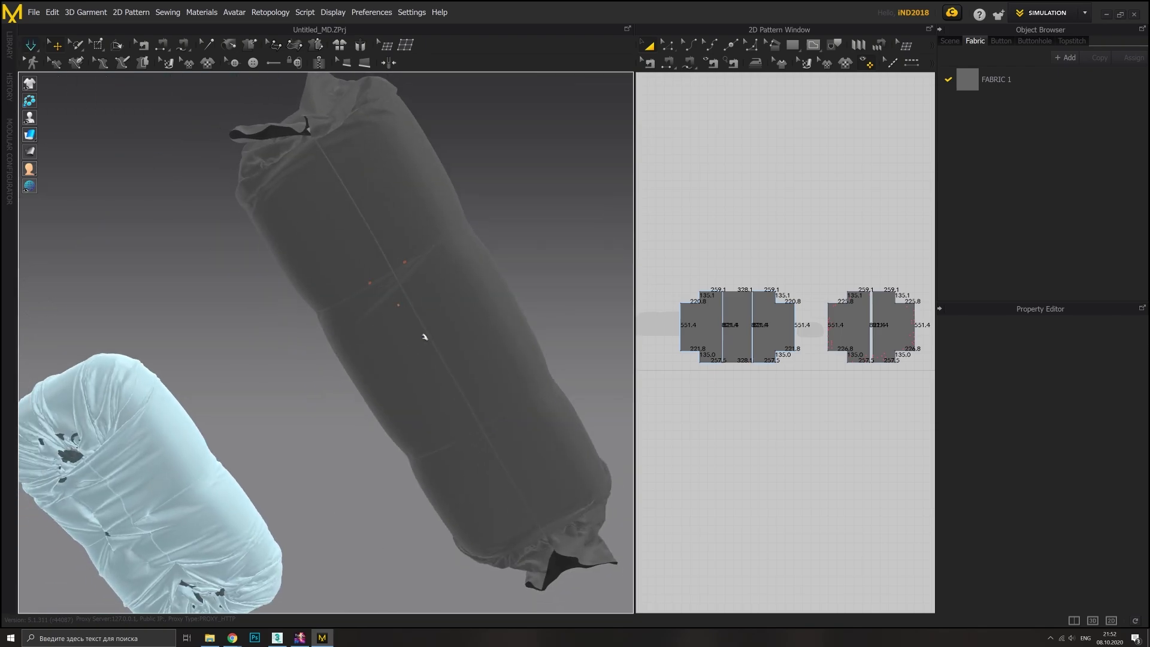
pyautogui.moveTo(551, 545); pyautogui.dragTo(561, 571, button='right')
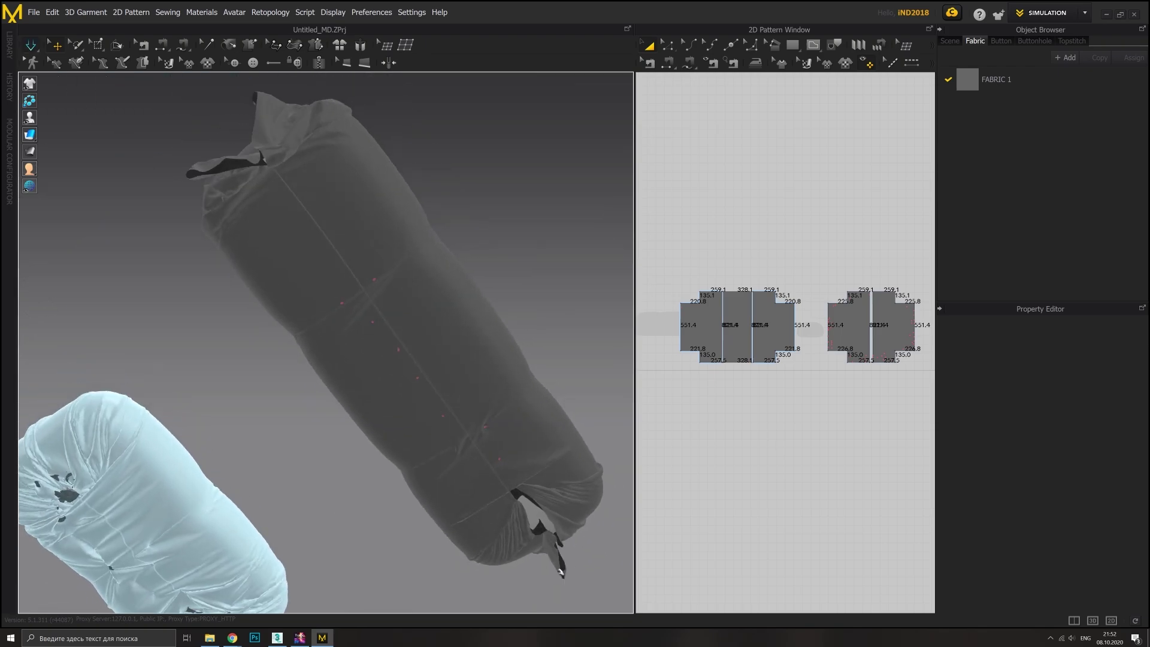
pyautogui.moveTo(564, 522)
pyautogui.mouseDown(button='right')
pyautogui.moveTo(321, 244)
pyautogui.moveTo(321, 257)
pyautogui.moveTo(296, 254)
pyautogui.moveTo(360, 287)
pyautogui.mouseUp(button='right')
# - Pick the long bolster's panels, giving the middle panel 104% weft shrinkage
pyautogui.click(360, 288)
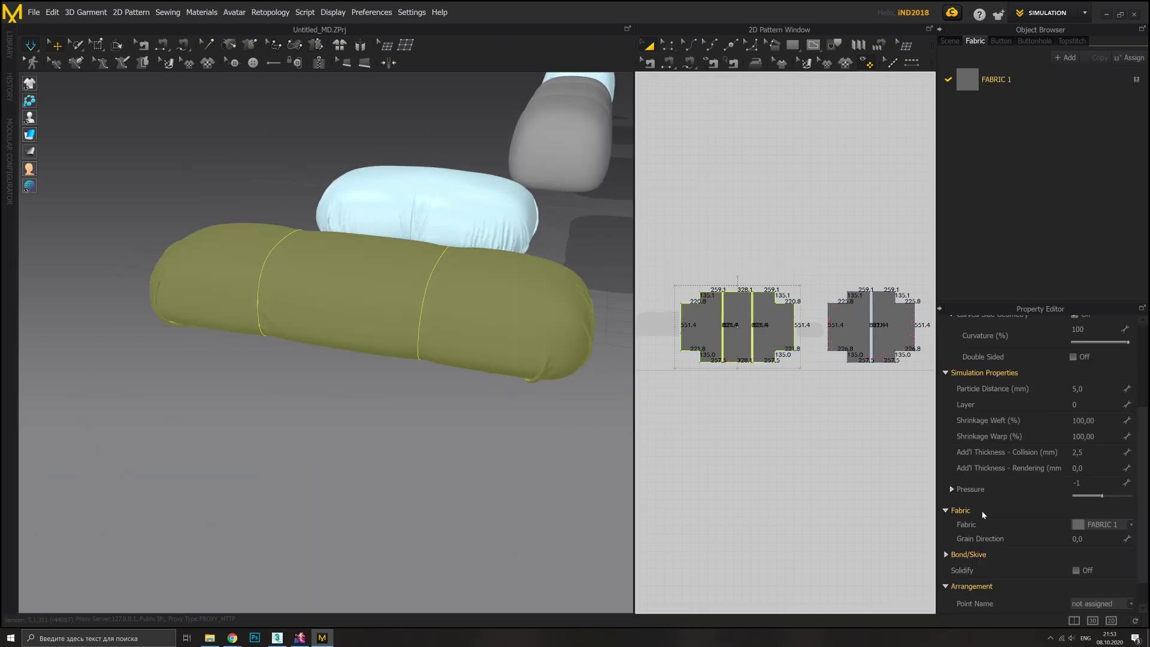
pyautogui.moveTo(570, 354); pyautogui.dragTo(483, 436, button='right')
pyautogui.click(389, 361)
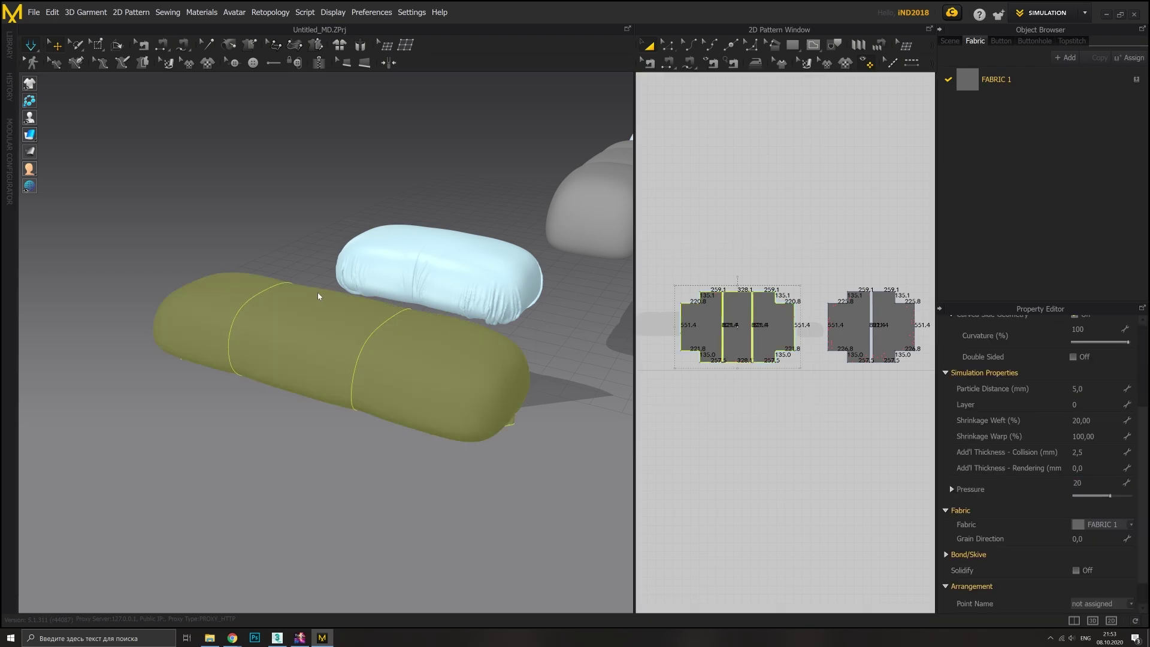
pyautogui.click(342, 333)
pyautogui.click(363, 370)
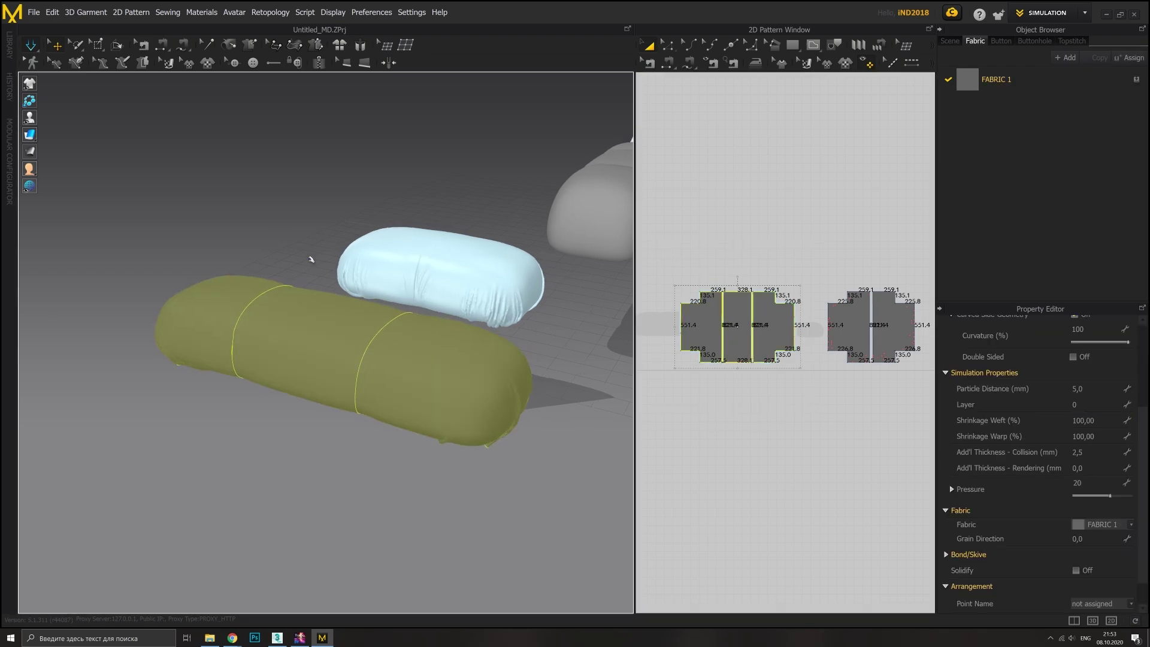
pyautogui.moveTo(475, 436); pyautogui.dragTo(410, 419, button='right')
pyautogui.click(393, 378)
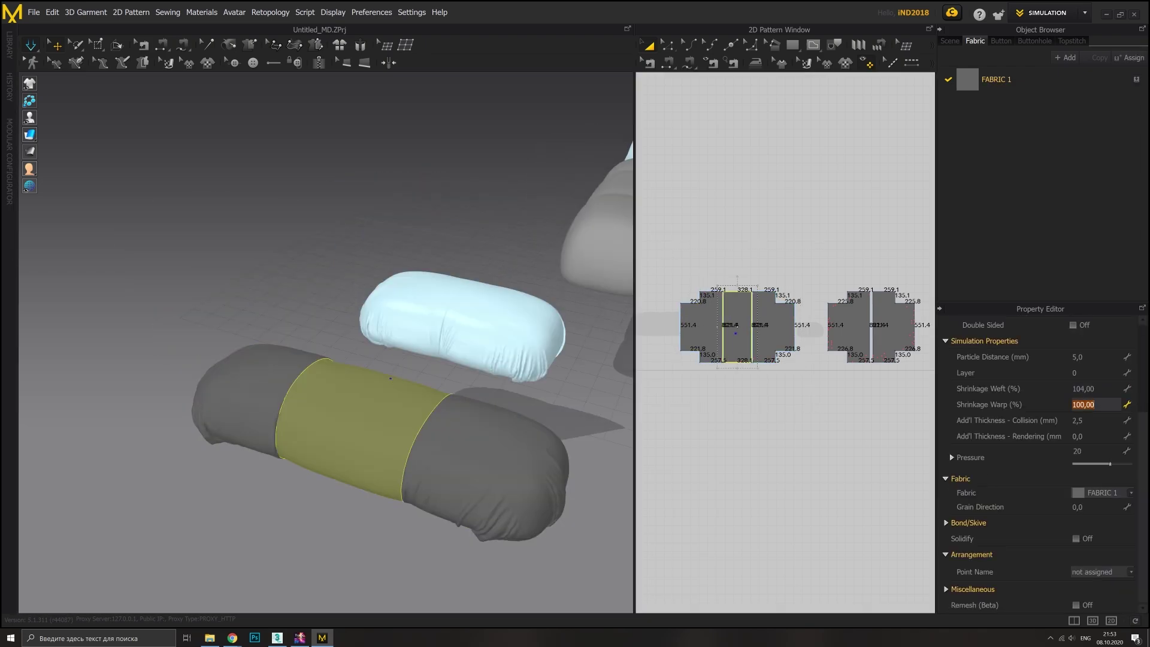
pyautogui.moveTo(390, 379)
pyautogui.mouseDown(button='right')
pyautogui.moveTo(367, 242)
pyautogui.moveTo(347, 265)
pyautogui.moveTo(279, 259)
pyautogui.mouseUp(button='right')
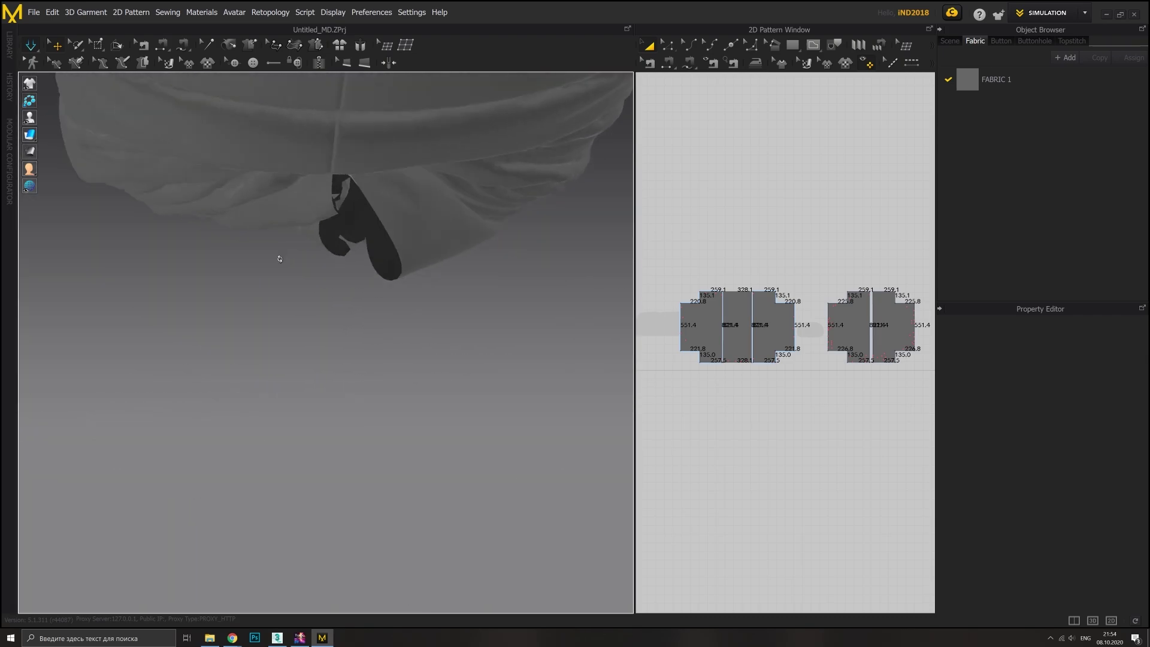
# - Pull and tug the long bolster's fabric to settle its wrinkles
pyautogui.moveTo(452, 122)
pyautogui.mouseDown(button='right')
pyautogui.moveTo(406, 195)
pyautogui.moveTo(275, 236)
pyautogui.moveTo(440, 220)
pyautogui.moveTo(407, 282)
pyautogui.moveTo(429, 236)
pyautogui.mouseUp(button='right')
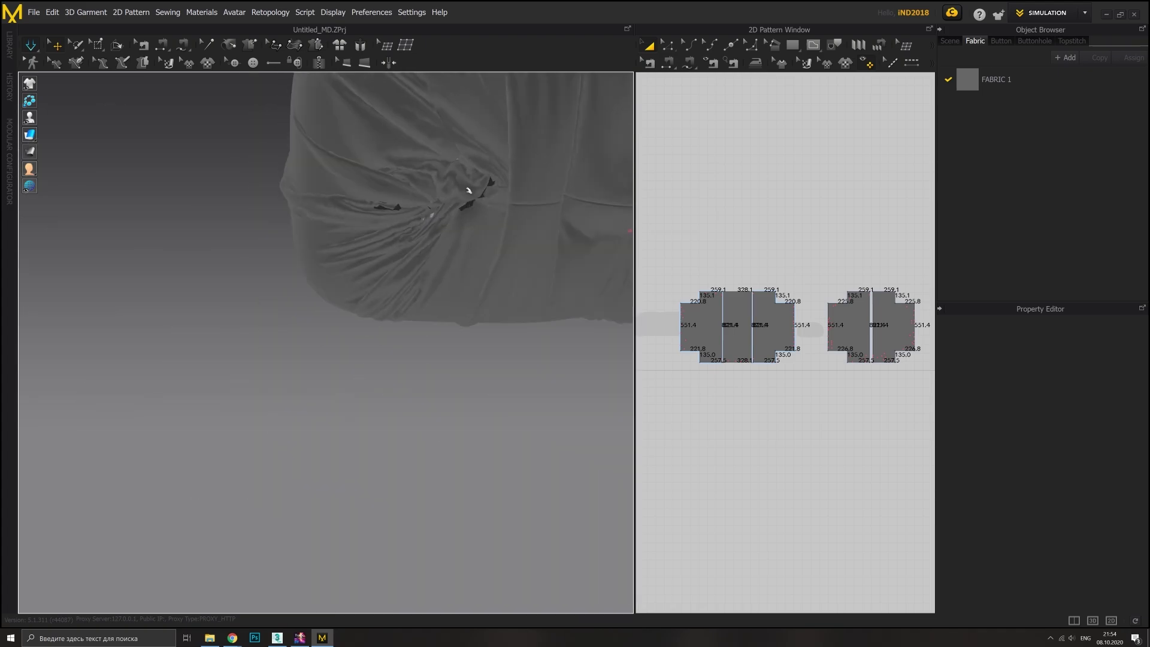
pyautogui.moveTo(469, 191)
pyautogui.mouseDown(button='right')
pyautogui.moveTo(465, 419)
pyautogui.moveTo(441, 388)
pyautogui.moveTo(349, 417)
pyautogui.moveTo(416, 418)
pyautogui.moveTo(361, 450)
pyautogui.moveTo(439, 420)
pyautogui.moveTo(424, 506)
pyautogui.moveTo(398, 300)
pyautogui.moveTo(408, 326)
pyautogui.mouseUp(button='right')
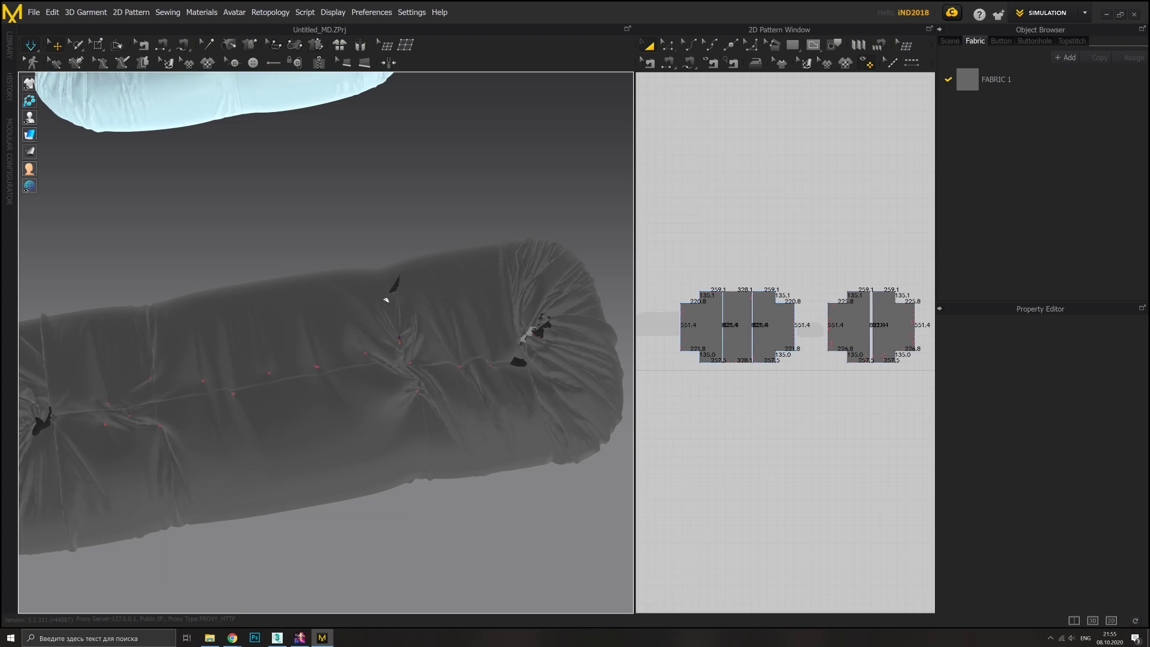
pyautogui.moveTo(388, 280)
pyautogui.mouseDown(button='right')
pyautogui.moveTo(411, 318)
pyautogui.moveTo(397, 341)
pyautogui.moveTo(405, 462)
pyautogui.moveTo(304, 366)
pyautogui.moveTo(557, 482)
pyautogui.moveTo(385, 398)
pyautogui.moveTo(385, 462)
pyautogui.moveTo(399, 468)
pyautogui.moveTo(390, 339)
pyautogui.moveTo(380, 406)
pyautogui.moveTo(376, 344)
pyautogui.moveTo(380, 497)
pyautogui.moveTo(379, 410)
pyautogui.moveTo(356, 423)
pyautogui.mouseUp(button='right')
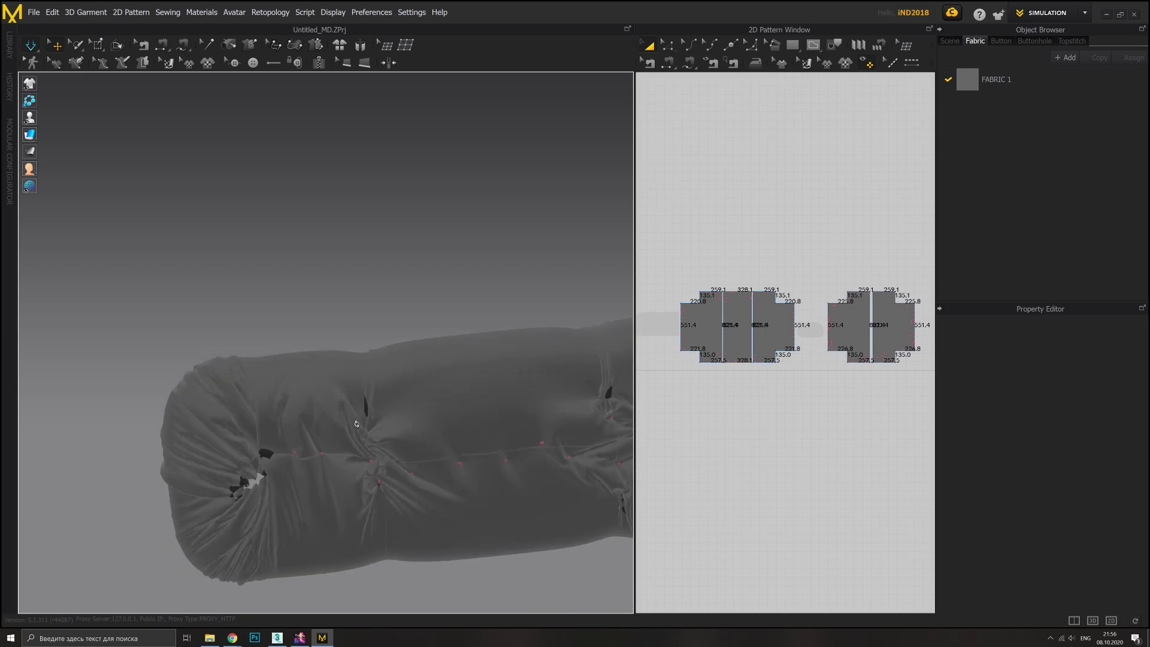
pyautogui.moveTo(254, 428)
pyautogui.mouseDown(button='right')
pyautogui.moveTo(493, 521)
pyautogui.moveTo(362, 515)
pyautogui.mouseUp(button='right')
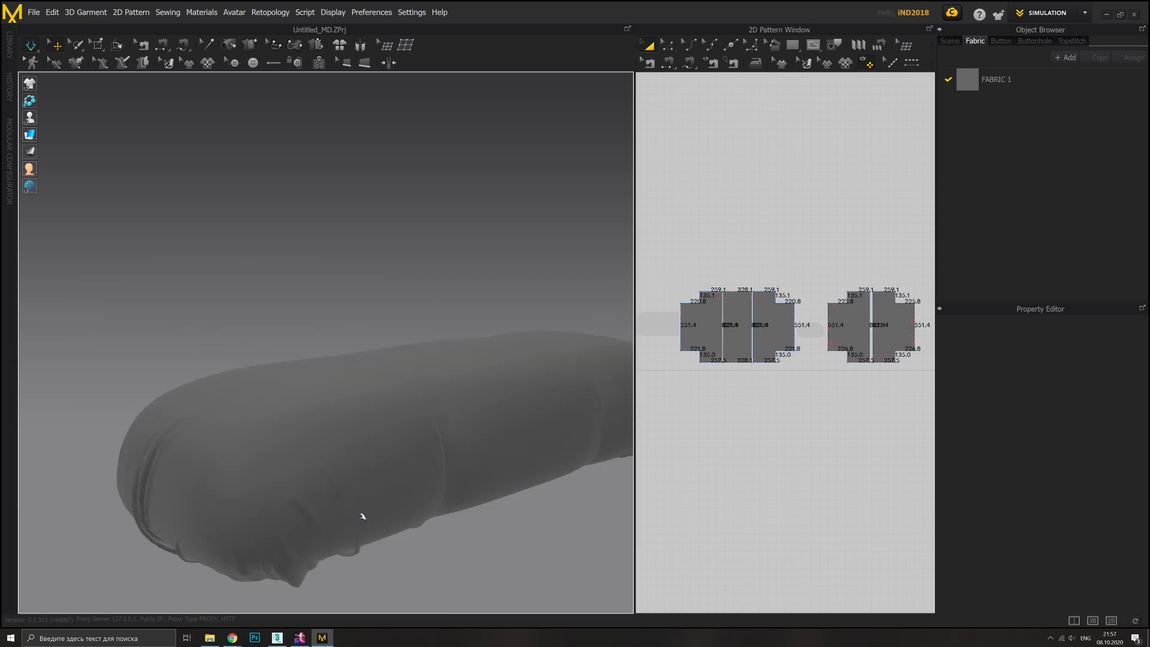
pyautogui.moveTo(348, 491); pyautogui.dragTo(329, 424)
pyautogui.moveTo(329, 424)
pyautogui.mouseDown(button='right')
pyautogui.moveTo(269, 399)
pyautogui.moveTo(265, 377)
pyautogui.moveTo(296, 533)
pyautogui.moveTo(378, 539)
pyautogui.moveTo(293, 542)
pyautogui.moveTo(396, 442)
pyautogui.mouseUp(button='right')
pyautogui.click(326, 326)
# - Zoom out to check the smooth bolster beside the frozen light-blue cushion
pyautogui.scroll(3, 396, 441)
pyautogui.scroll(3, 387, 375)
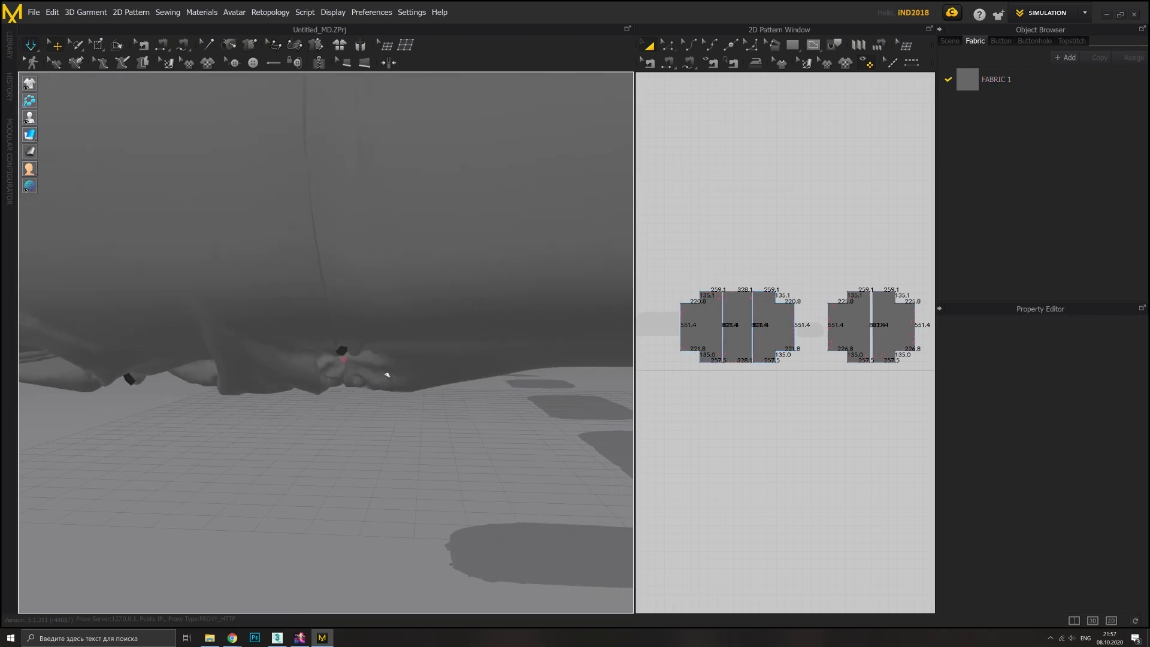
pyautogui.scroll(-5, 303, 340)
pyautogui.moveTo(303, 340)
pyautogui.mouseDown(button='right')
pyautogui.moveTo(444, 375)
pyautogui.moveTo(360, 300)
pyautogui.mouseUp(button='right')
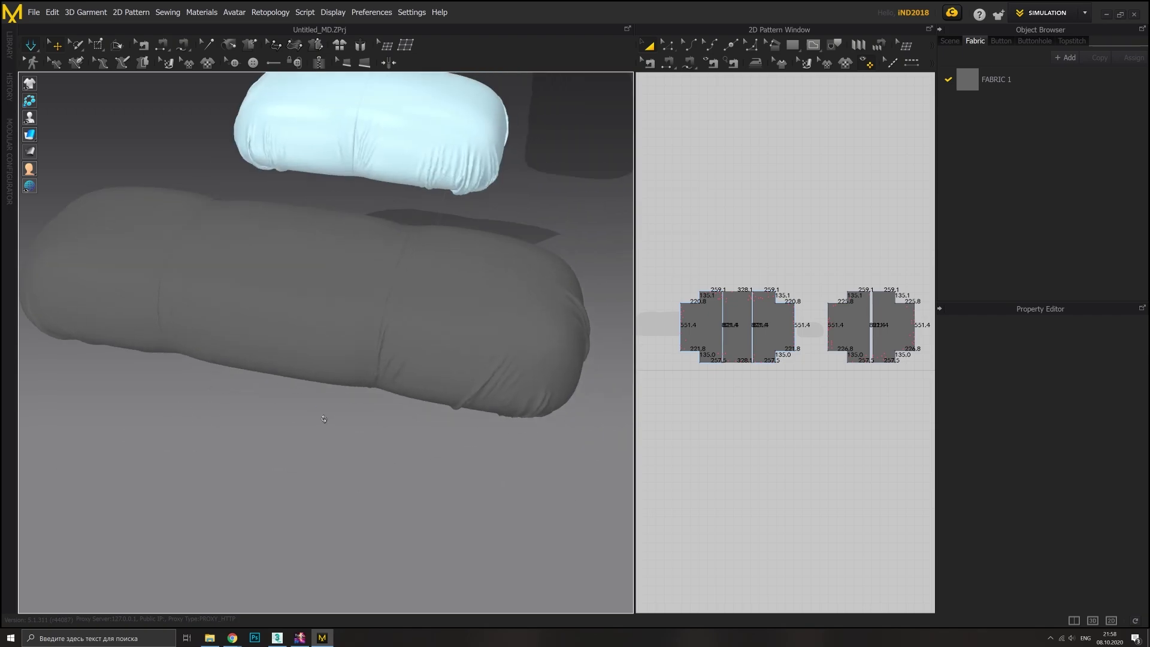
pyautogui.click(287, 287)
pyautogui.click(380, 465)
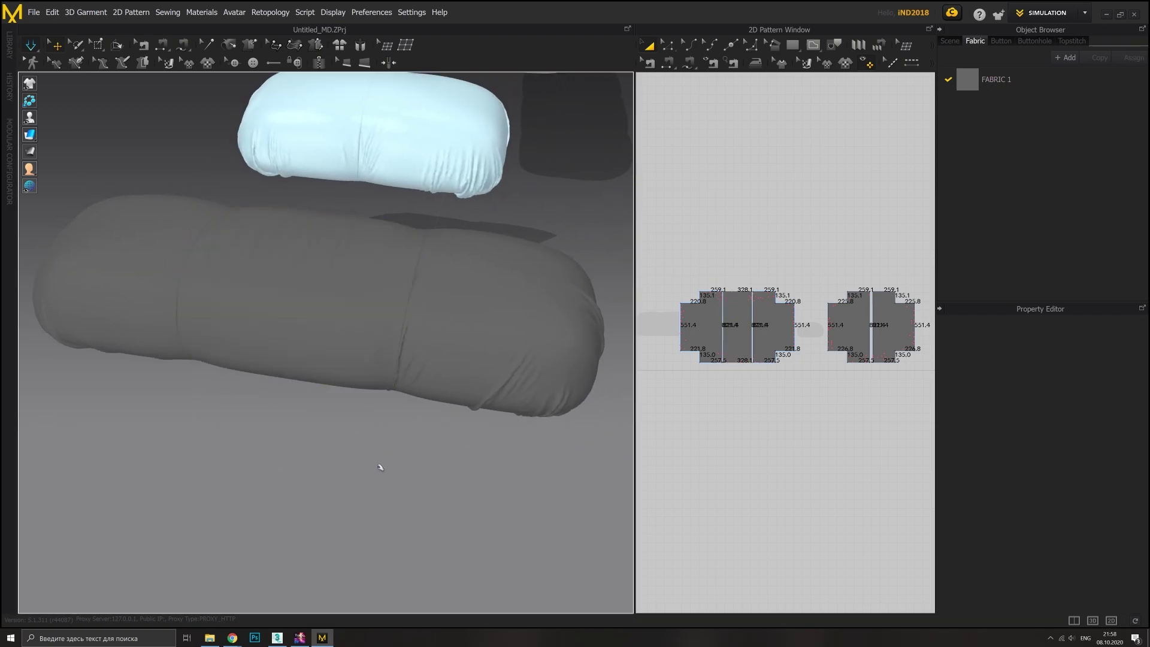
pyautogui.moveTo(380, 465)
pyautogui.mouseDown(button='right')
pyautogui.moveTo(423, 462)
pyautogui.moveTo(363, 343)
pyautogui.mouseUp(button='right')
pyautogui.scroll(-3, 380, 385)
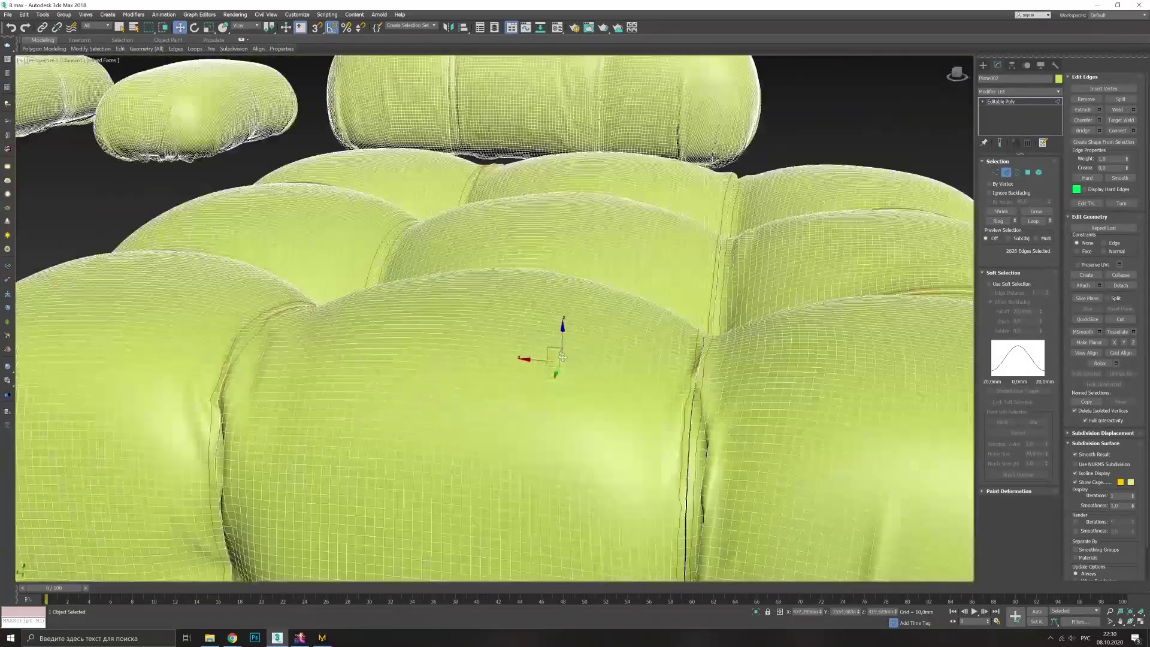
# - Switch to Polygon level (4) and select every polygon of the cushion mesh
pyautogui.press('4')
pyautogui.hotkey('ctrl', 'a')
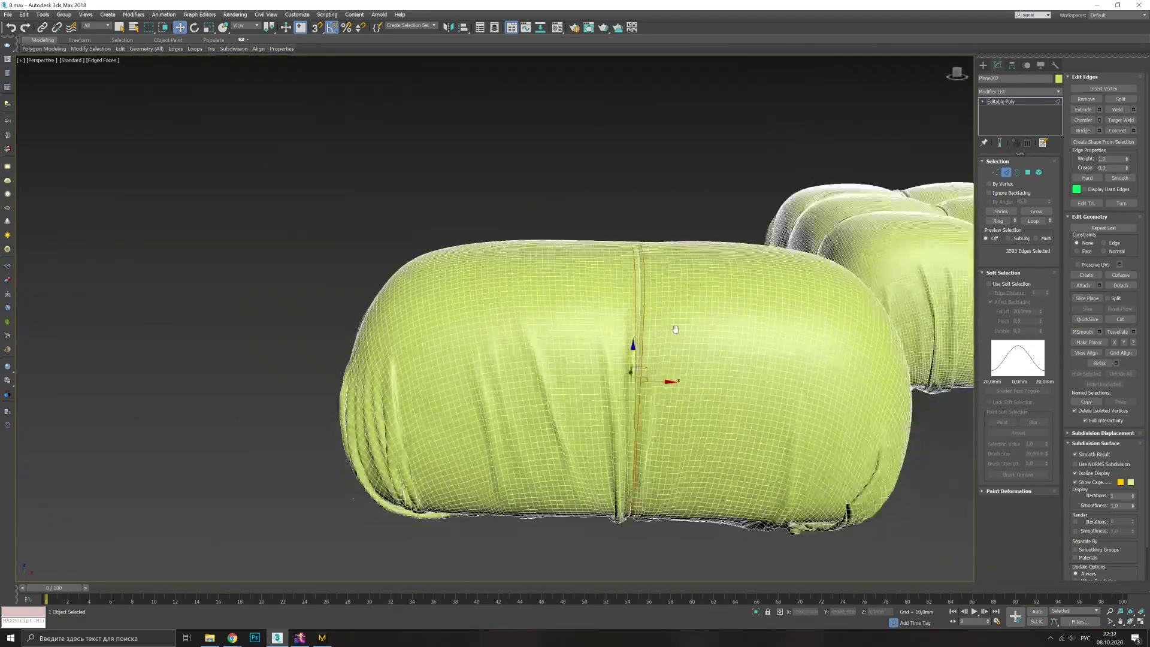
pyautogui.press('4')
pyautogui.hotkey('ctrl', 'a')
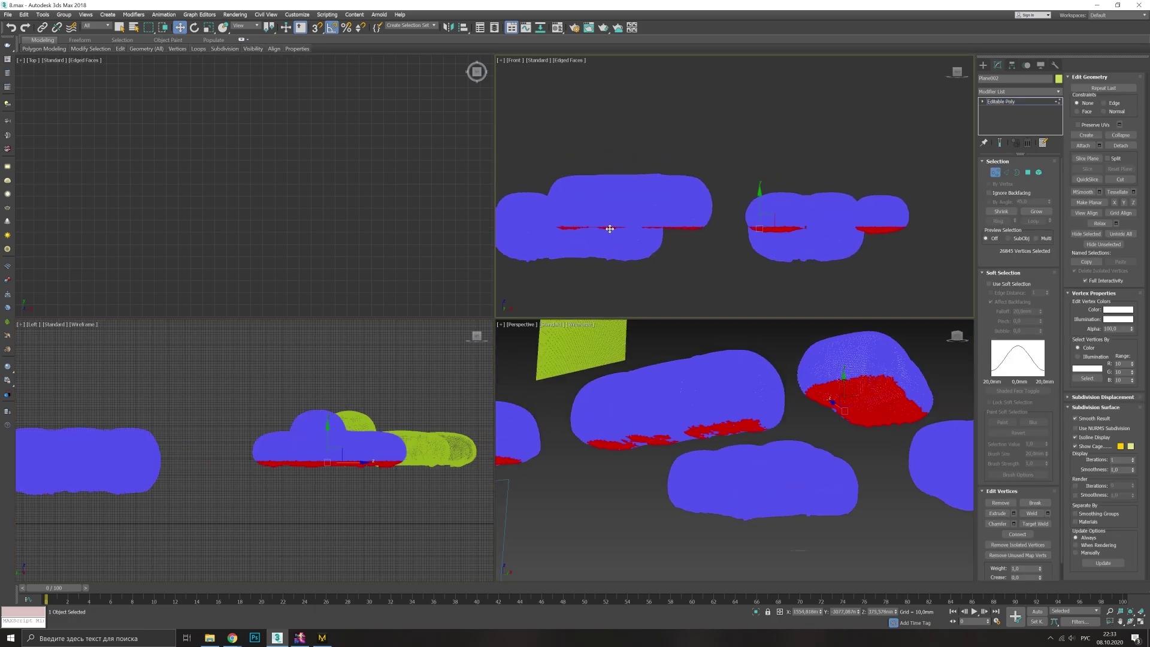
# - Widen soft-selection falloff to about 68 mm, adjust bottom vertices, then return to object level
pyautogui.moveTo(610, 228); pyautogui.dragTo(630, 245, button='middle')
pyautogui.press('F4')
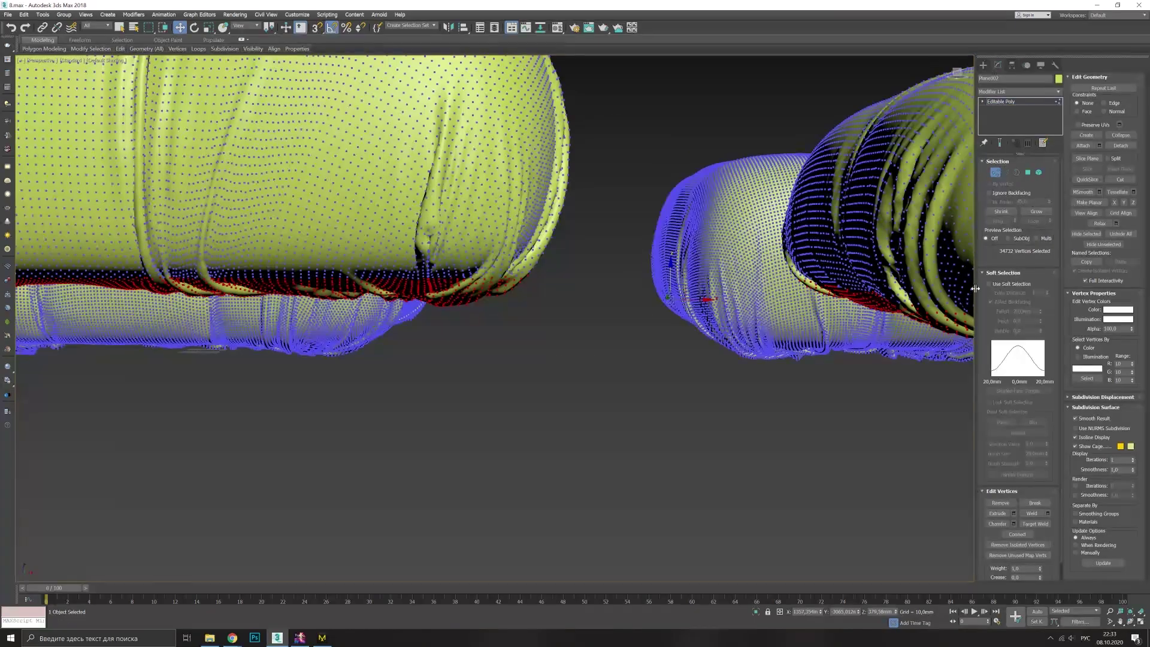
pyautogui.moveTo(1041, 313); pyautogui.dragTo(464, 303)
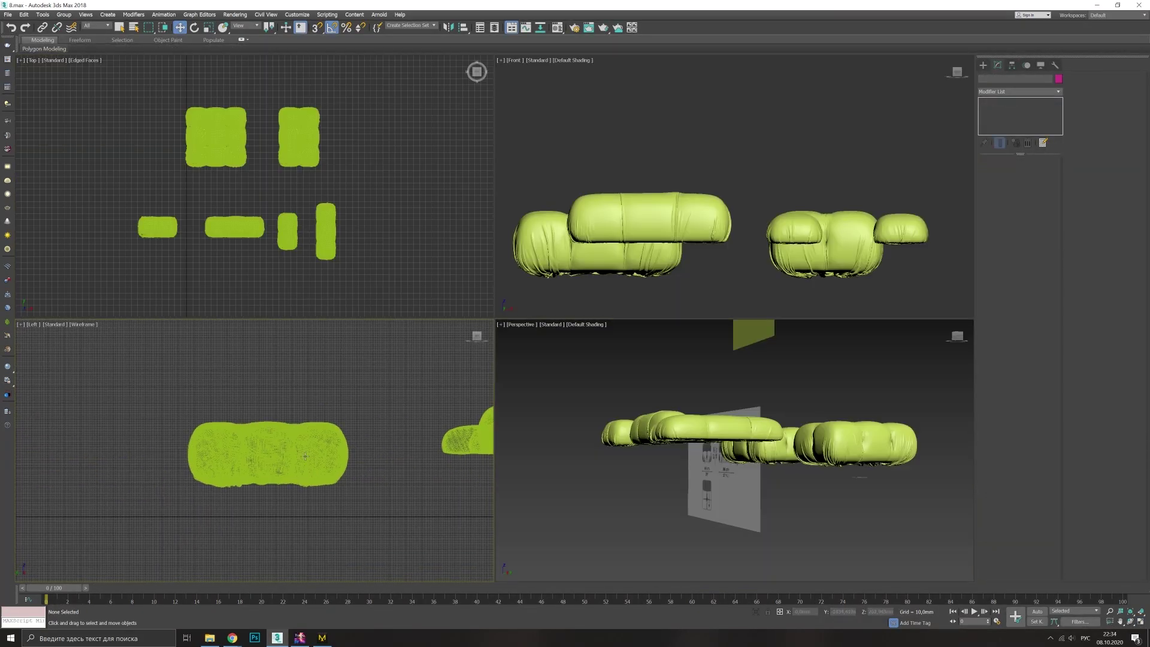
pyautogui.moveTo(128, 508); pyautogui.dragTo(387, 485)
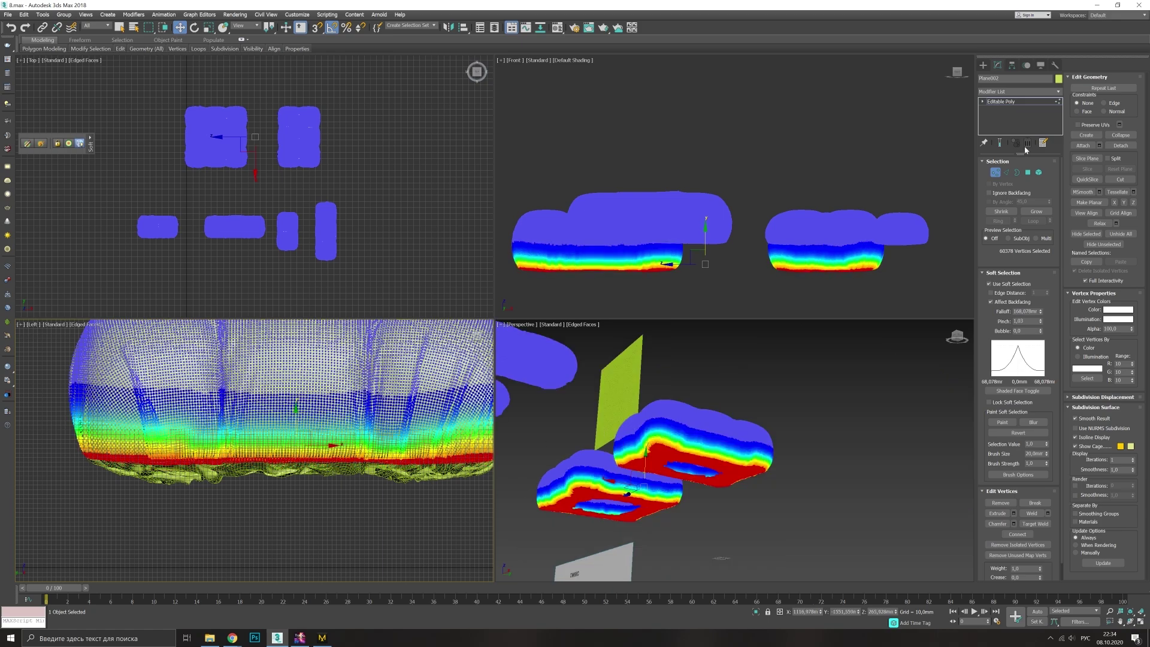
pyautogui.press('1')
pyautogui.keyDown('alt'); pyautogui.moveTo(713, 494); pyautogui.dragTo(623, 456, button='middle'); pyautogui.keyUp('alt')
# - Maximize the perspective view and try selecting individual cushion elements
pyautogui.press('F4')
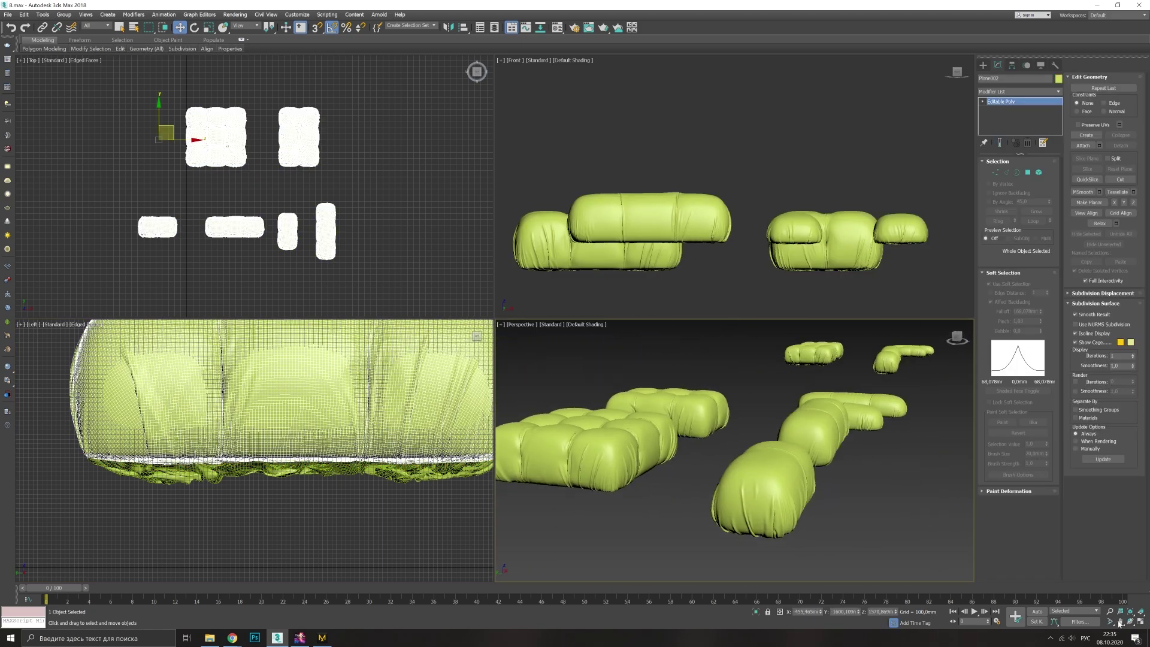
pyautogui.hotkey('alt', 'w')
pyautogui.press('5')
pyautogui.click(383, 203)
pyautogui.click(569, 159)
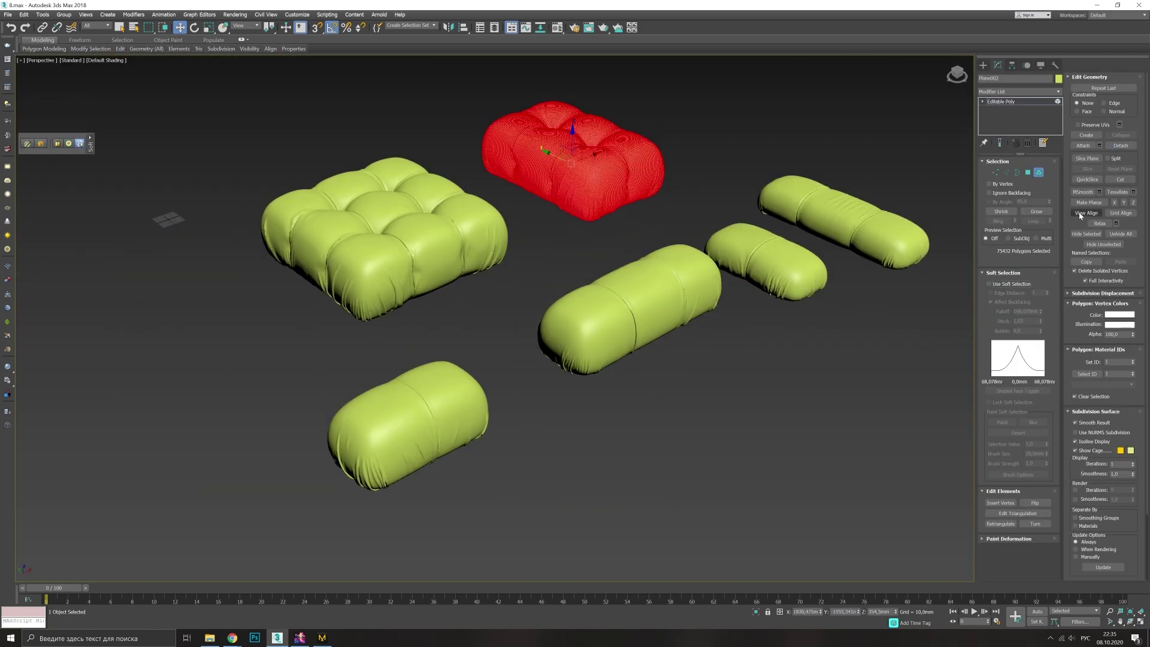
pyautogui.press('5')
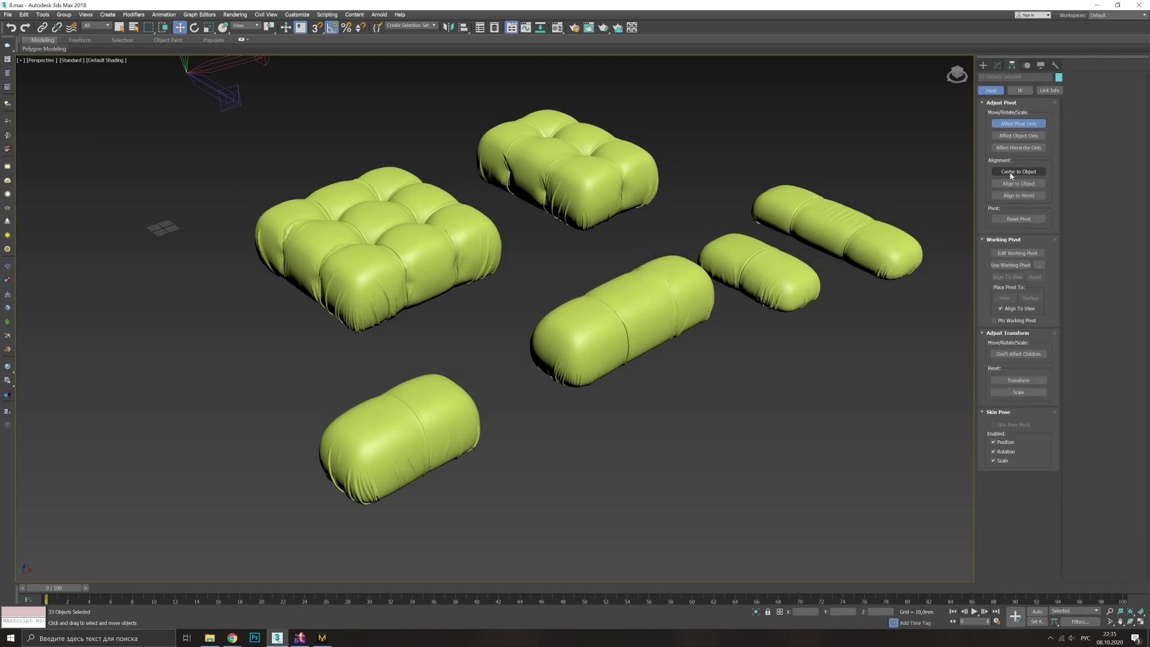
pyautogui.scroll(-5, 591, 285)
pyautogui.scroll(-5, 581, 310)
pyautogui.scroll(2, 599, 302)
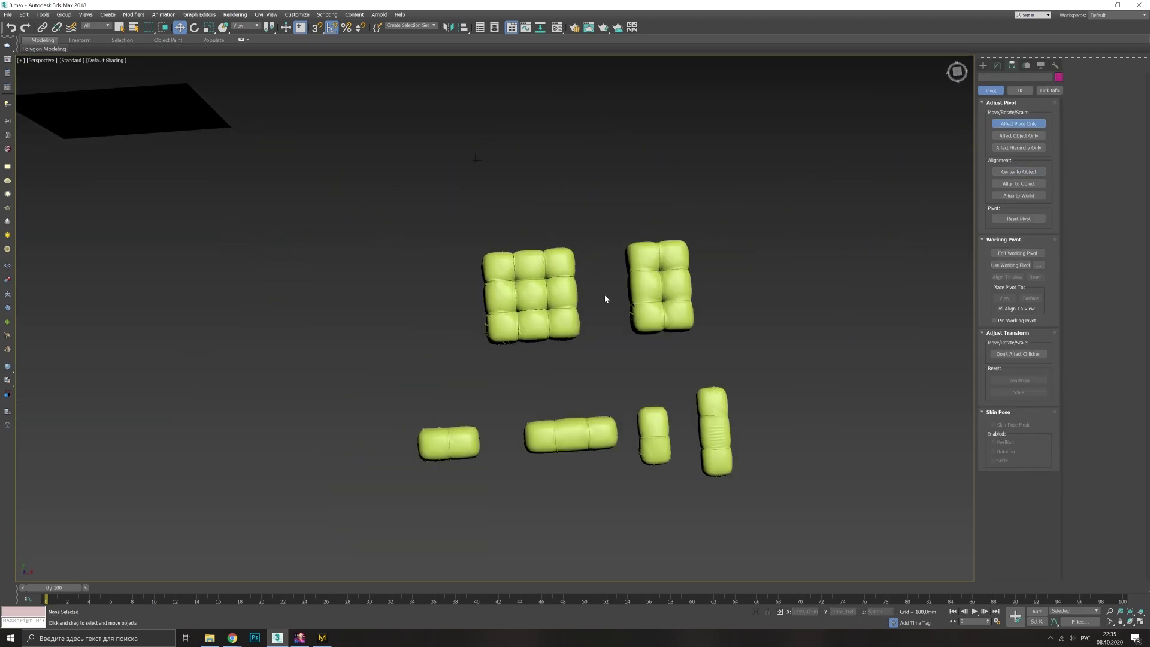
# - Clone the right-hand cushion by moving a copy to the left
pyautogui.click(647, 284)
pyautogui.scroll(4, 647, 287)
pyautogui.keyDown('shift'); pyautogui.moveTo(654, 292); pyautogui.dragTo(413, 318); pyautogui.keyUp('shift')
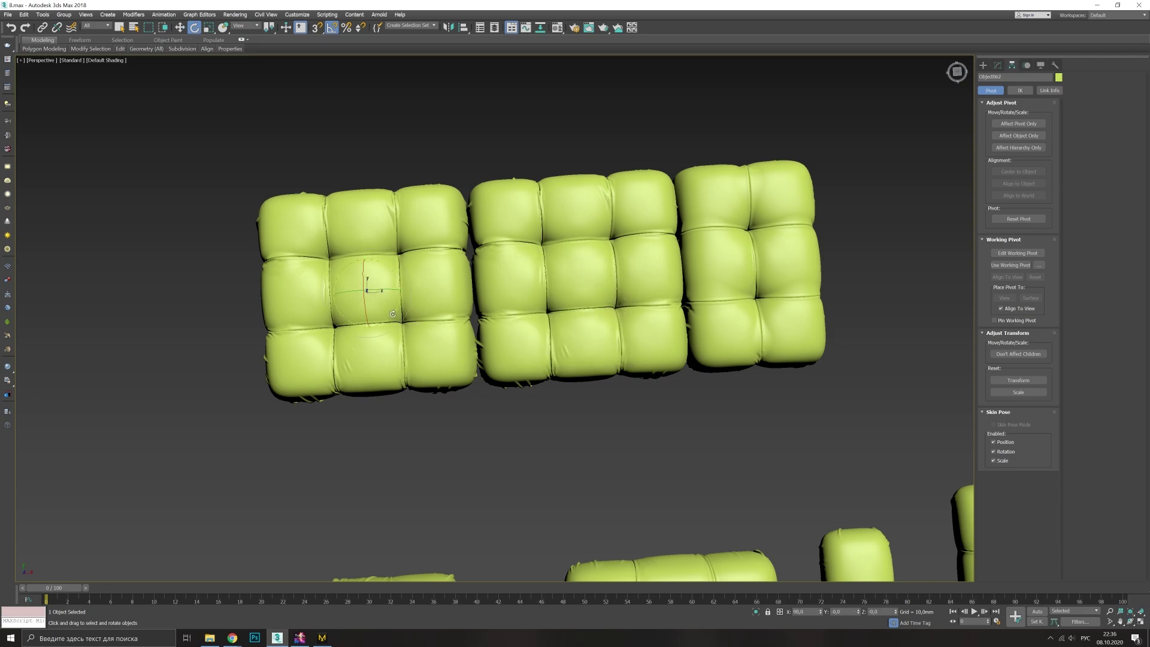
pyautogui.moveTo(392, 314)
pyautogui.keyDown('alt'); pyautogui.mouseDown(button='middle')
pyautogui.moveTo(415, 300)
pyautogui.moveTo(540, 335)
pyautogui.mouseUp(button='middle'); pyautogui.keyUp('alt')
pyautogui.scroll(-3, 539, 336)
# - Select the big cushions and rotate the right cushion upright
pyautogui.press('w')
pyautogui.click(649, 445)
pyautogui.moveTo(822, 408); pyautogui.dragTo(809, 462, button='middle')
pyautogui.hotkey('ctrl', 'z')
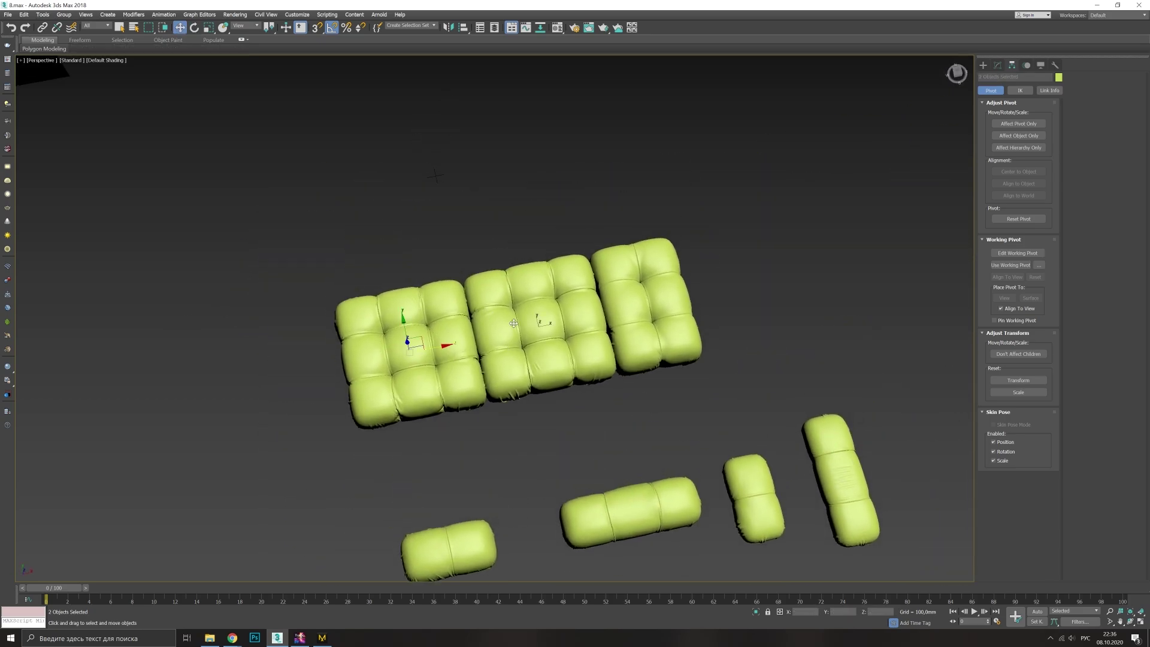
pyautogui.press('e')
pyautogui.moveTo(782, 273); pyautogui.dragTo(765, 316)
pyautogui.moveTo(605, 423)
pyautogui.keyDown('alt'); pyautogui.mouseDown(button='middle')
pyautogui.moveTo(558, 360)
pyautogui.moveTo(525, 277)
pyautogui.mouseUp(button='middle'); pyautogui.keyUp('alt')
pyautogui.scroll(4, 557, 359)
# - Position the big cushion and top bolster onto the seat cushions
pyautogui.press('w')
pyautogui.click(561, 344)
pyautogui.scroll(-5, 560, 344)
pyautogui.click(630, 391)
pyautogui.keyDown('alt'); pyautogui.moveTo(728, 359); pyautogui.dragTo(751, 362, button='middle'); pyautogui.keyUp('alt')
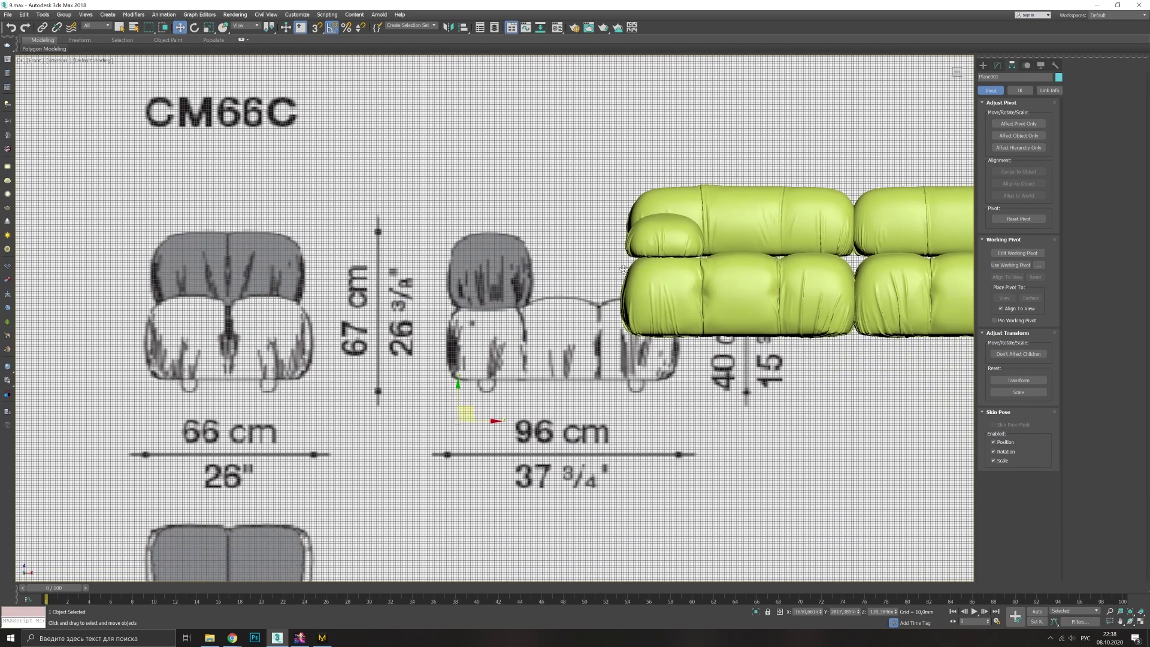
# - Select all sofa pieces with edged faces off, then pick the small sphere foot
pyautogui.scroll(3, 623, 269)
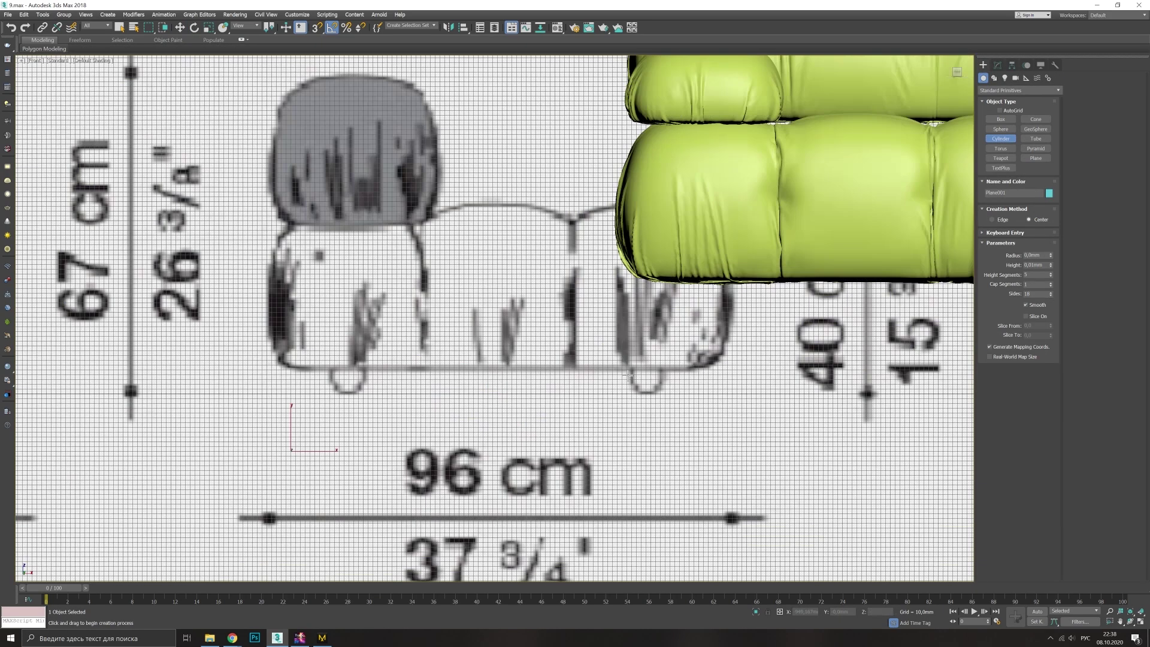
pyautogui.scroll(3, 623, 270)
pyautogui.scroll(-5, 674, 390)
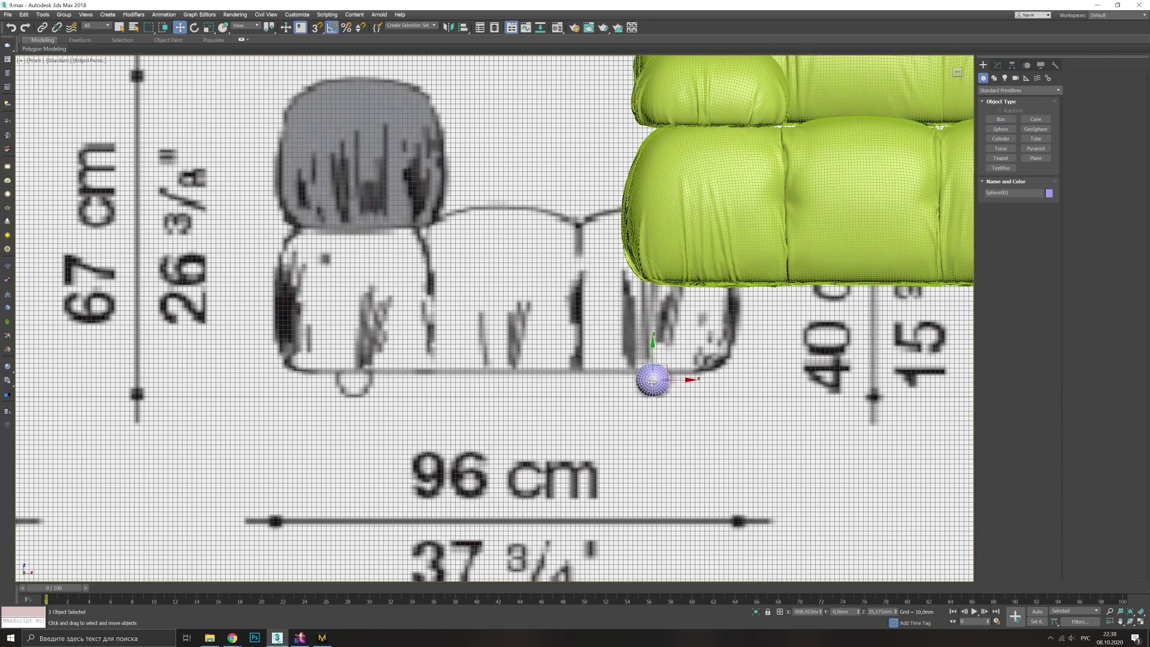
pyautogui.rightClick(745, 383)
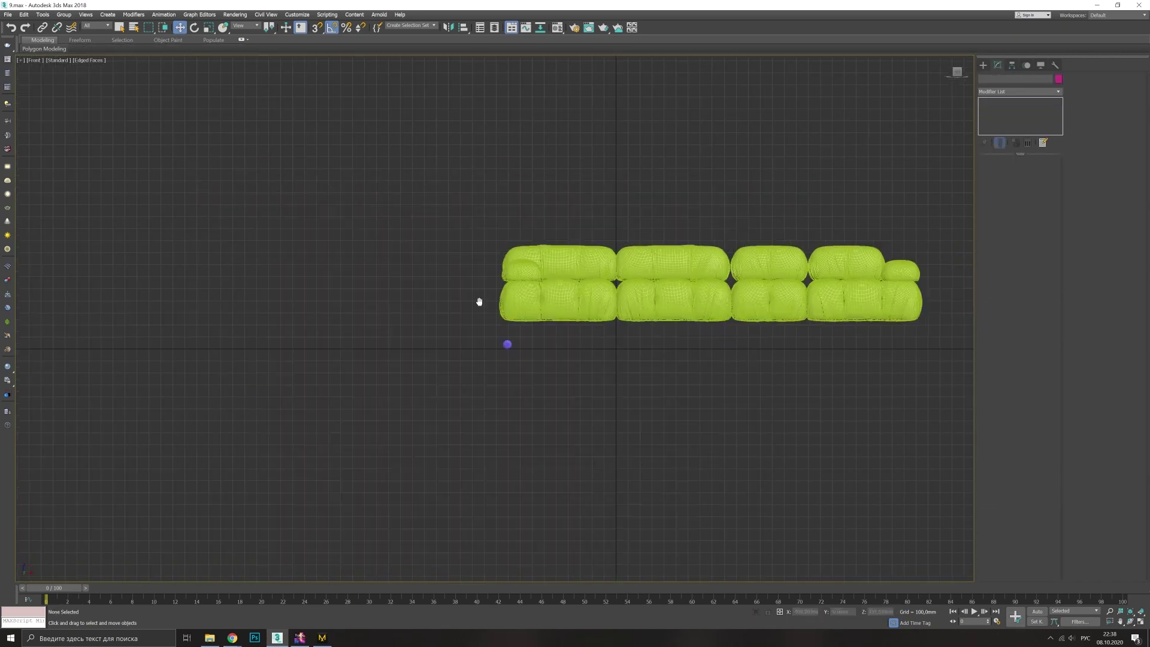
pyautogui.hotkey('ctrl', 'a')
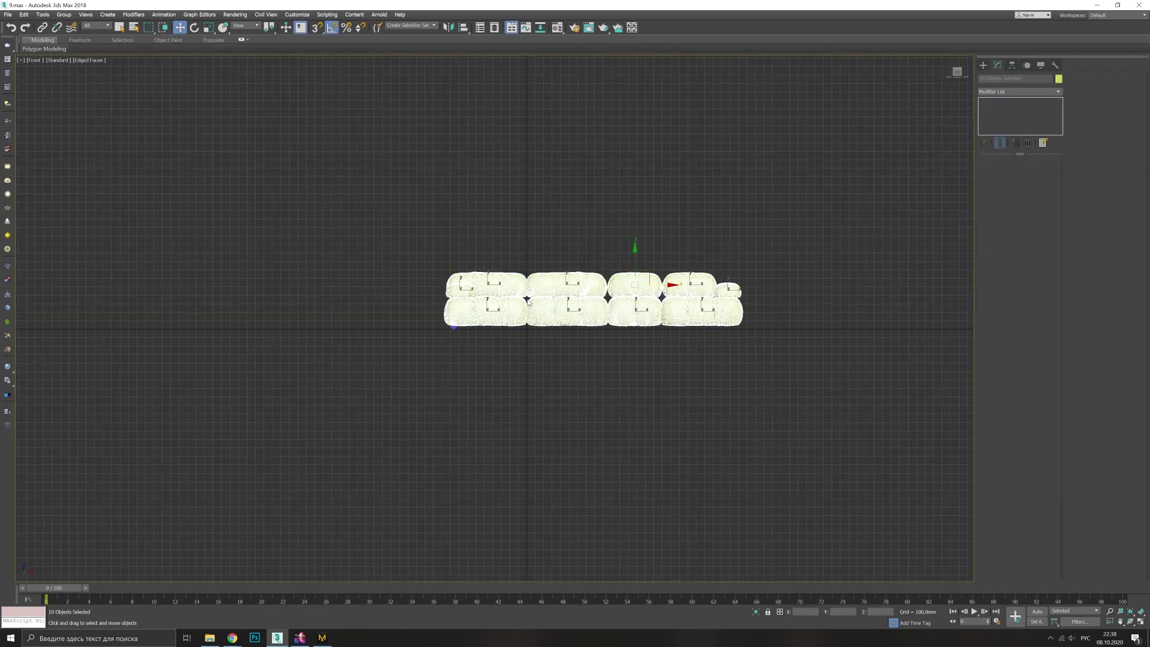
pyautogui.scroll(4, 528, 301)
pyautogui.press('F4')
pyautogui.click(319, 377)
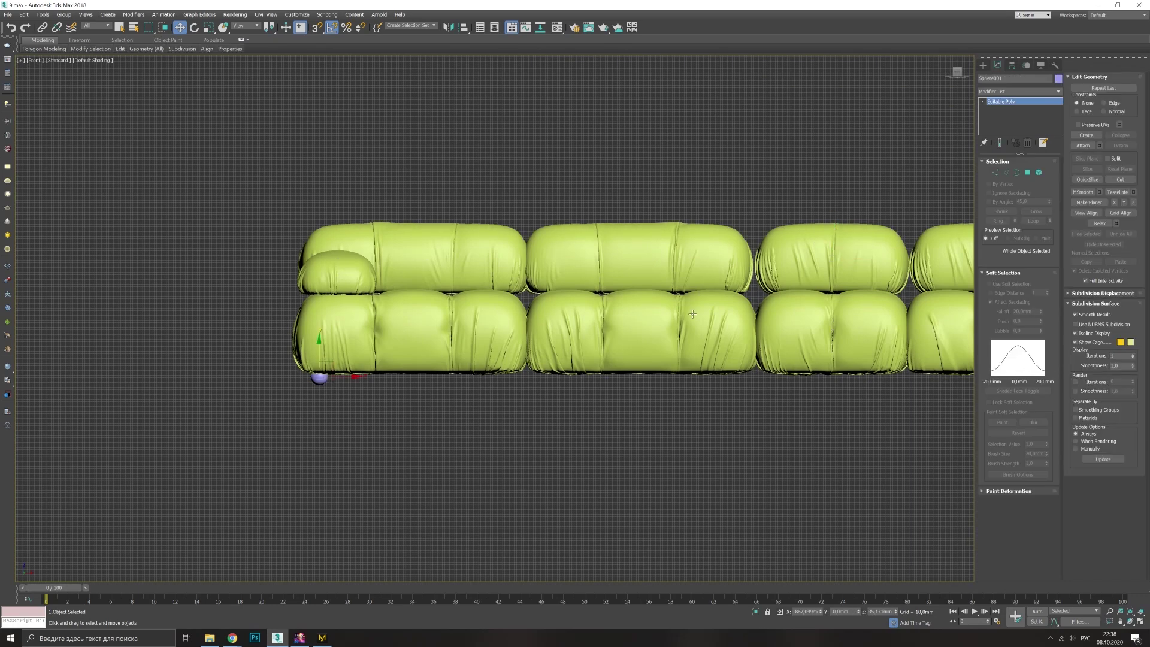
# - Clone the sphere foot beneath each remaining sofa module in the Front view
pyautogui.click(1134, 623)
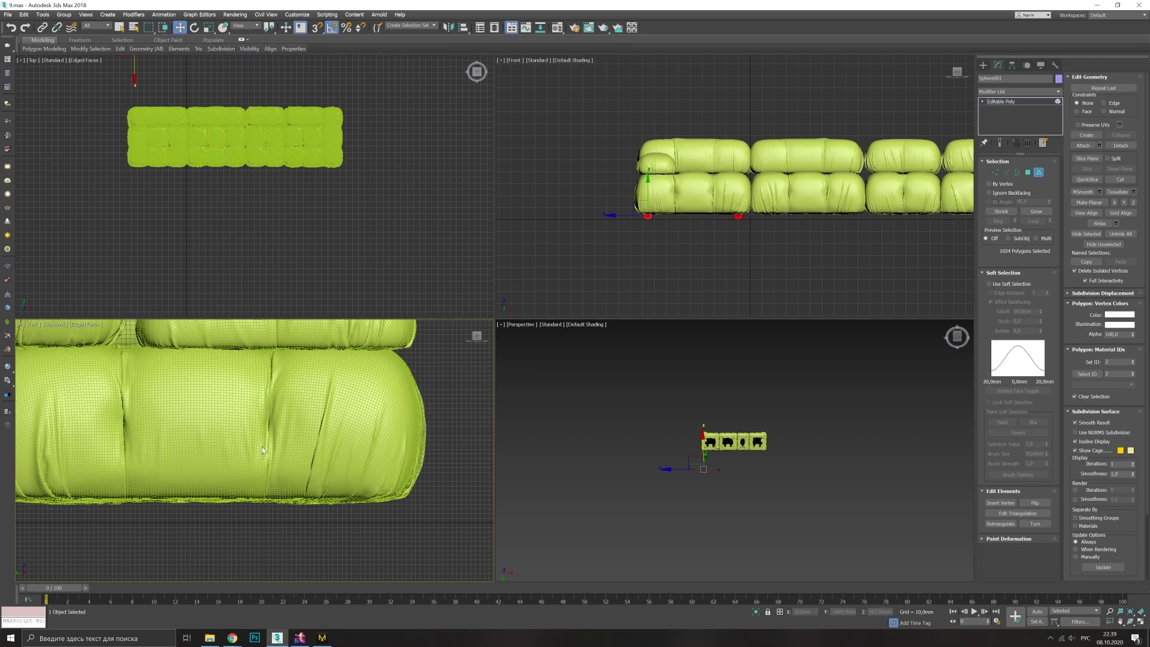
pyautogui.click(614, 324)
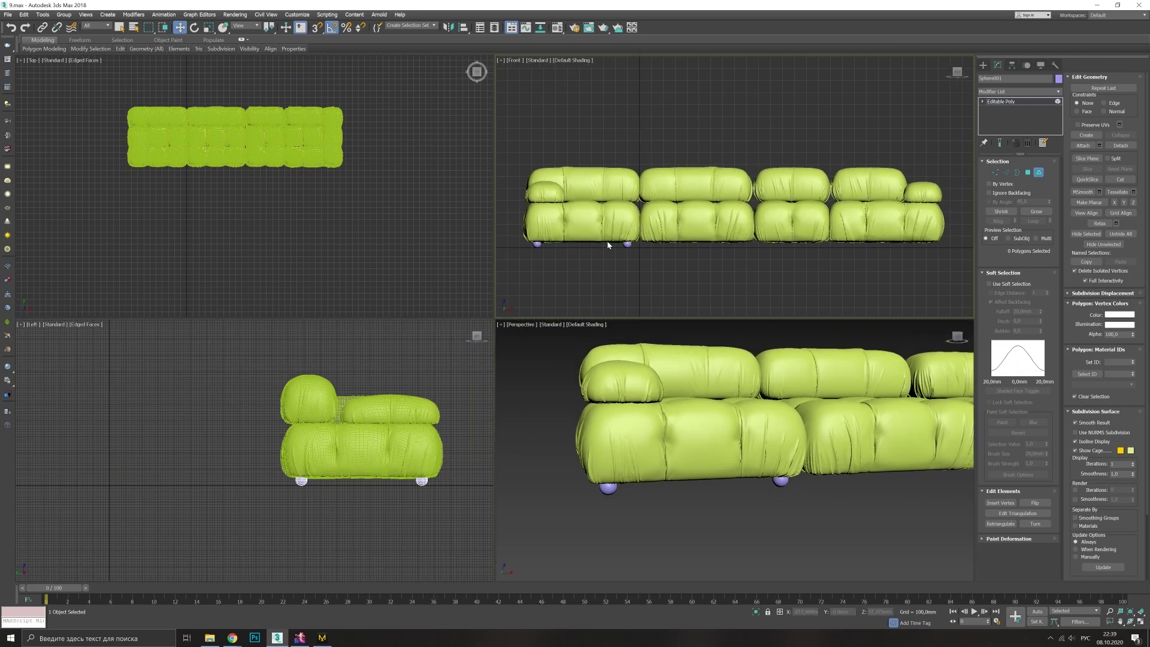
pyautogui.hotkey('alt', 'w')
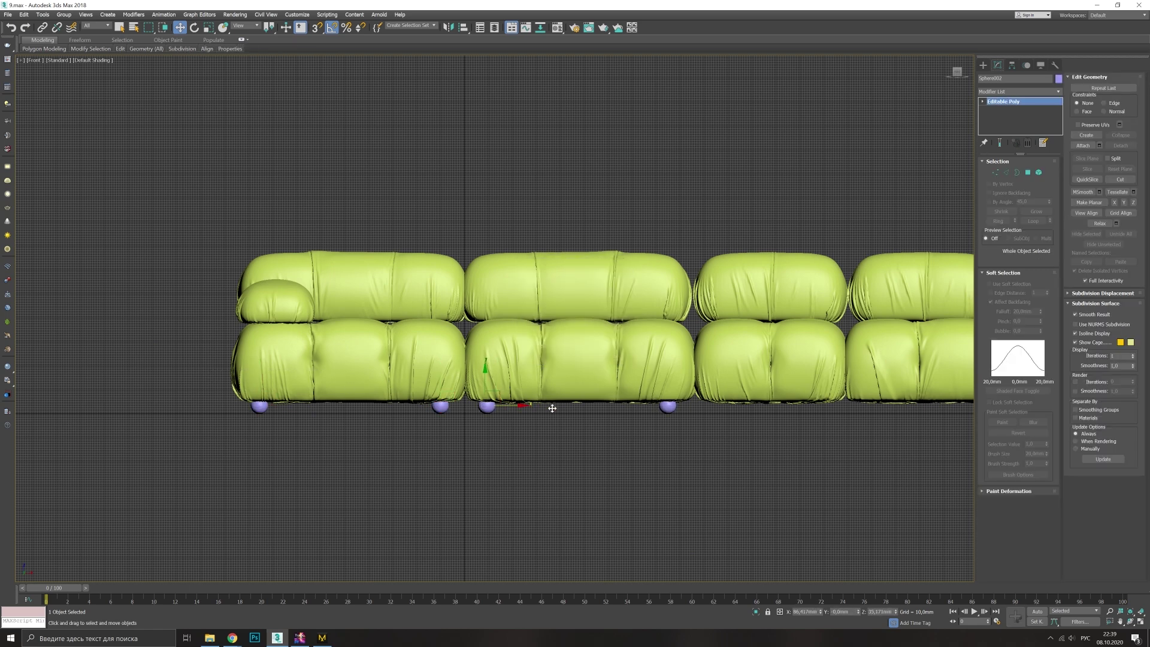
pyautogui.moveTo(744, 408); pyautogui.dragTo(643, 401, button='middle')
pyautogui.click(387, 399)
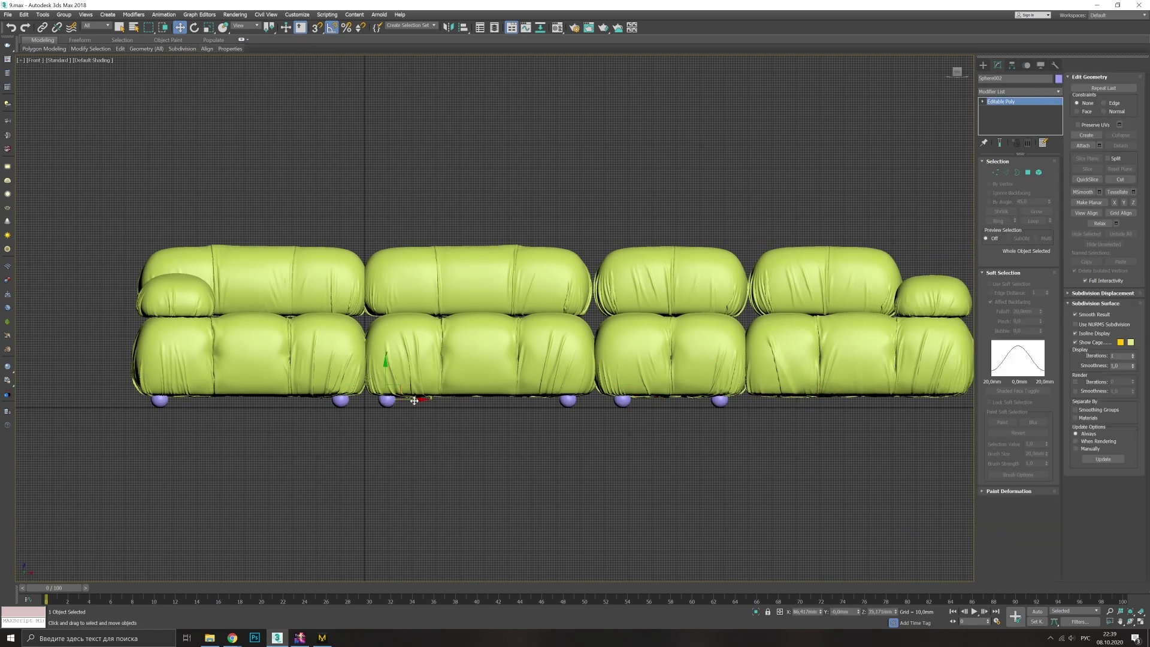
pyautogui.click(612, 358)
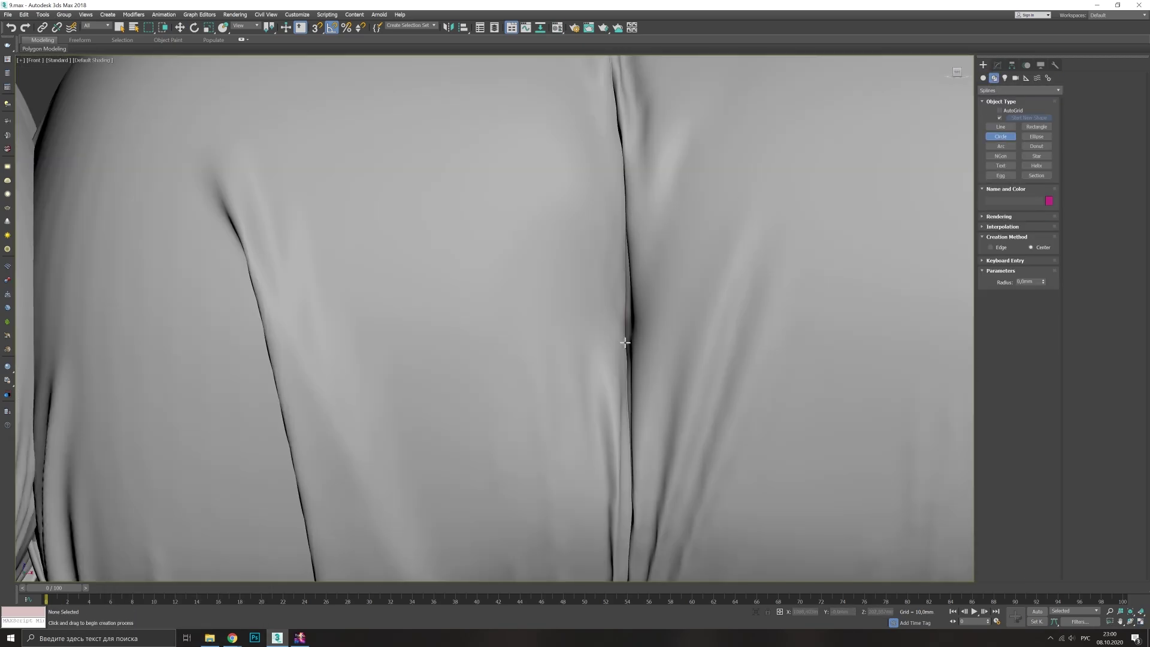
# - Make the circle render as a thick ring and convert a copy to an Editable Spline
pyautogui.click(987, 227)
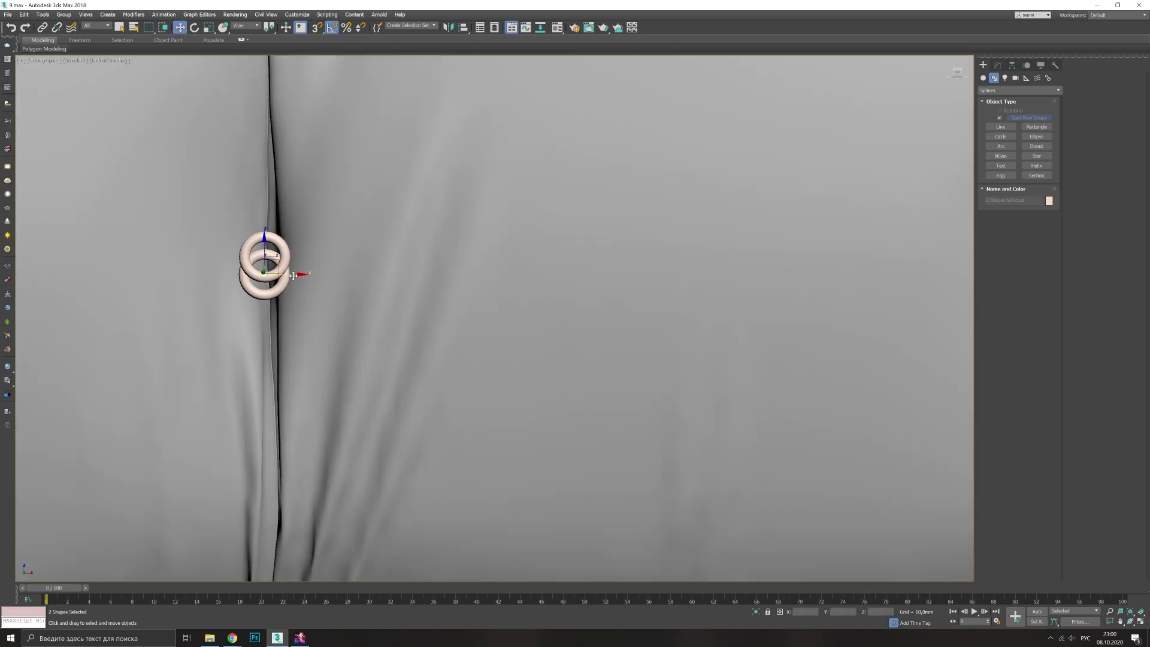
pyautogui.click(996, 65)
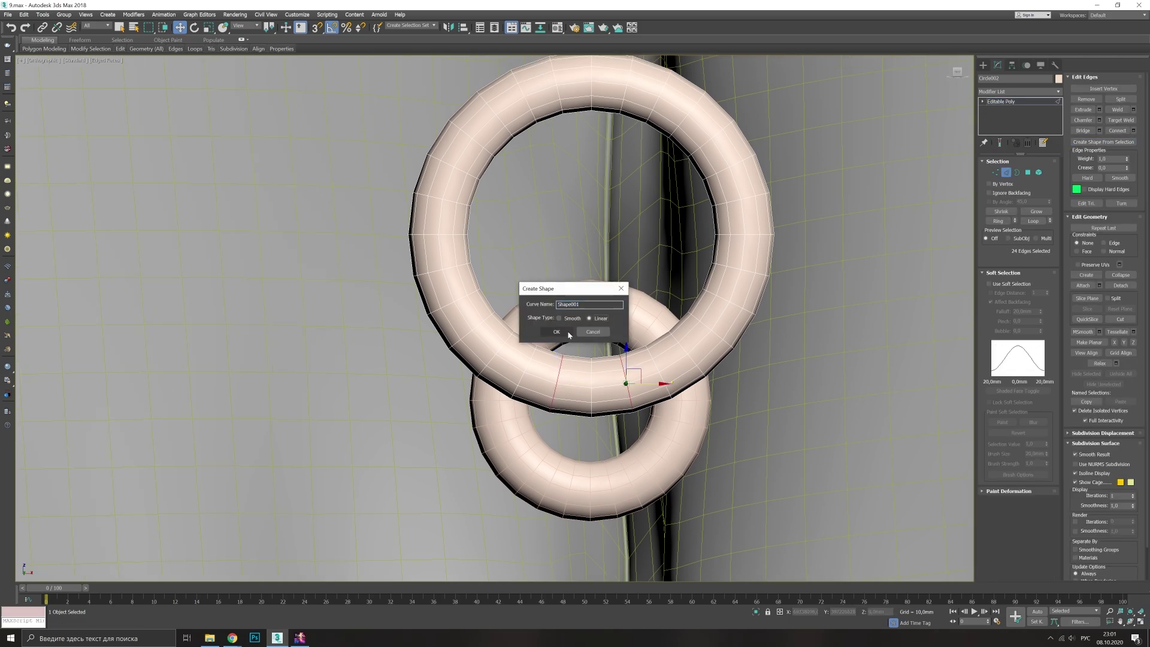
pyautogui.click(568, 332)
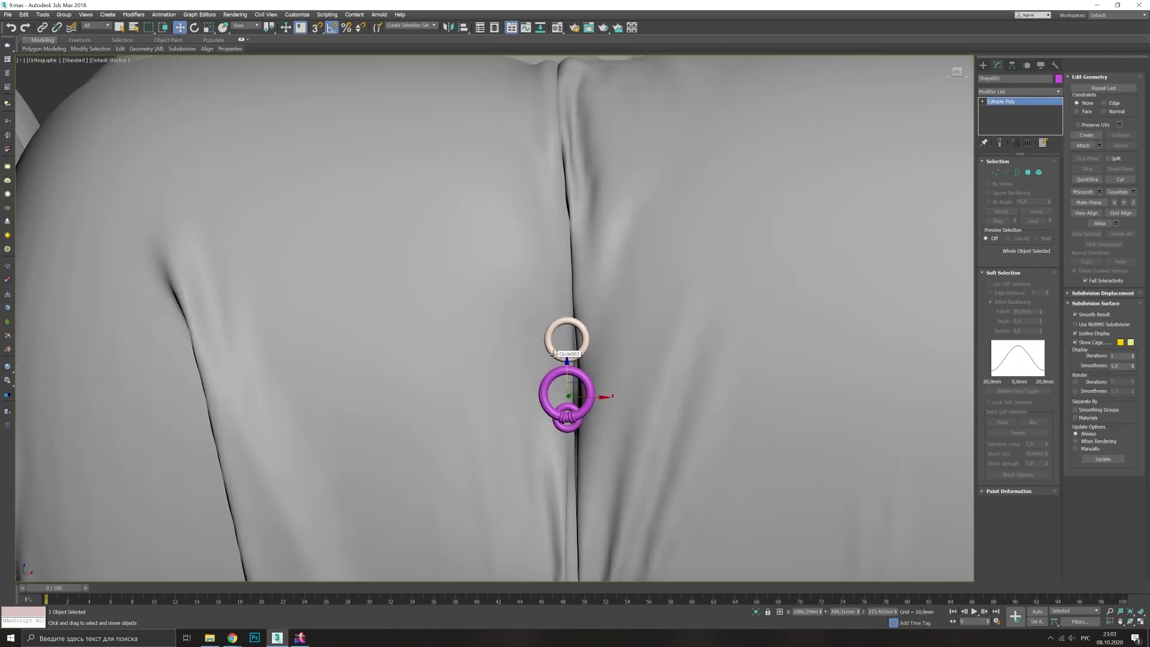
pyautogui.rightClick(552, 353)
pyautogui.click(617, 451)
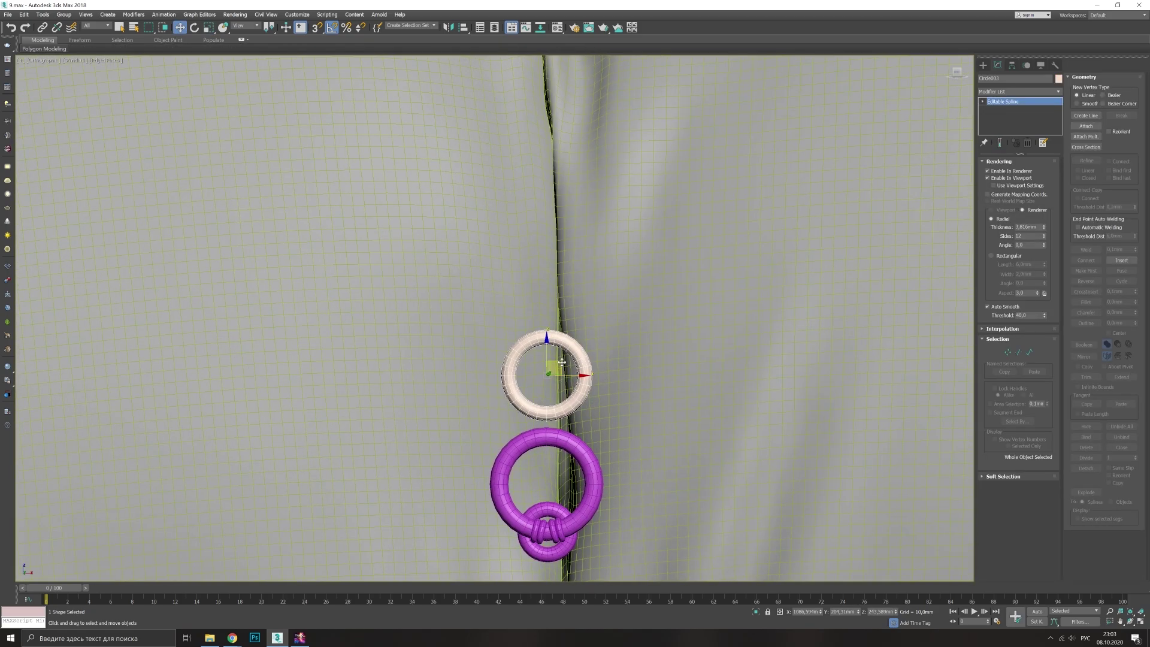
pyautogui.press('Return')
# - Delete the selected ring segments to leave open half rings
pyautogui.press('F3')
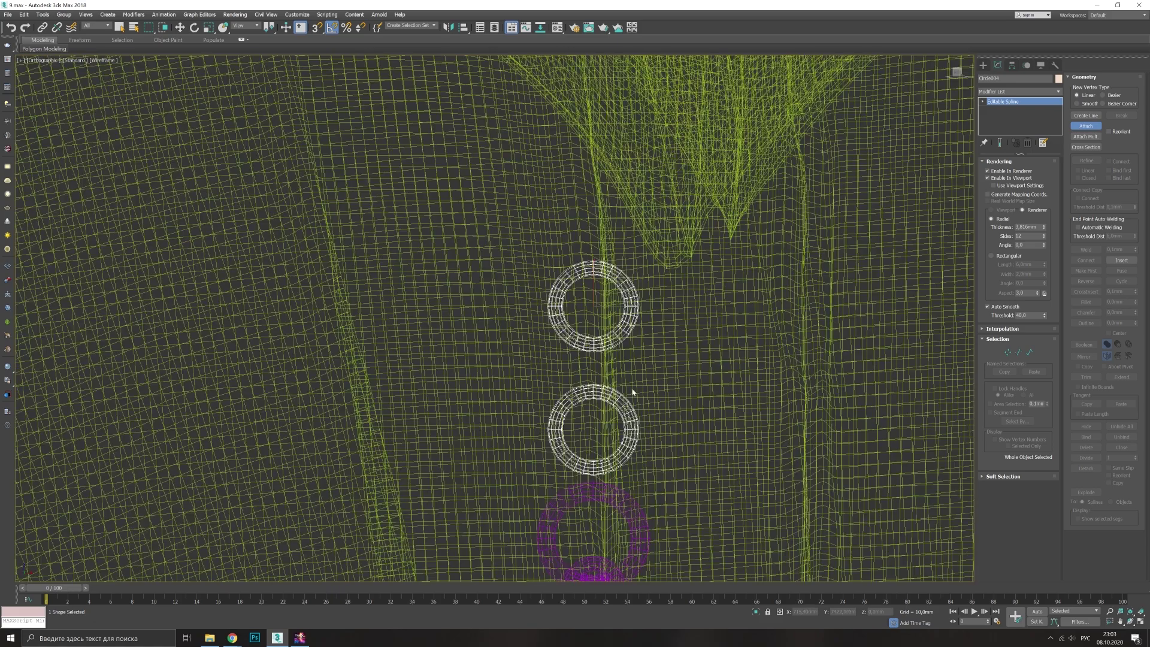
pyautogui.press('1')
pyautogui.scroll(2, 597, 386)
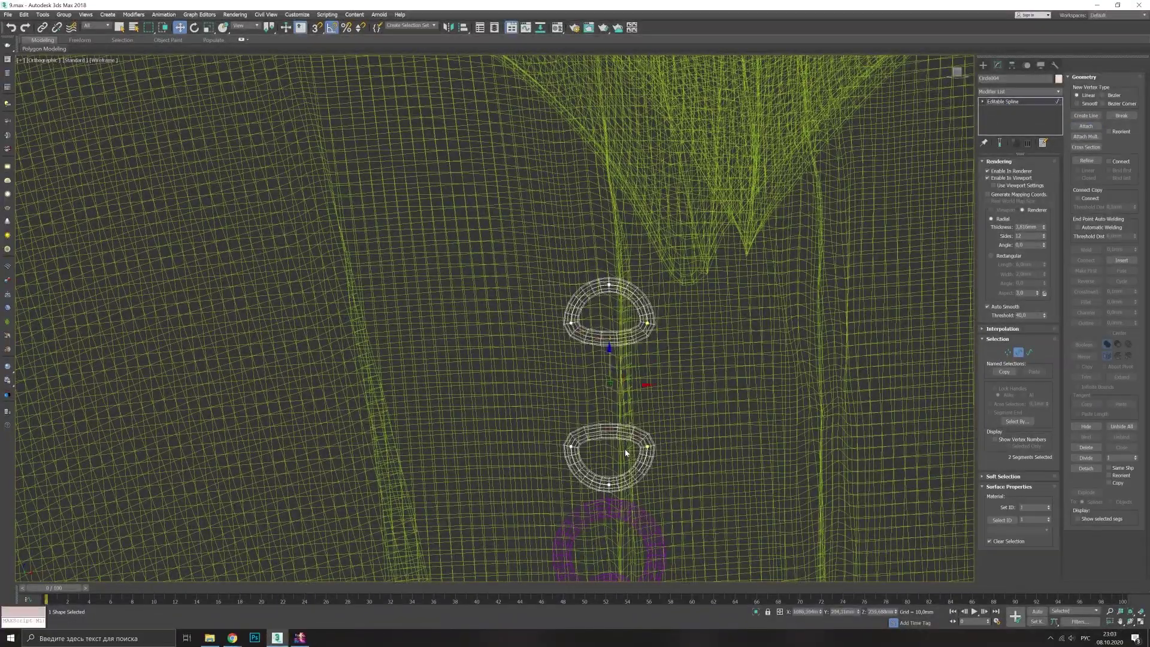
pyautogui.press('Delete')
pyautogui.press('F3')
# - Convert the half rings to Editable Poly and delete the end cap polygons
pyautogui.rightClick(642, 316)
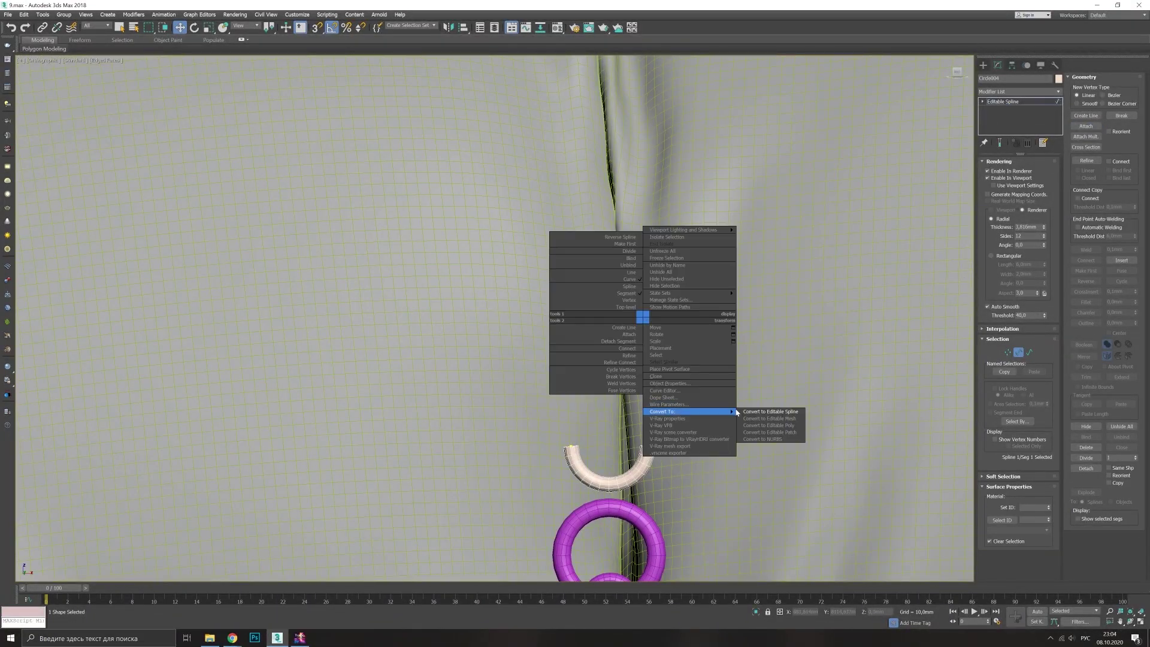
pyautogui.click(779, 420)
pyautogui.press('F3')
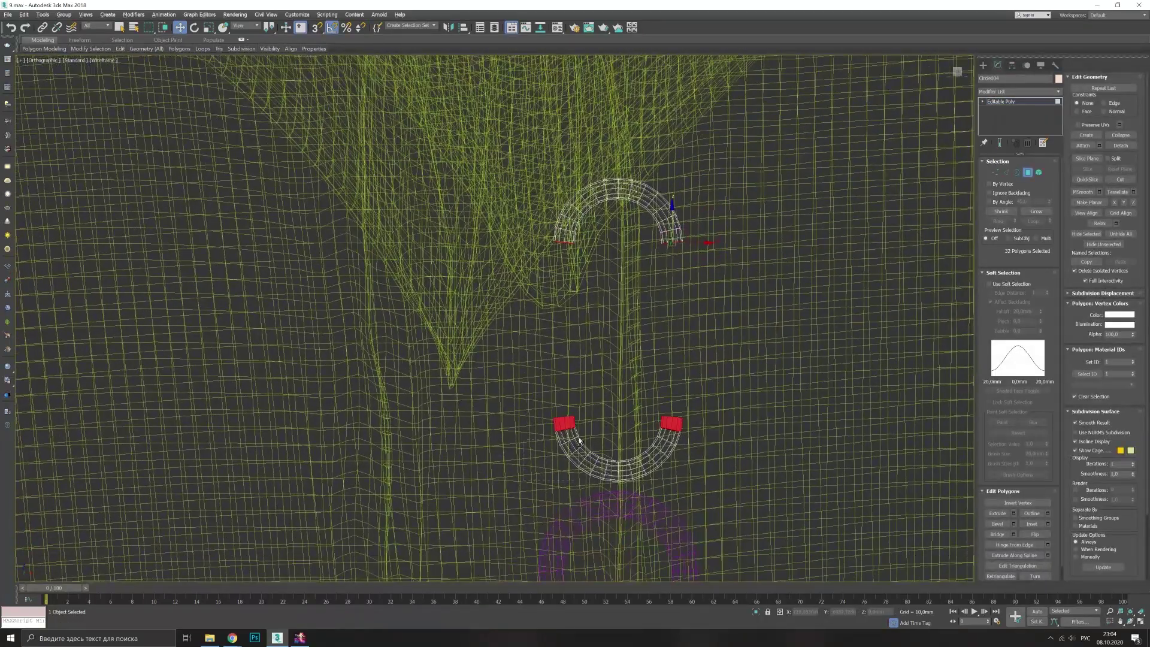
pyautogui.press('Delete')
pyautogui.press('F3')
# - Select the edge ring and stretch the loop downward into a teardrop shape
pyautogui.press('3')
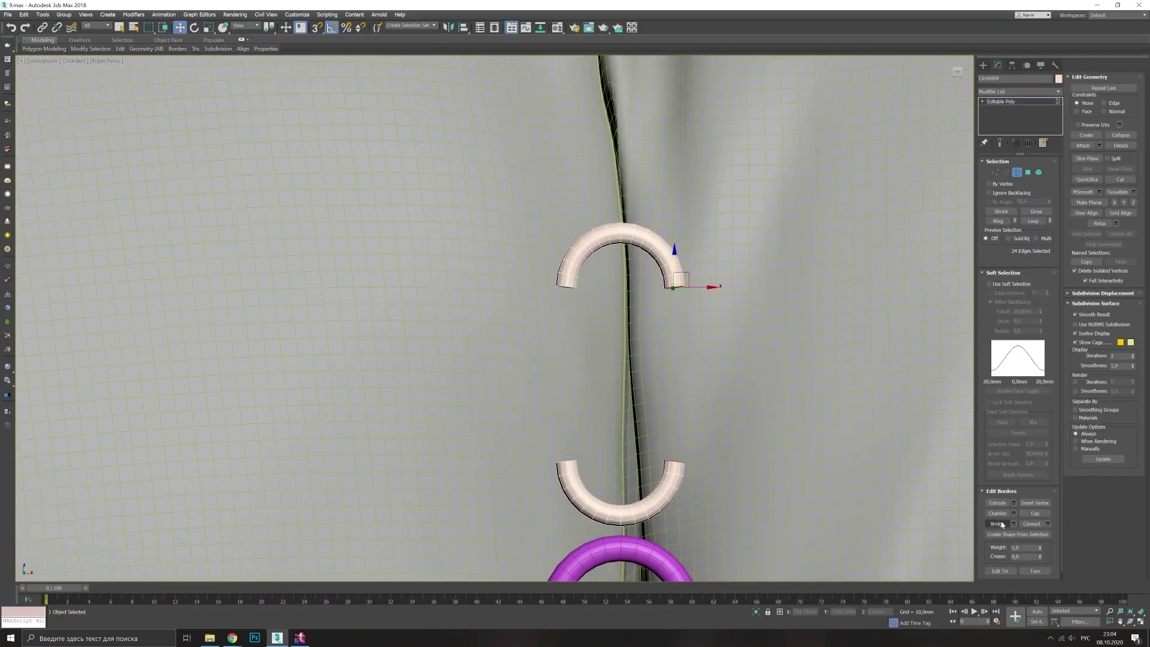
pyautogui.scroll(-2, 671, 360)
pyautogui.press('1')
pyautogui.press('2')
pyautogui.scroll(4, 599, 270)
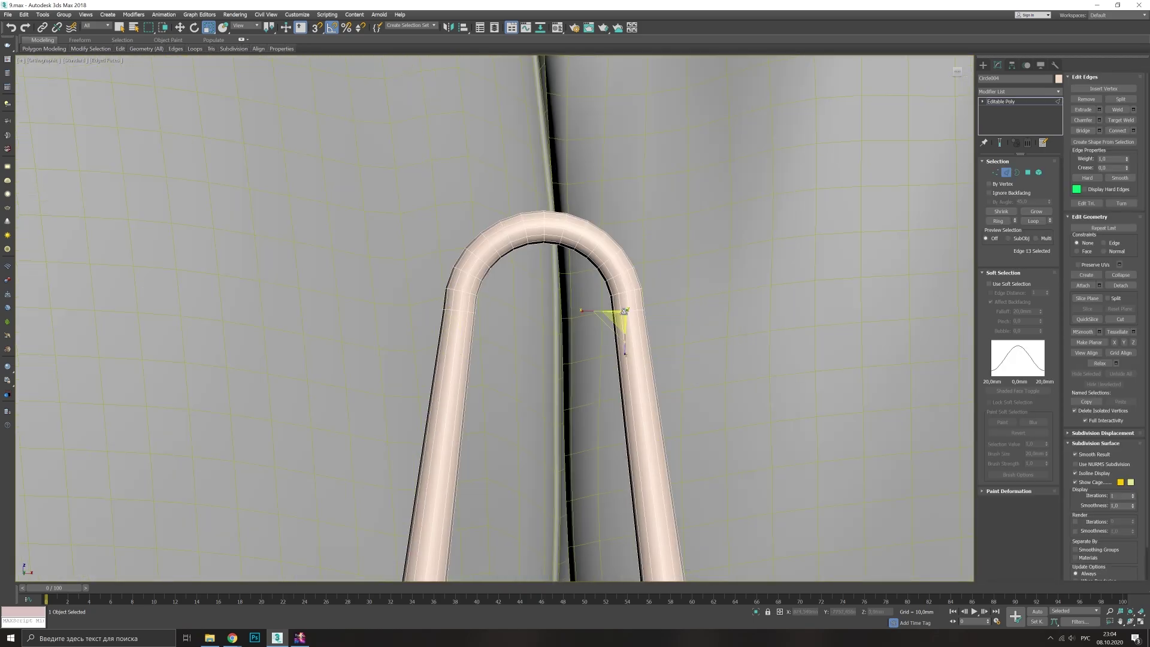
pyautogui.click(114, 95)
pyautogui.scroll(-3, 669, 481)
pyautogui.moveTo(500, 190); pyautogui.dragTo(499, 228)
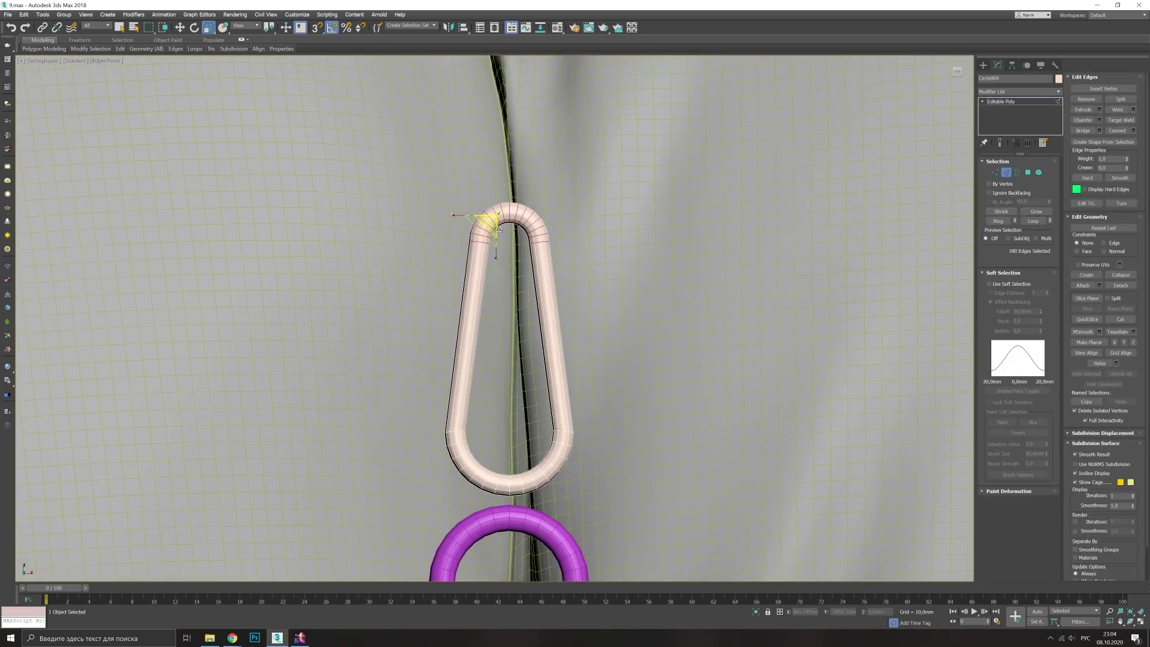
pyautogui.moveTo(513, 300); pyautogui.dragTo(514, 311)
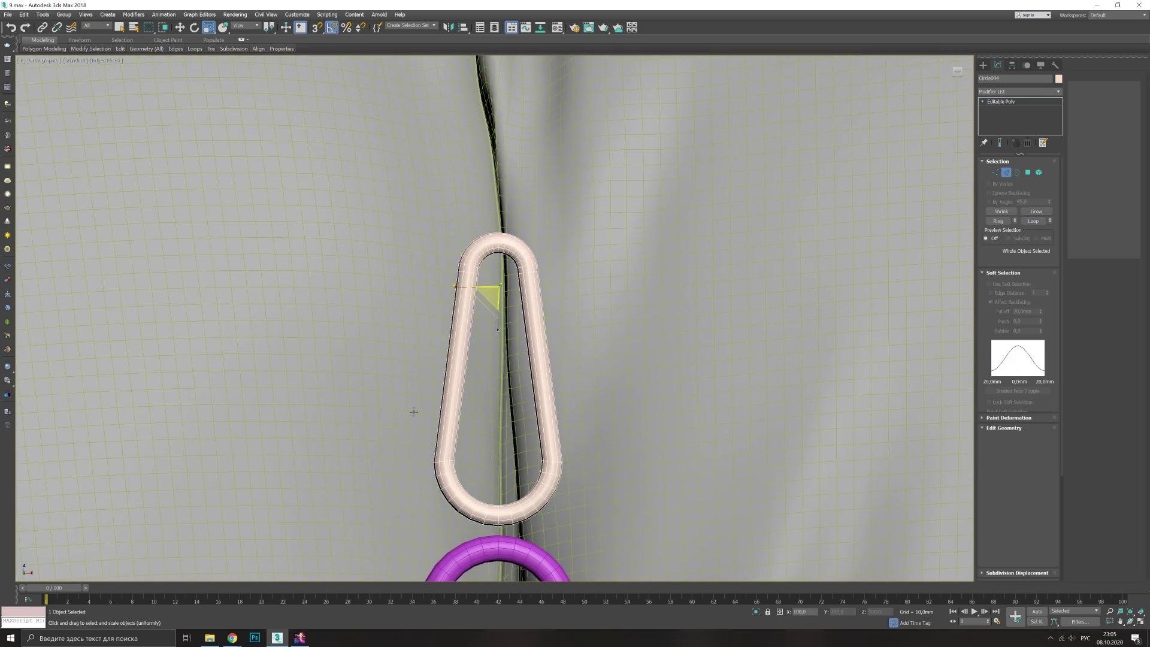
# - Chamfer the selected edges to smooth the carabiner tube
pyautogui.scroll(5, 444, 461)
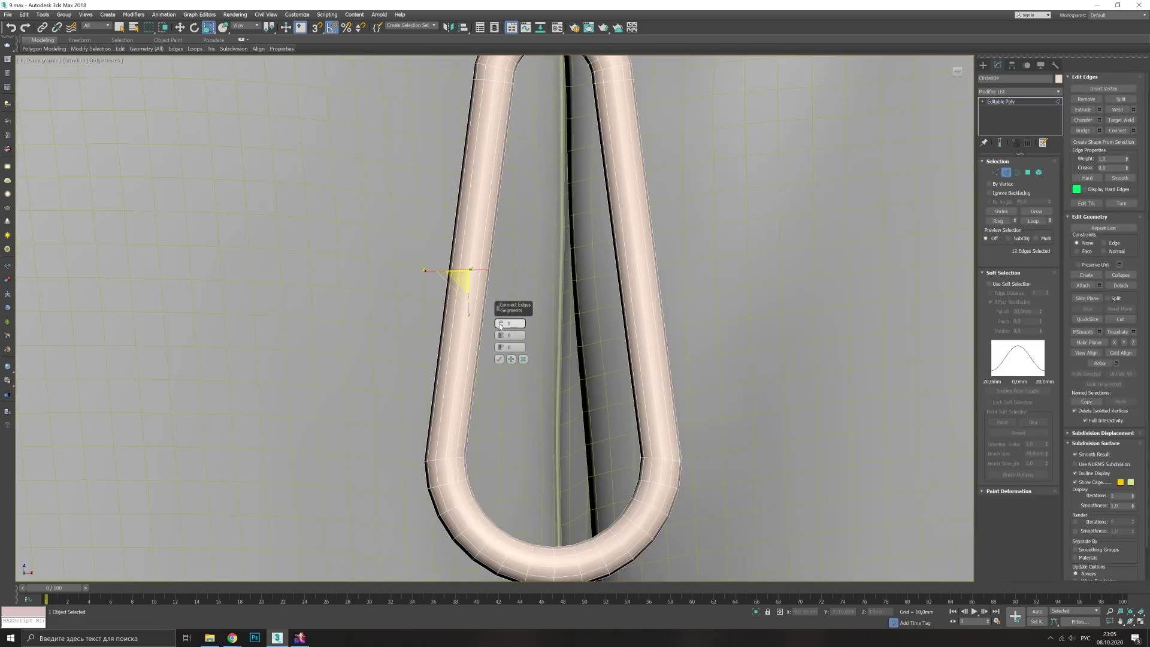
pyautogui.scroll(3, 489, 393)
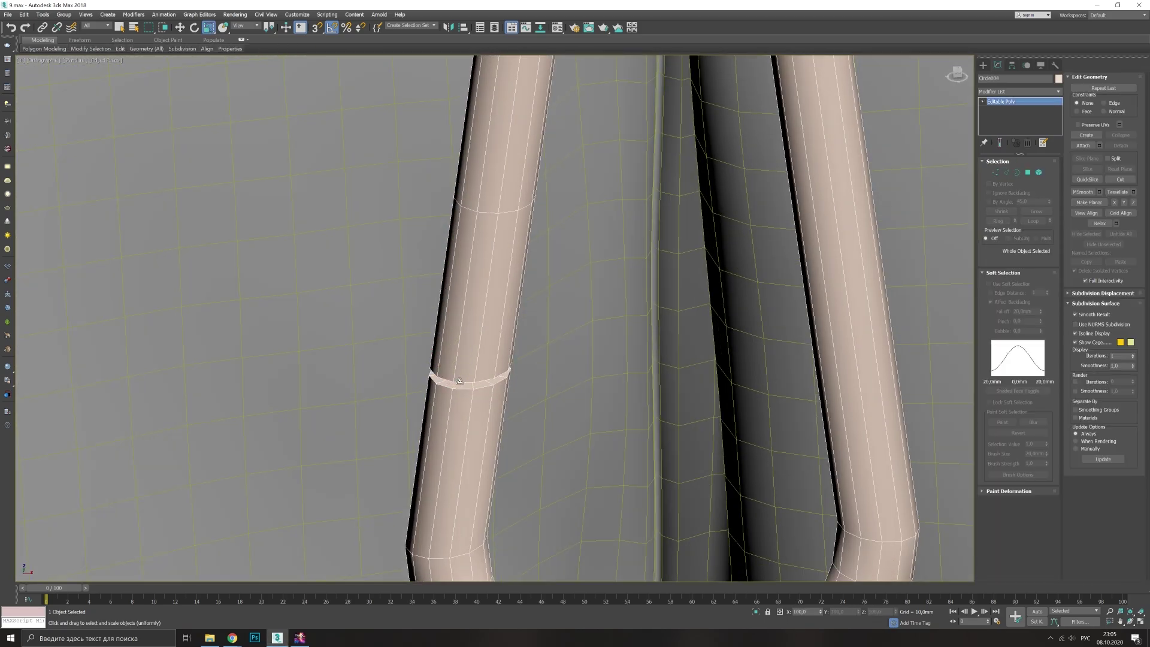
pyautogui.click(500, 395)
pyautogui.scroll(-5, 545, 333)
pyautogui.scroll(2, 644, 328)
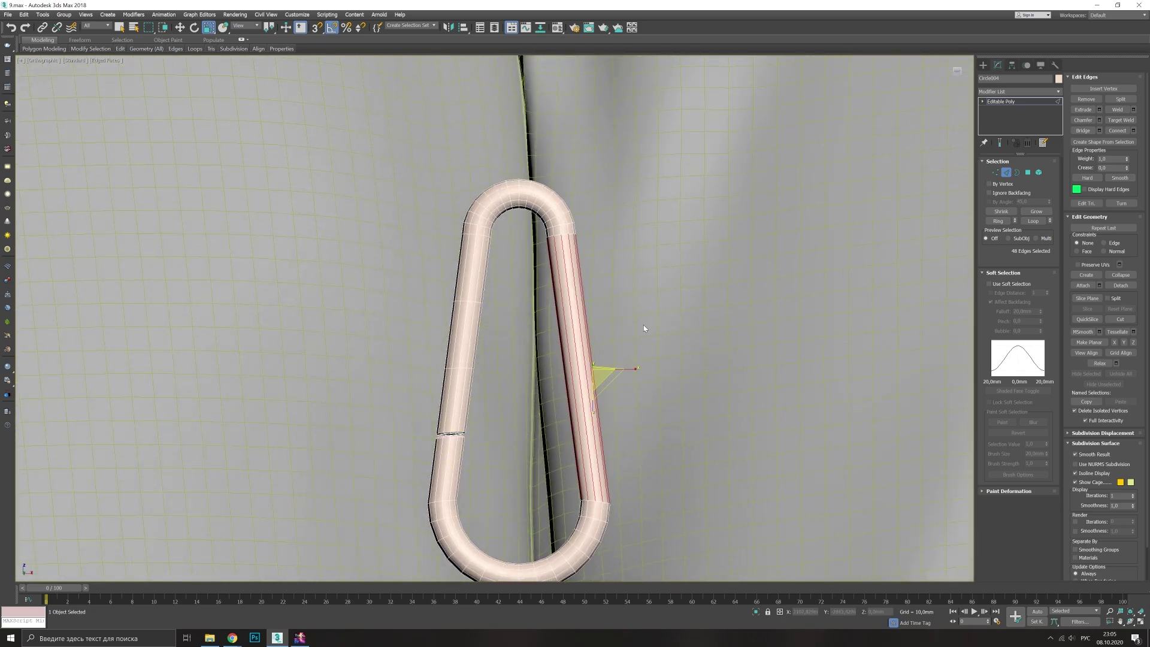
pyautogui.scroll(2, 566, 301)
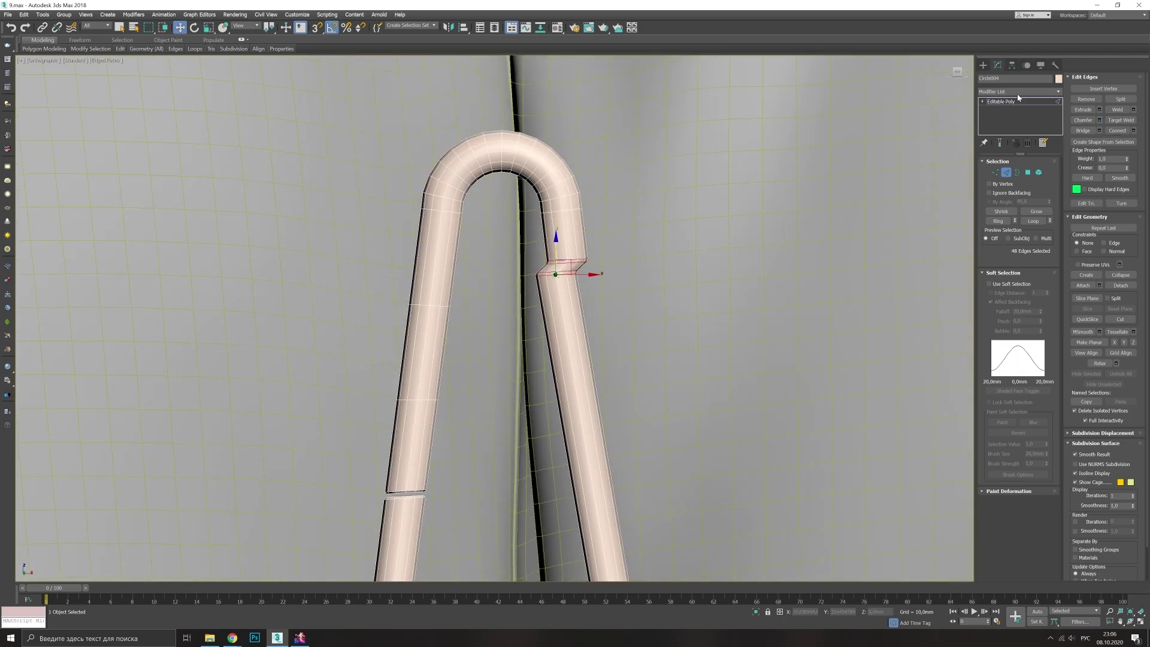
pyautogui.scroll(-5, 633, 271)
pyautogui.scroll(4, 633, 271)
pyautogui.scroll(1, 620, 270)
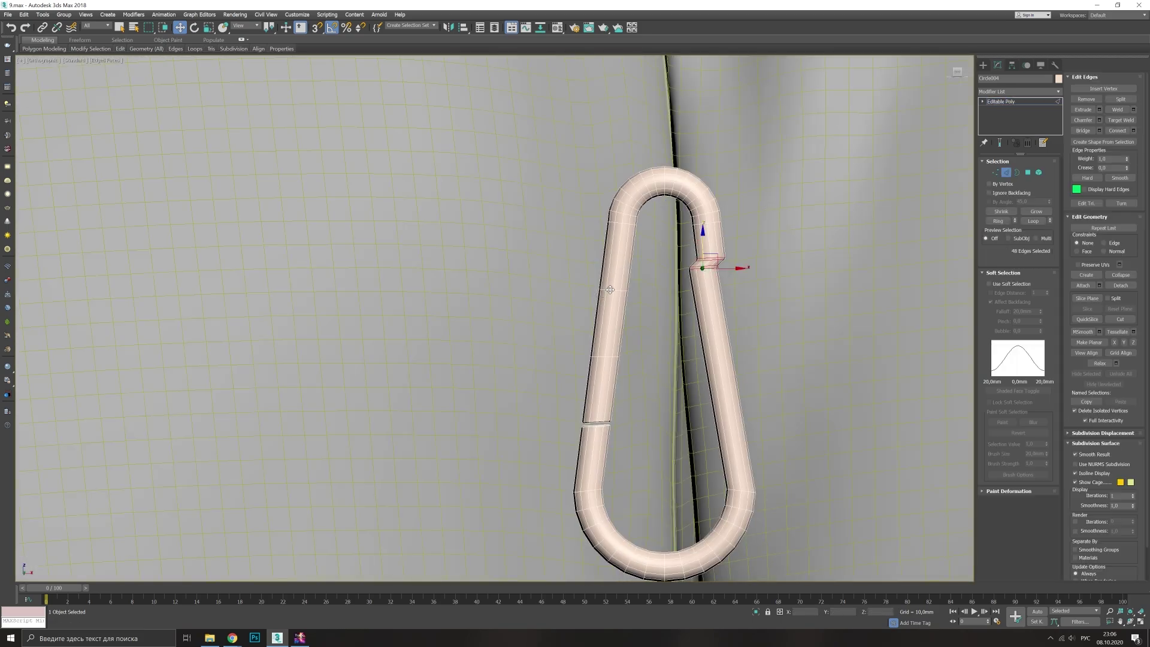
pyautogui.press('r')
pyautogui.scroll(4, 605, 300)
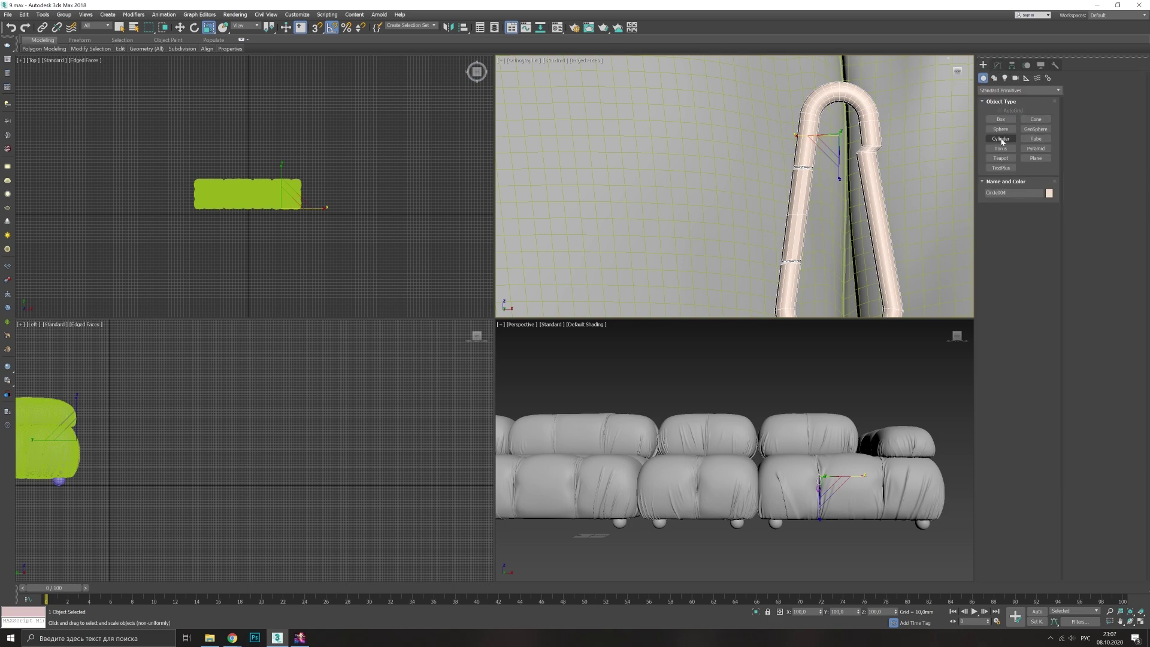
# - Draw a small cylinder sleeve on the loop and convert it to Editable Poly
pyautogui.moveTo(824, 160); pyautogui.dragTo(832, 180)
pyautogui.click(857, 179)
pyautogui.press('w')
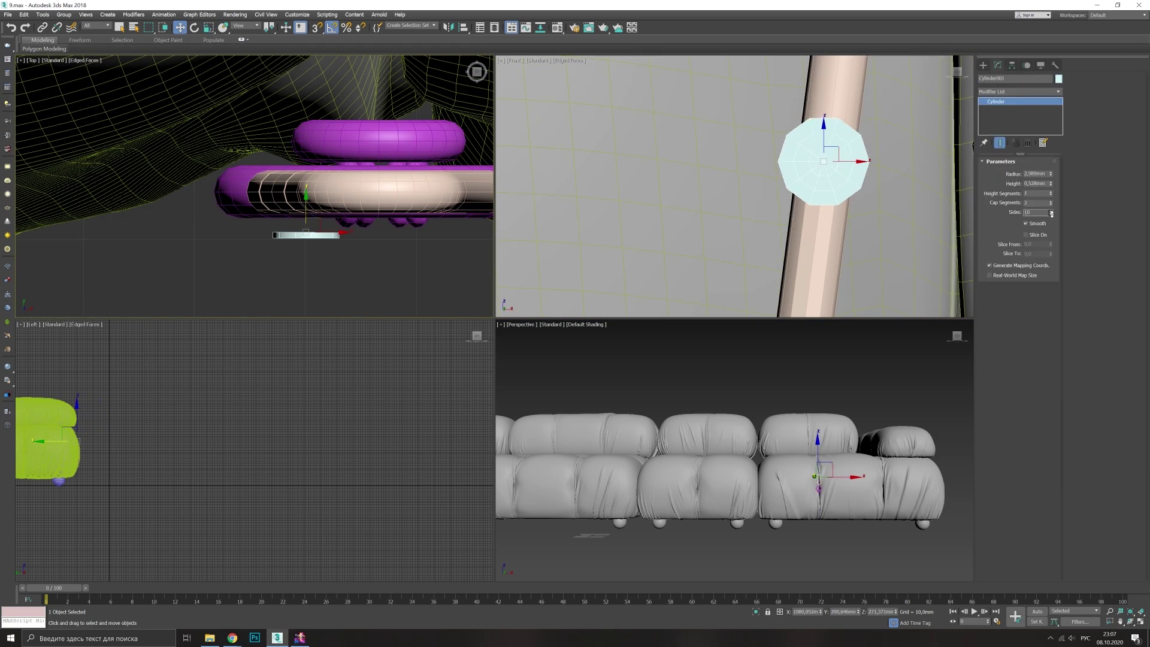
pyautogui.rightClick(824, 172)
pyautogui.press('2')
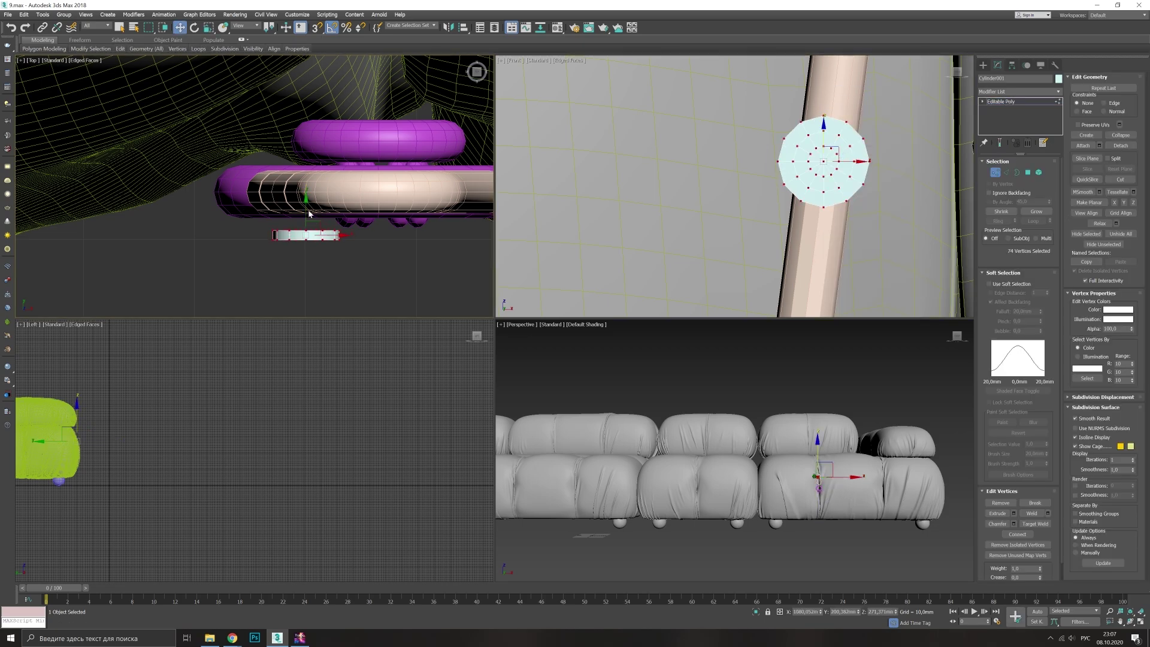
pyautogui.click(771, 150)
# - Select the vertices at the carabiner's gate gap and weld them together
pyautogui.press('F3')
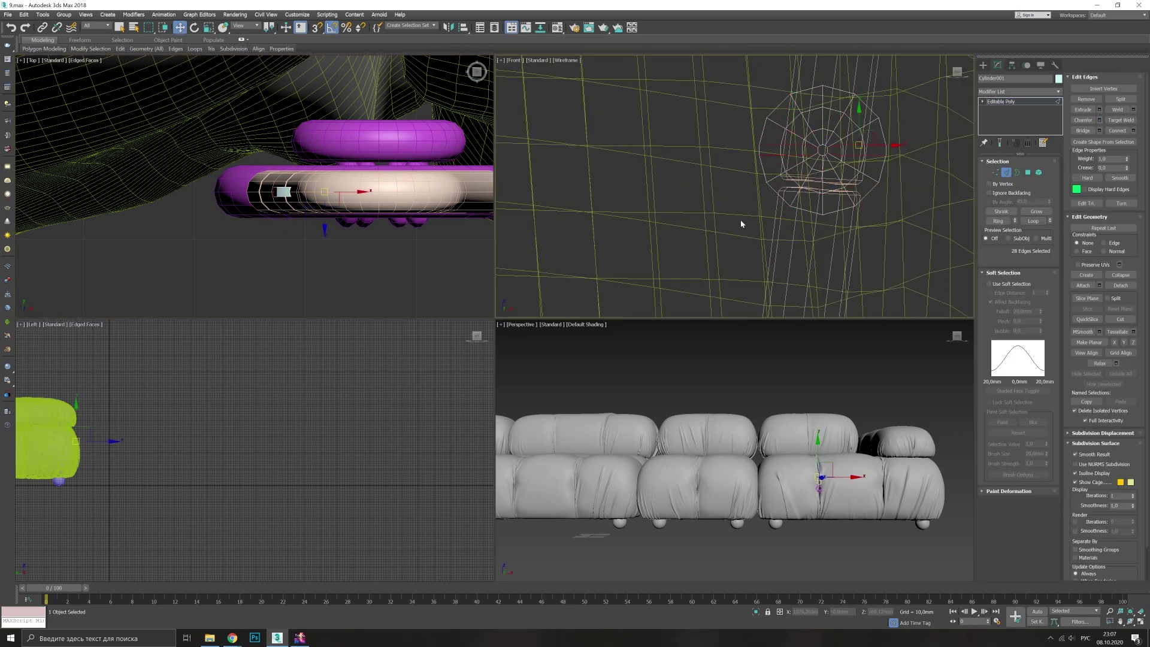
pyautogui.press('4')
pyautogui.scroll(3, 823, 143)
pyautogui.press('1')
pyautogui.moveTo(693, 211); pyautogui.dragTo(897, 252)
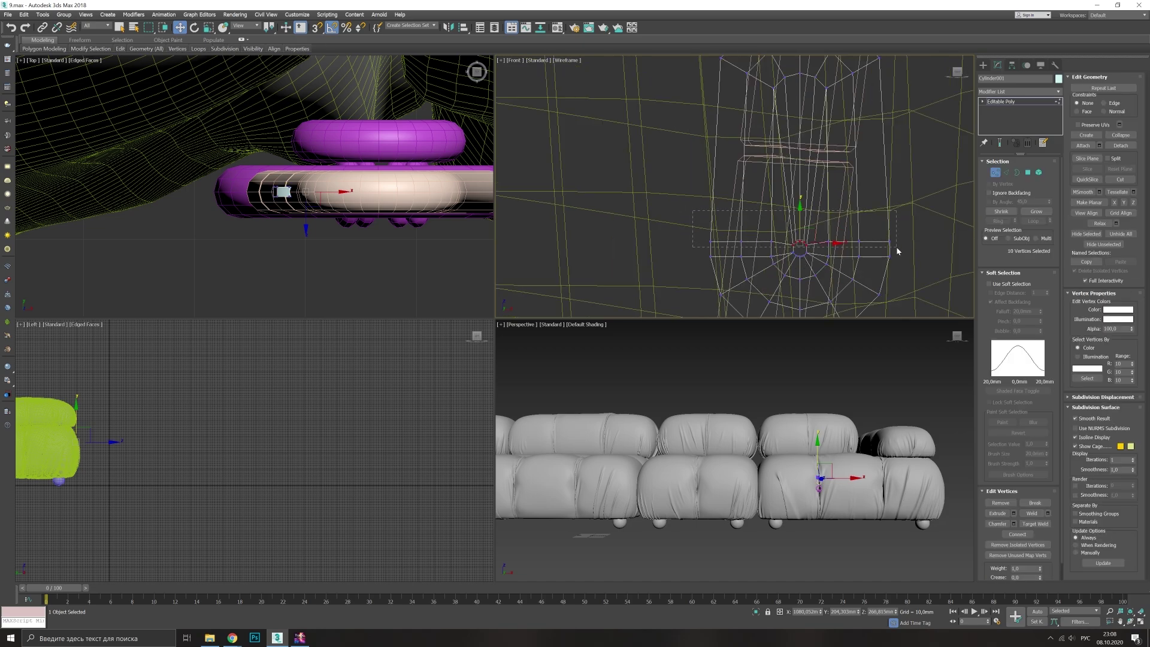
pyautogui.moveTo(788, 96); pyautogui.dragTo(803, 214)
pyautogui.click(740, 220)
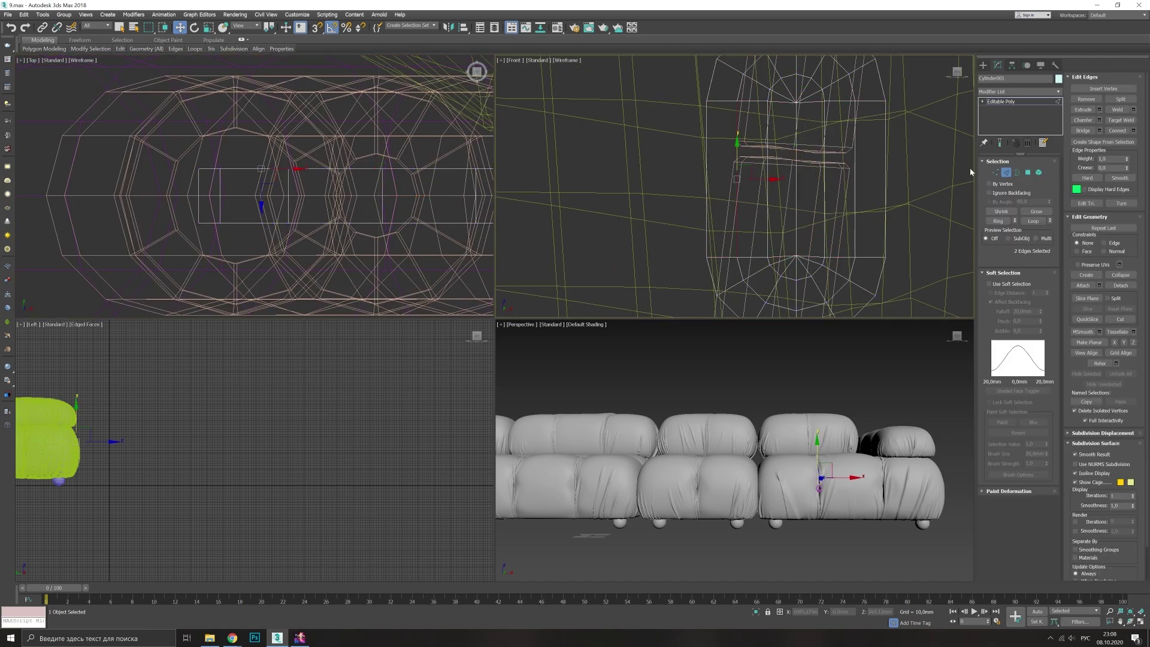
pyautogui.press('F3')
pyautogui.press('e')
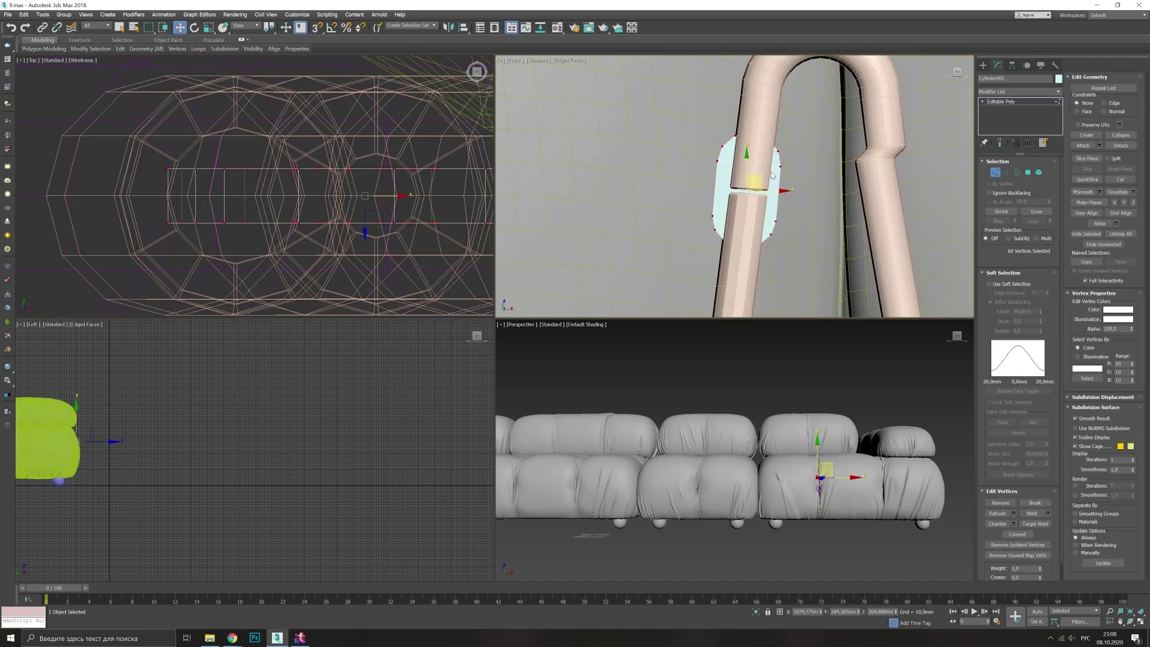
# - Attach the cyan sleeve Circle004 to the carabiner object
pyautogui.click(773, 175)
pyautogui.scroll(3, 772, 176)
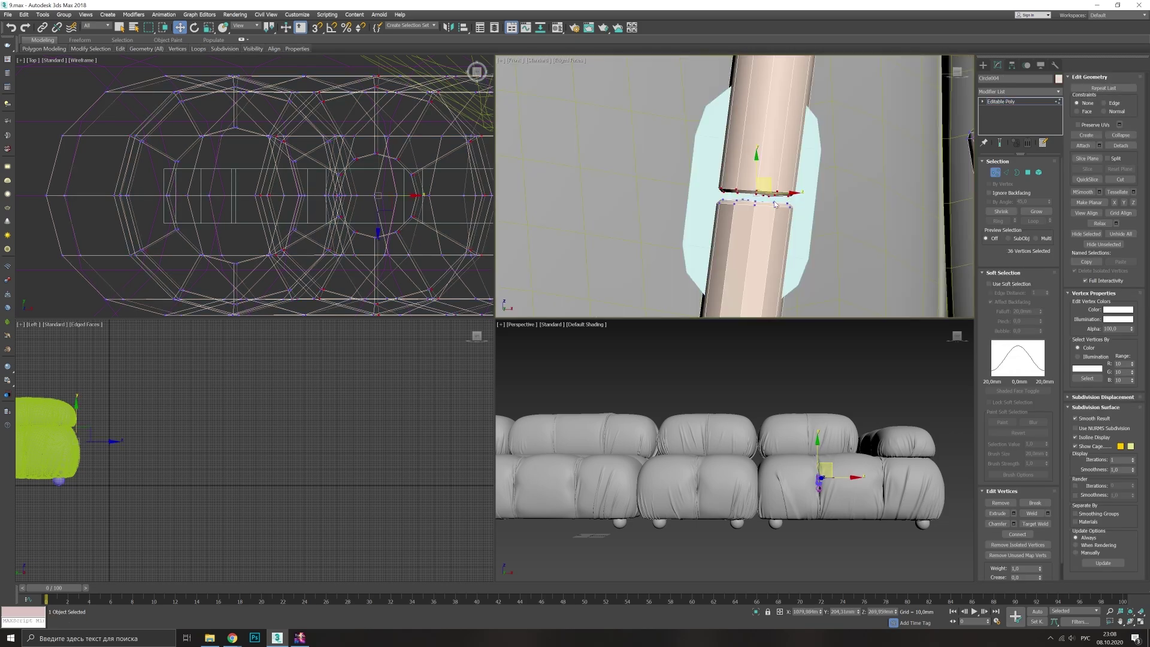
pyautogui.click(1083, 144)
pyautogui.scroll(-5, 739, 200)
pyautogui.hotkey('alt', 'w')
# - Scale and move the strap spline's vertices so it loops through the carabiner
pyautogui.press('z')
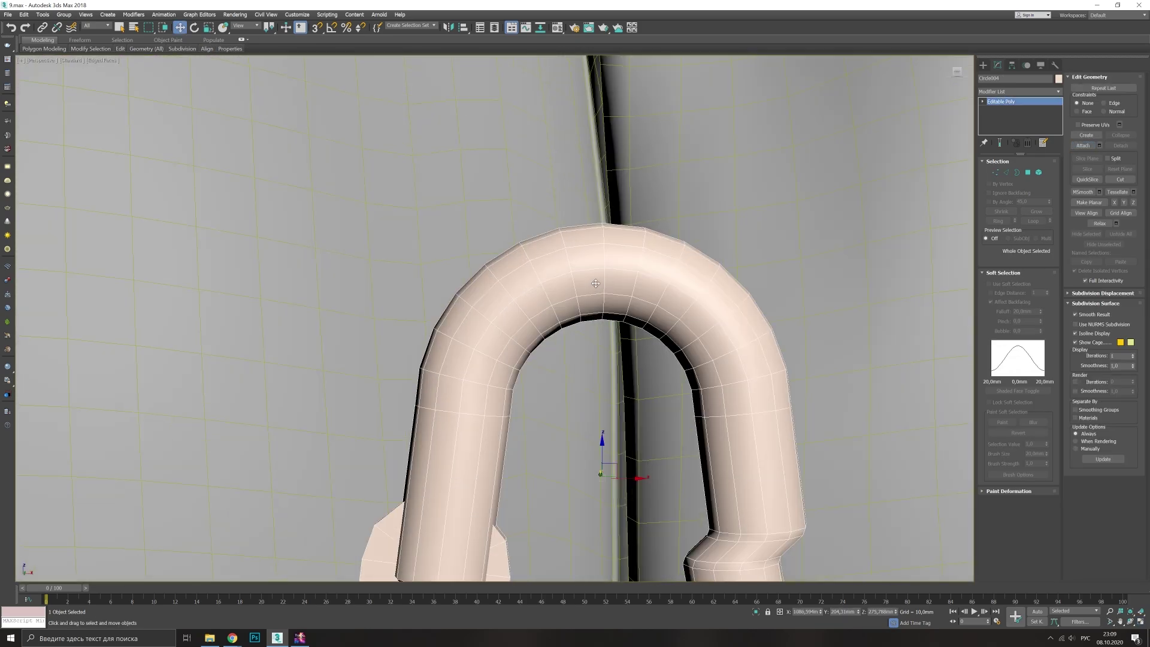
pyautogui.press('2')
pyautogui.press('F4')
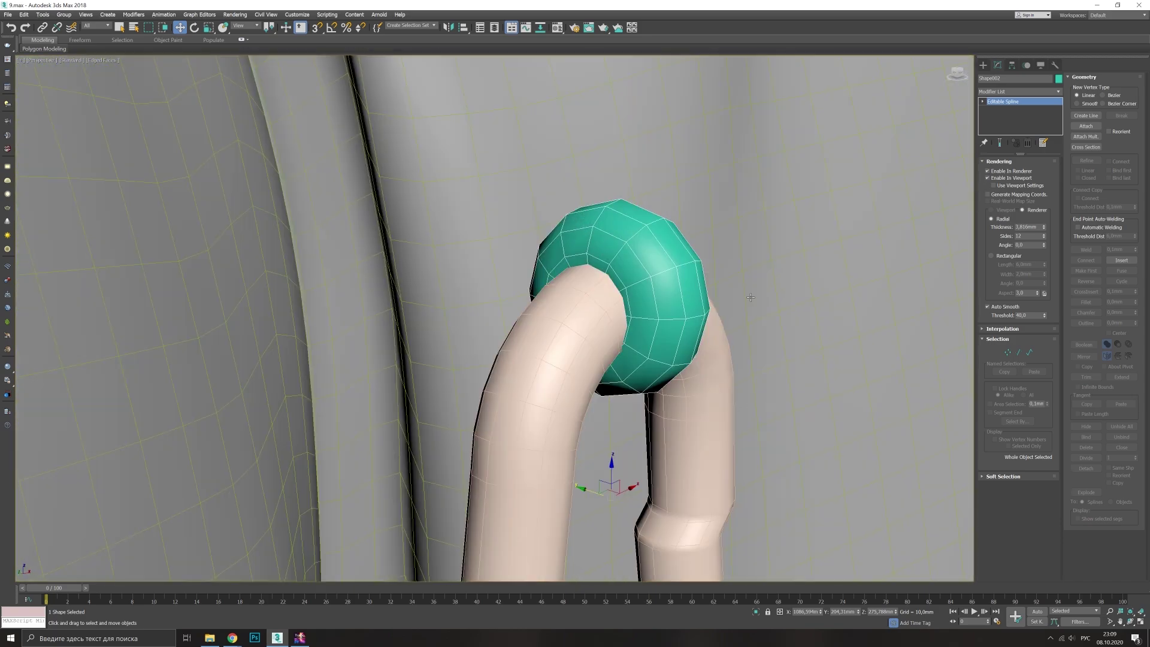
pyautogui.press('1')
pyautogui.press('r')
pyautogui.scroll(-5, 719, 286)
pyautogui.scroll(5, 719, 287)
pyautogui.press('F3')
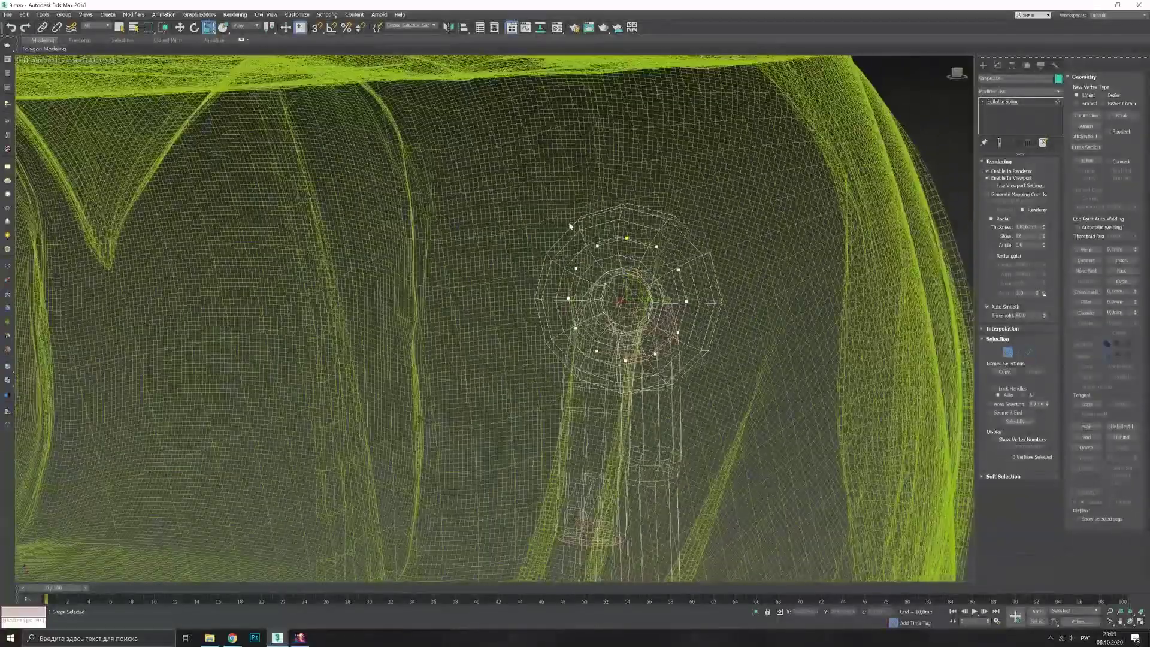
pyautogui.press('w')
pyautogui.keyDown('alt'); pyautogui.moveTo(649, 226); pyautogui.dragTo(643, 195, button='middle'); pyautogui.keyUp('alt')
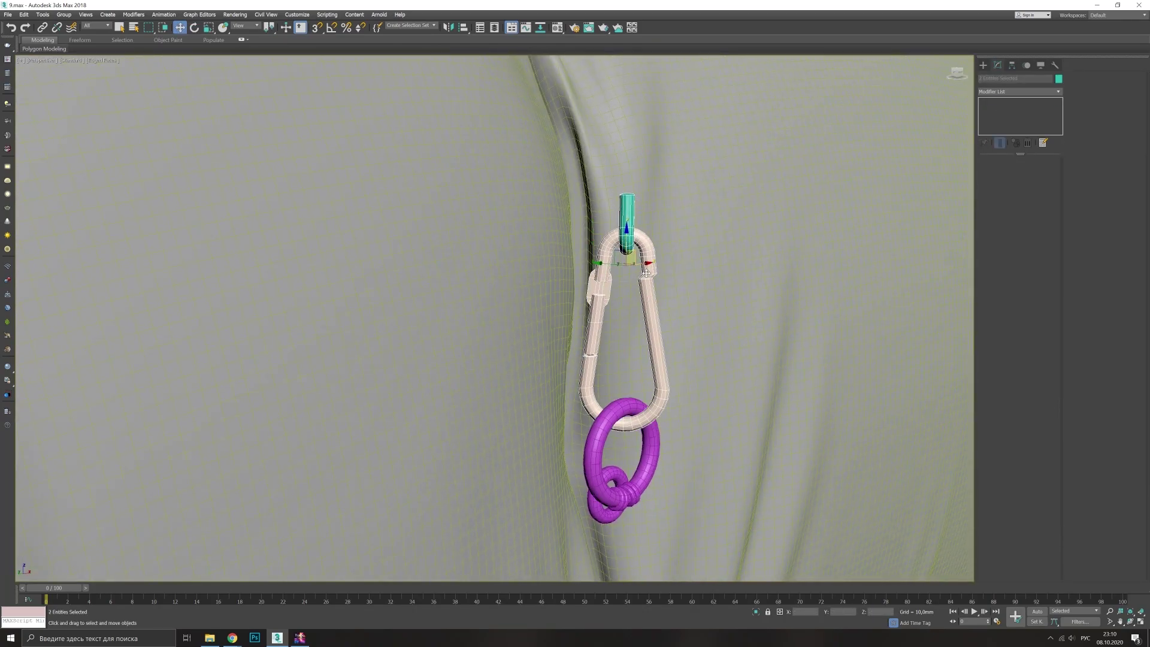
pyautogui.scroll(-8, 645, 273)
pyautogui.scroll(-2, 607, 258)
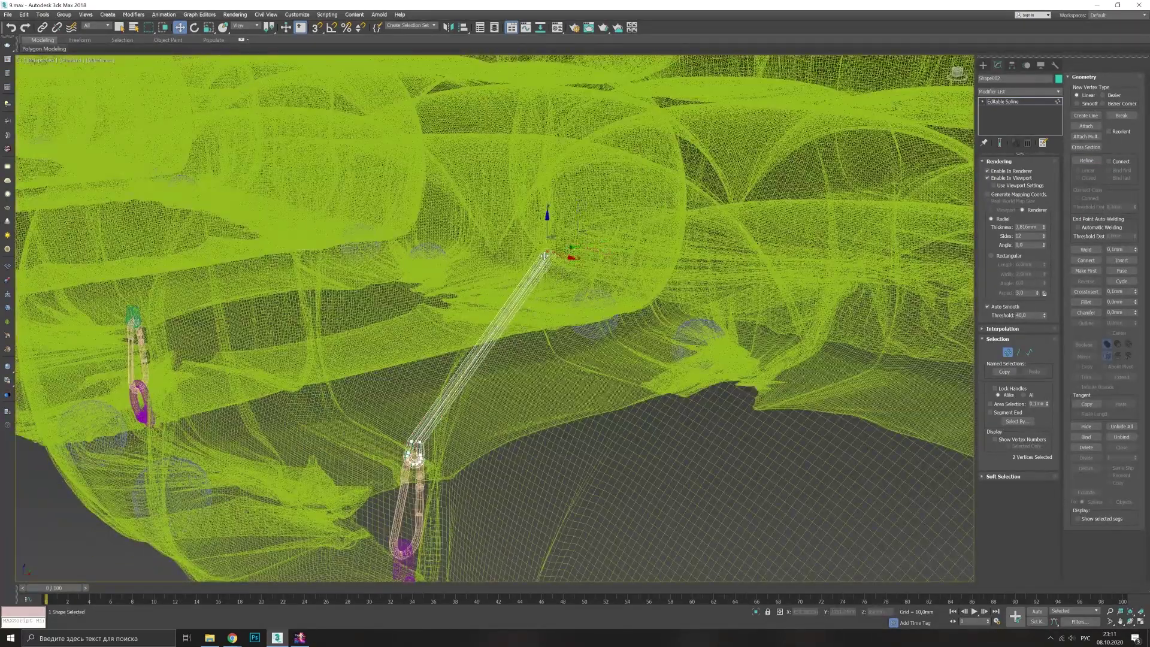
# - Reposition the strap's top-end vertices so it runs into the seat-back seam
pyautogui.rightClick(544, 255)
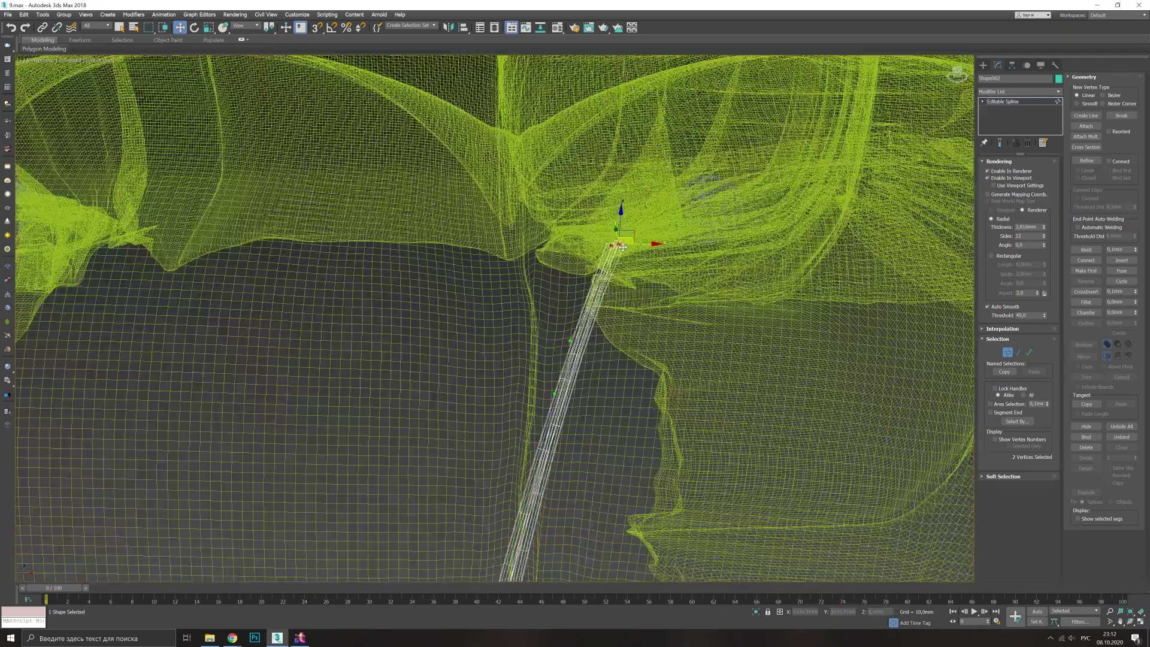
pyautogui.click(624, 243)
pyautogui.press('F3')
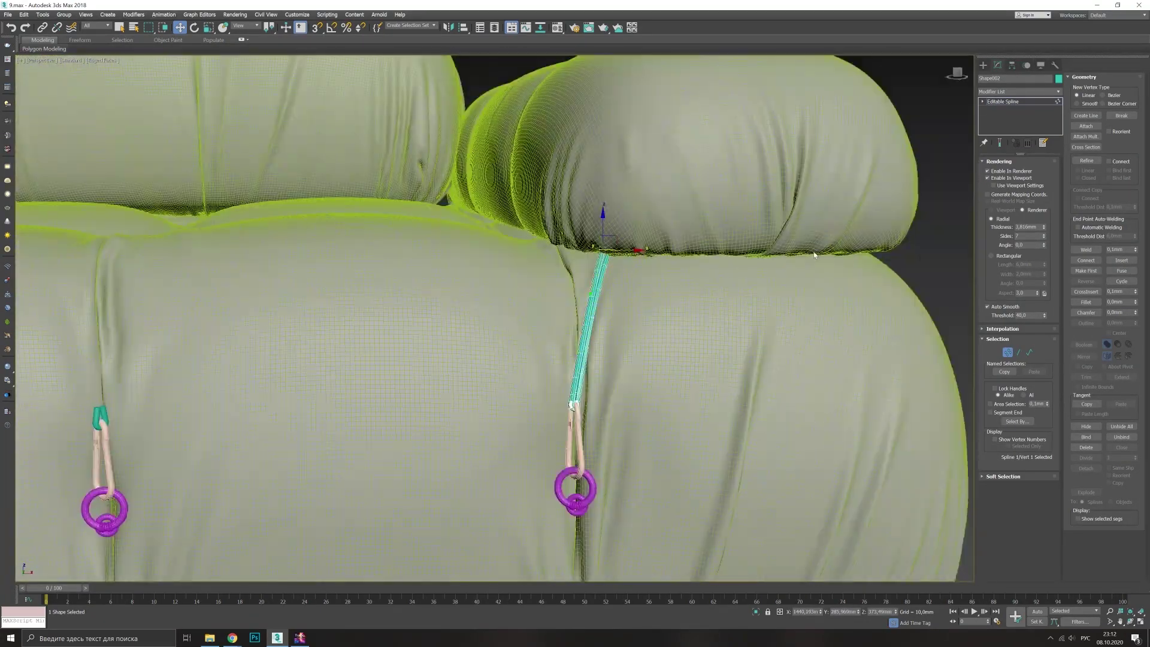
pyautogui.scroll(5, 575, 359)
pyautogui.press('F4')
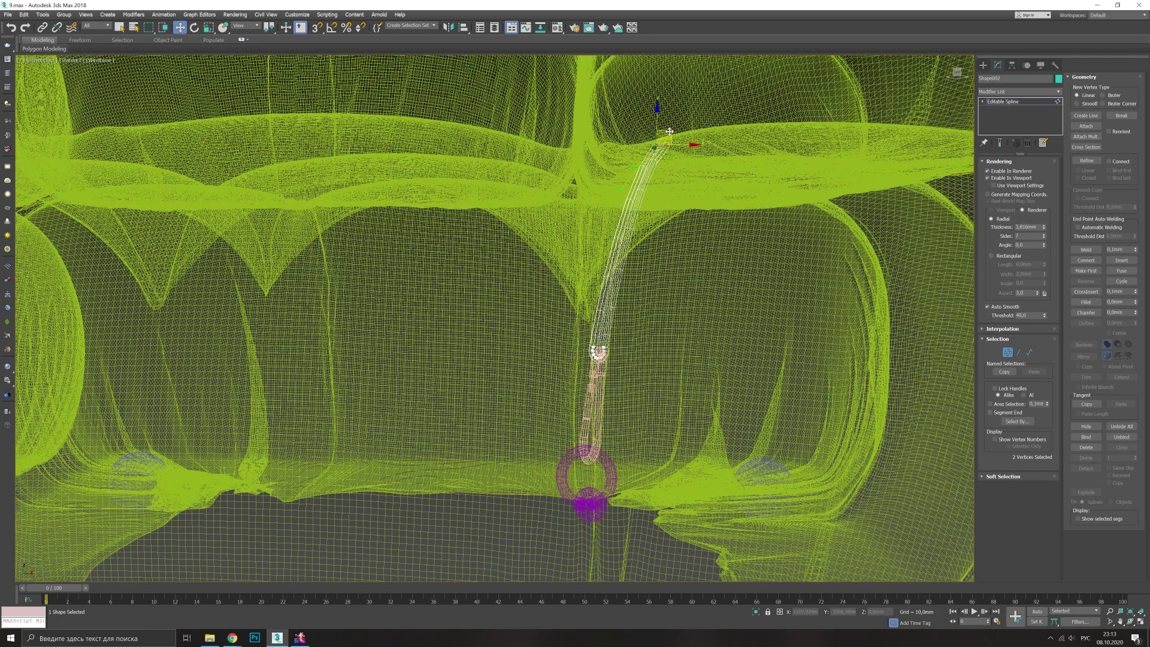
pyautogui.moveTo(655, 108); pyautogui.dragTo(630, 170)
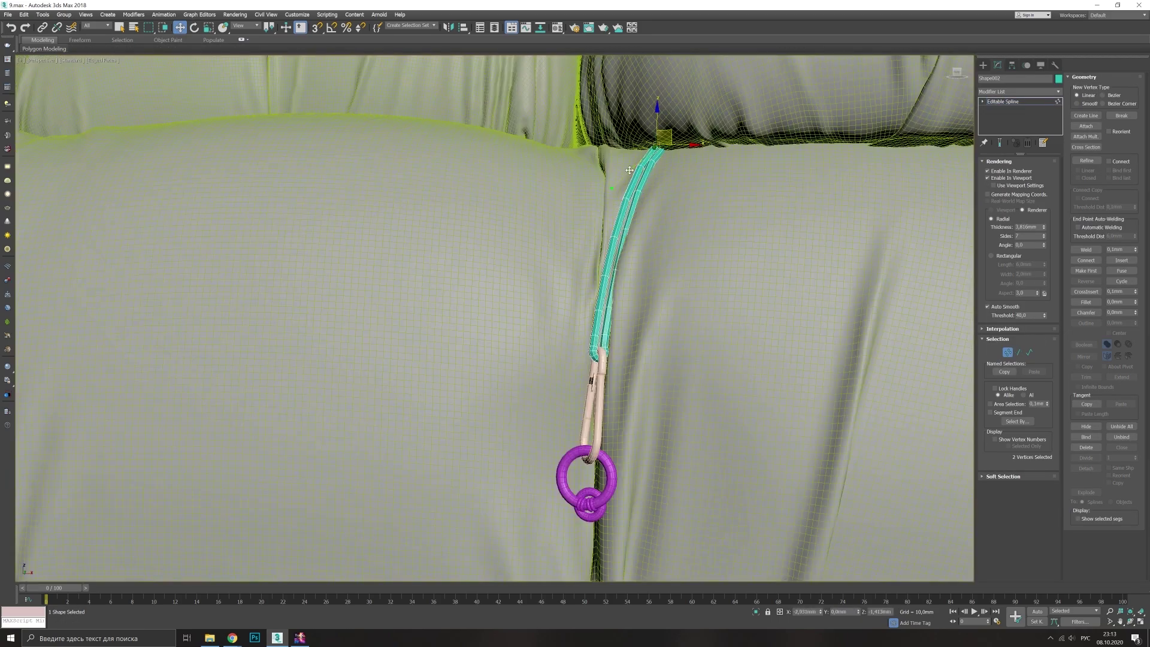
pyautogui.press('F4')
pyautogui.scroll(-10, 821, 181)
pyautogui.scroll(8, 480, 377)
# - Mirror the ring to hang a second one on the left seam
pyautogui.click(479, 377)
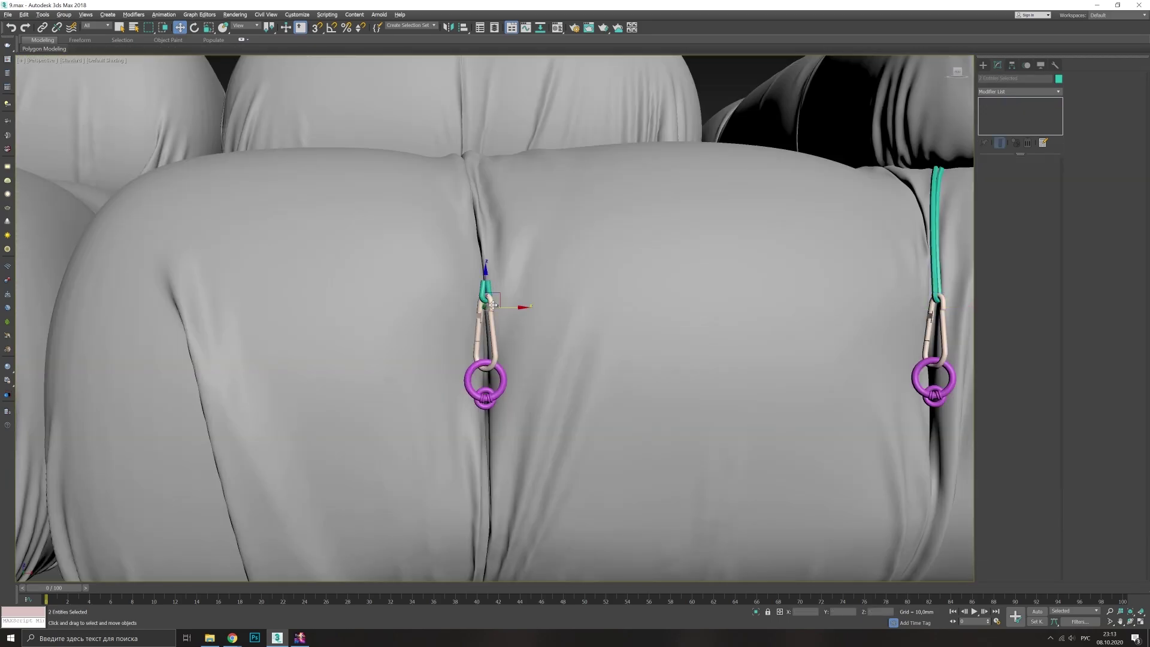
pyautogui.scroll(2, 469, 288)
pyautogui.click(556, 290)
pyautogui.click(551, 390)
pyautogui.keyDown('alt'); pyautogui.moveTo(551, 390); pyautogui.dragTo(488, 316, button='middle'); pyautogui.keyUp('alt')
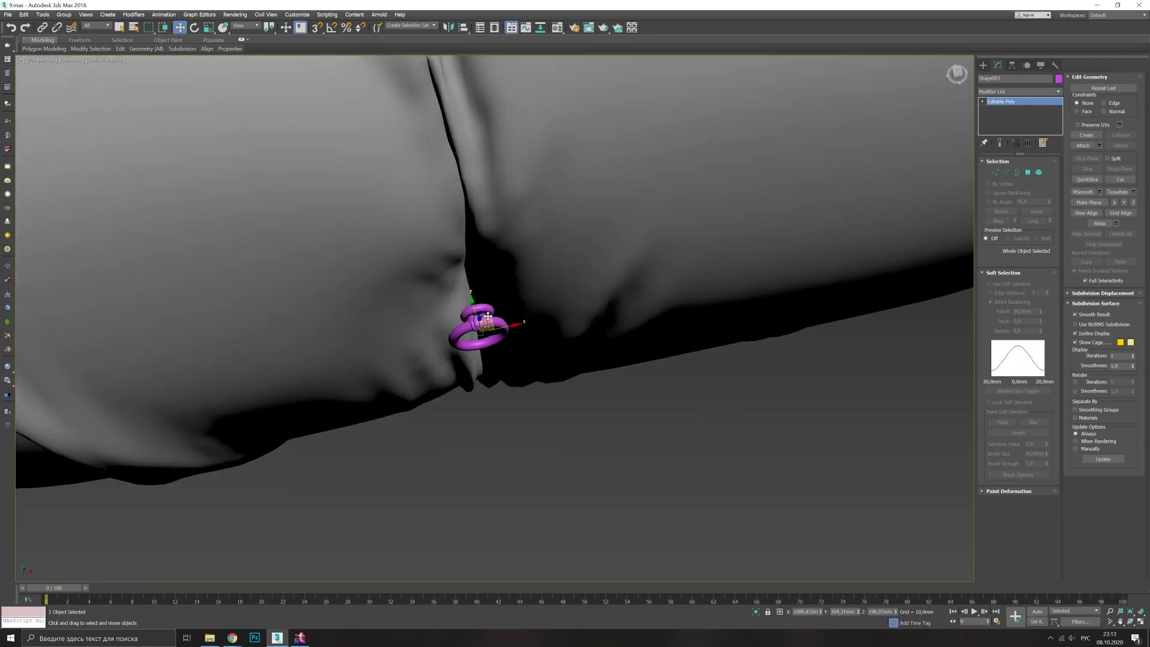
pyautogui.scroll(-5, 485, 353)
pyautogui.scroll(-3, 485, 353)
# - Mirror-copy the strap, carabiner and ring set onto the left sofa module
pyautogui.scroll(4, 713, 367)
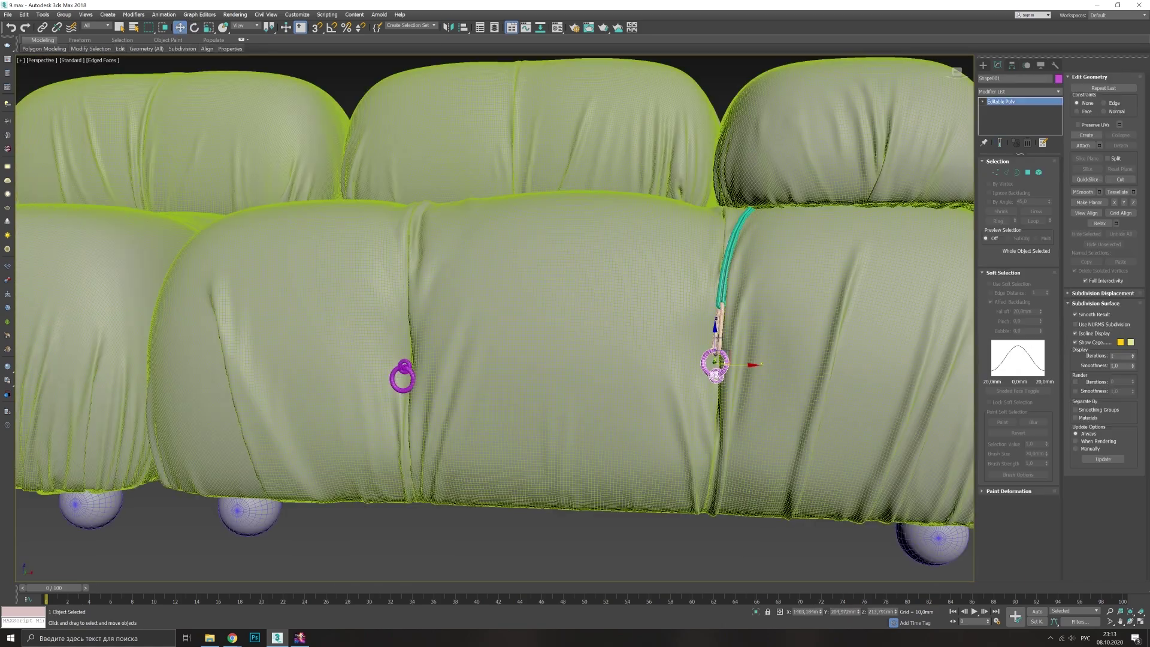
pyautogui.scroll(-4, 821, 347)
pyautogui.press('w')
pyautogui.keyDown('ctrl'); pyautogui.click(832, 351); pyautogui.keyUp('ctrl')
pyautogui.keyDown('alt'); pyautogui.moveTo(821, 347); pyautogui.dragTo(797, 360, button='middle'); pyautogui.keyUp('alt')
pyautogui.keyDown('ctrl'); pyautogui.click(797, 360); pyautogui.keyUp('ctrl')
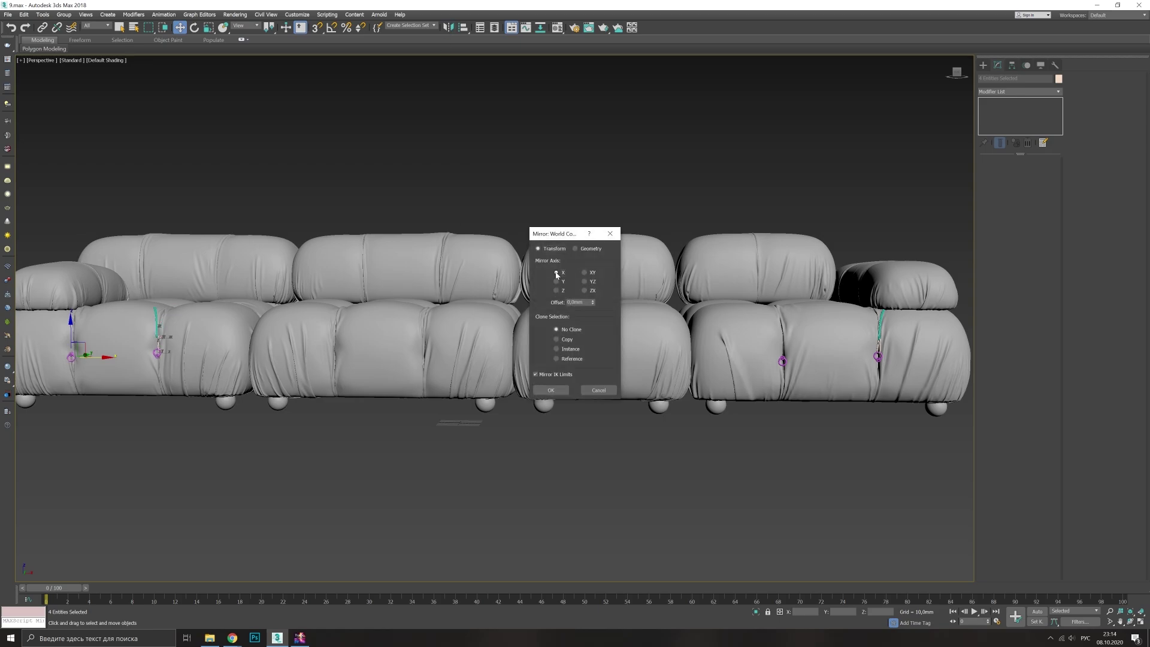
pyautogui.press('Return')
pyautogui.moveTo(535, 305); pyautogui.dragTo(264, 352, button='middle')
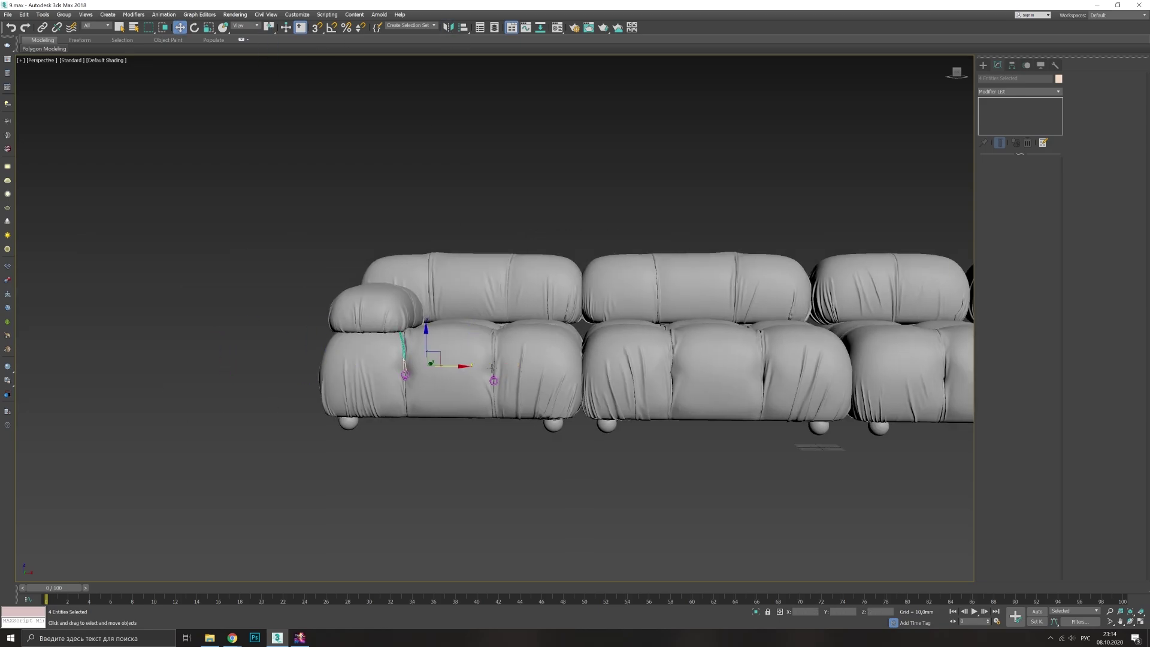
# - Adjust the rotation and position of each mirrored ring
pyautogui.click(493, 369)
pyautogui.scroll(10, 493, 369)
pyautogui.press('e')
pyautogui.scroll(3, 503, 368)
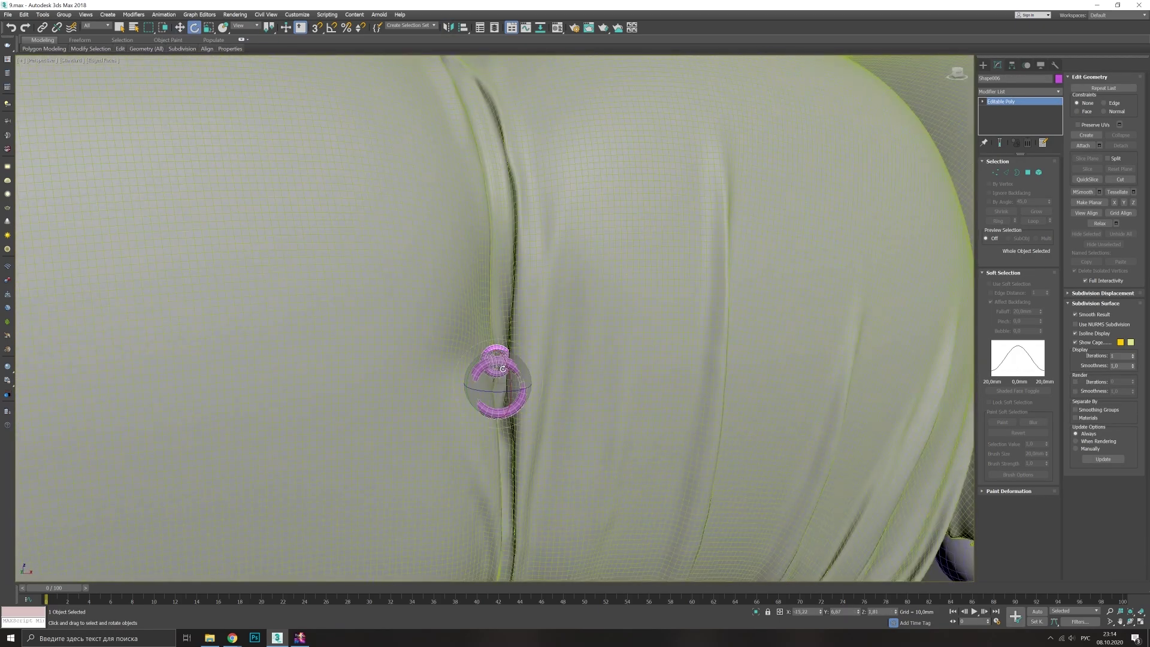
pyautogui.scroll(-5, 503, 369)
pyautogui.moveTo(503, 369)
pyautogui.keyDown('alt'); pyautogui.mouseDown(button='middle')
pyautogui.moveTo(420, 384)
pyautogui.moveTo(340, 356)
pyautogui.moveTo(360, 282)
pyautogui.mouseUp(button='middle'); pyautogui.keyUp('alt')
pyautogui.scroll(-3, 420, 384)
pyautogui.click(364, 395)
pyautogui.press('w')
# - Select the teal strap's two top-end vertices for adjustment
pyautogui.click(340, 335)
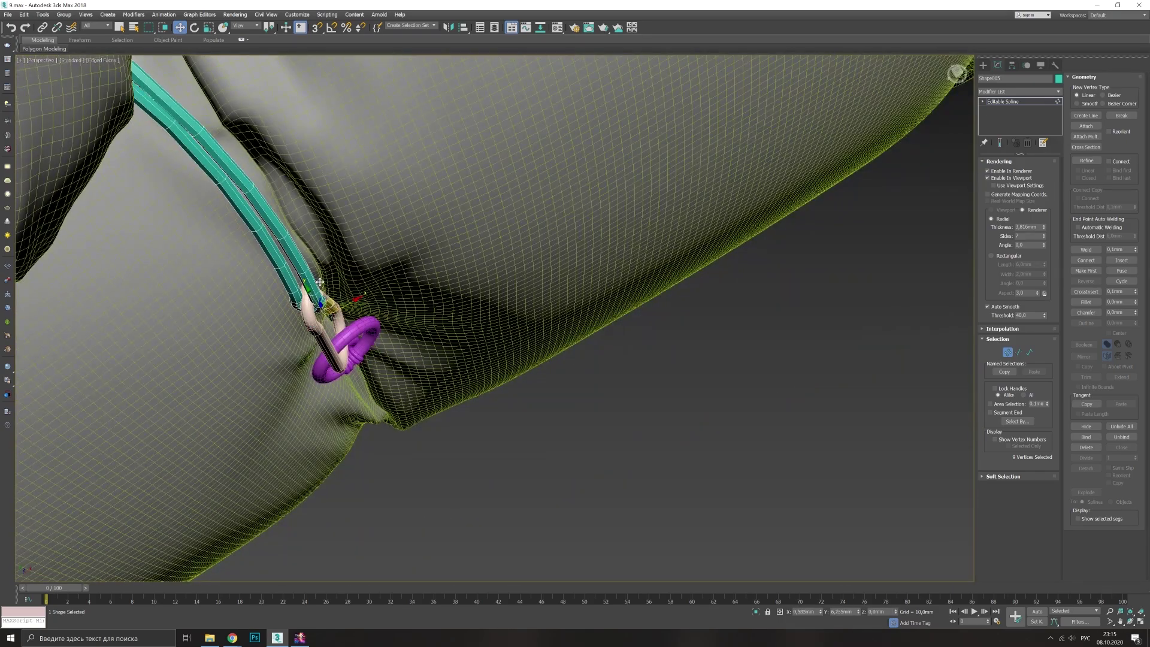
pyautogui.scroll(-3, 360, 282)
pyautogui.scroll(3, 371, 232)
pyautogui.click(372, 231)
pyautogui.keyDown('alt'); pyautogui.moveTo(372, 231); pyautogui.dragTo(498, 294, button='middle'); pyautogui.keyUp('alt')
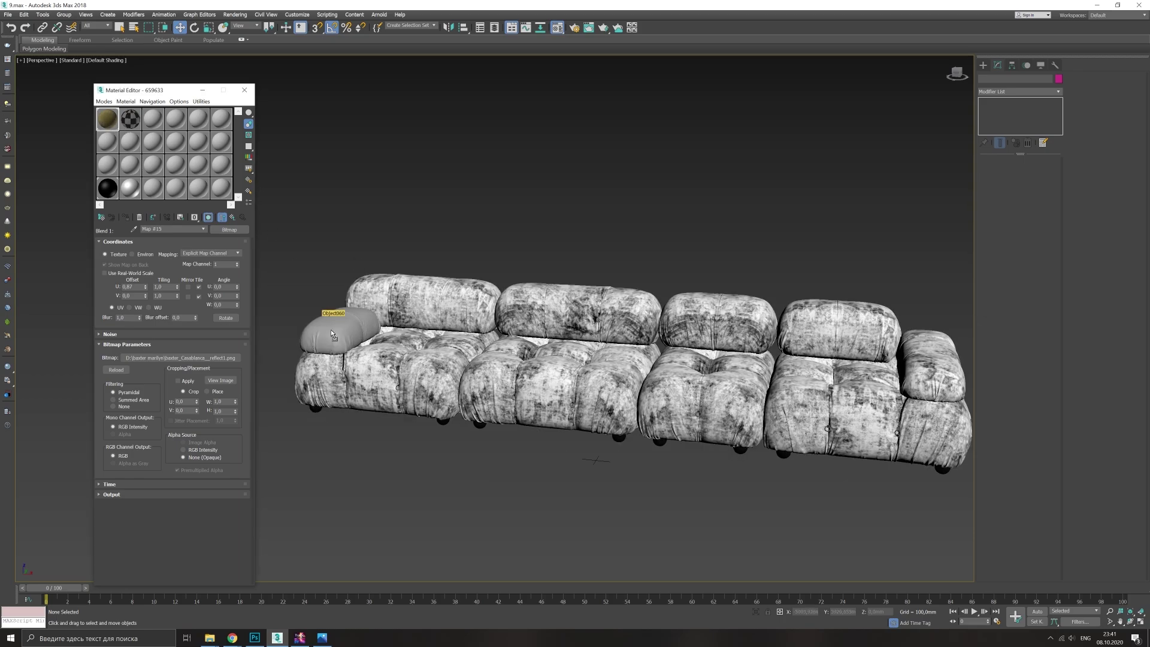
# - Load the CAMALEONDA diffuse image into the Bitmap and set tiling U 2, V 3
pyautogui.click(182, 358)
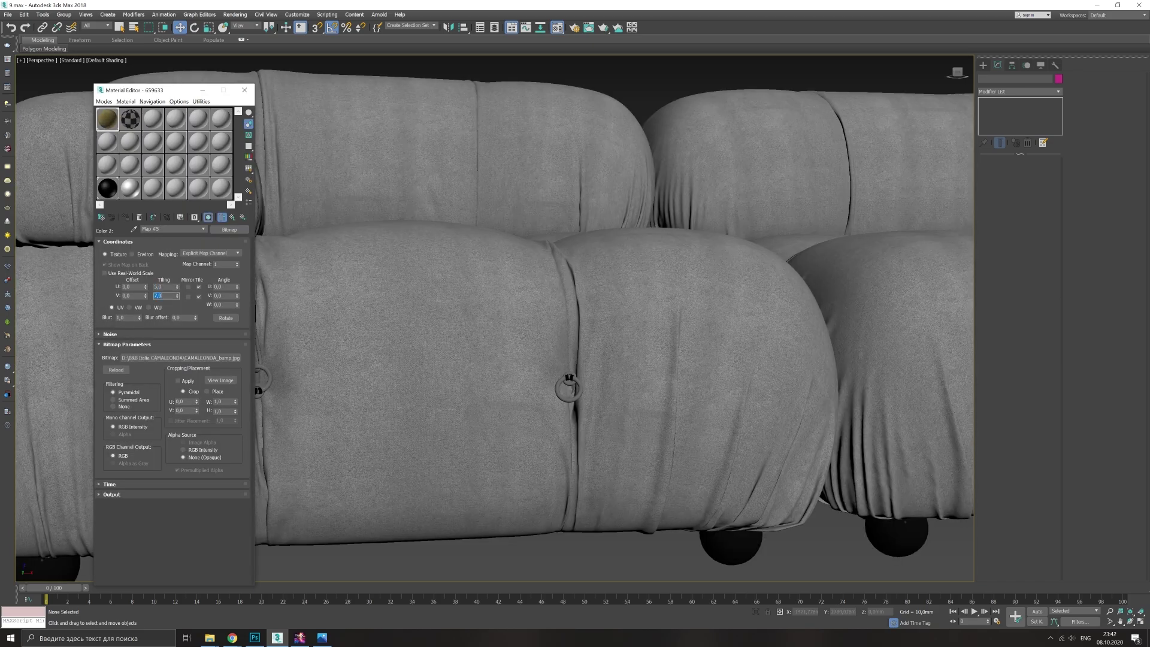
pyautogui.press('Return')
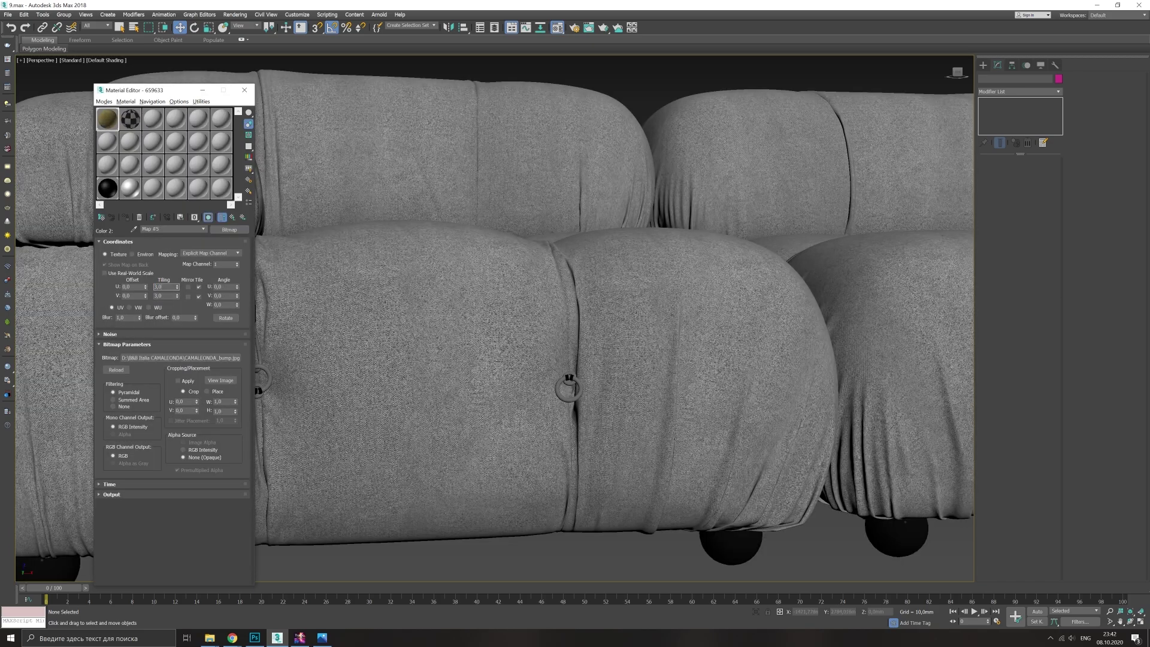
pyautogui.click(233, 217)
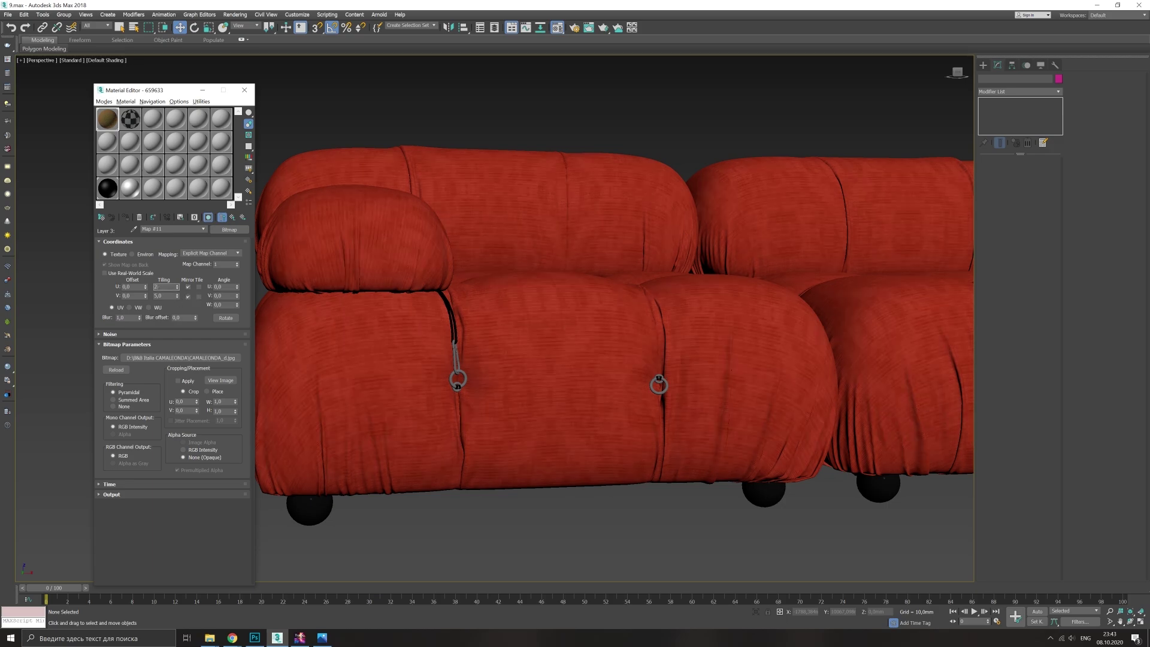
pyautogui.press('Tab')
pyautogui.write('3')
pyautogui.press('Return')
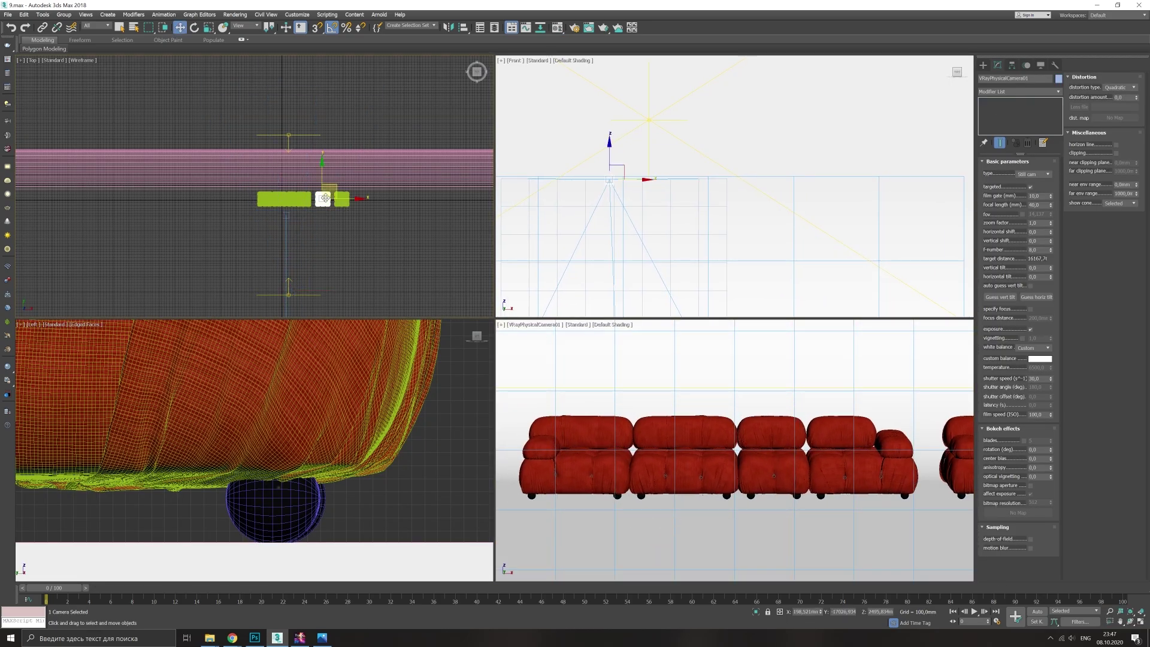
# - Lower the second VRayLight and Shift-copy it to a new spot beside the sofa
pyautogui.click(365, 96)
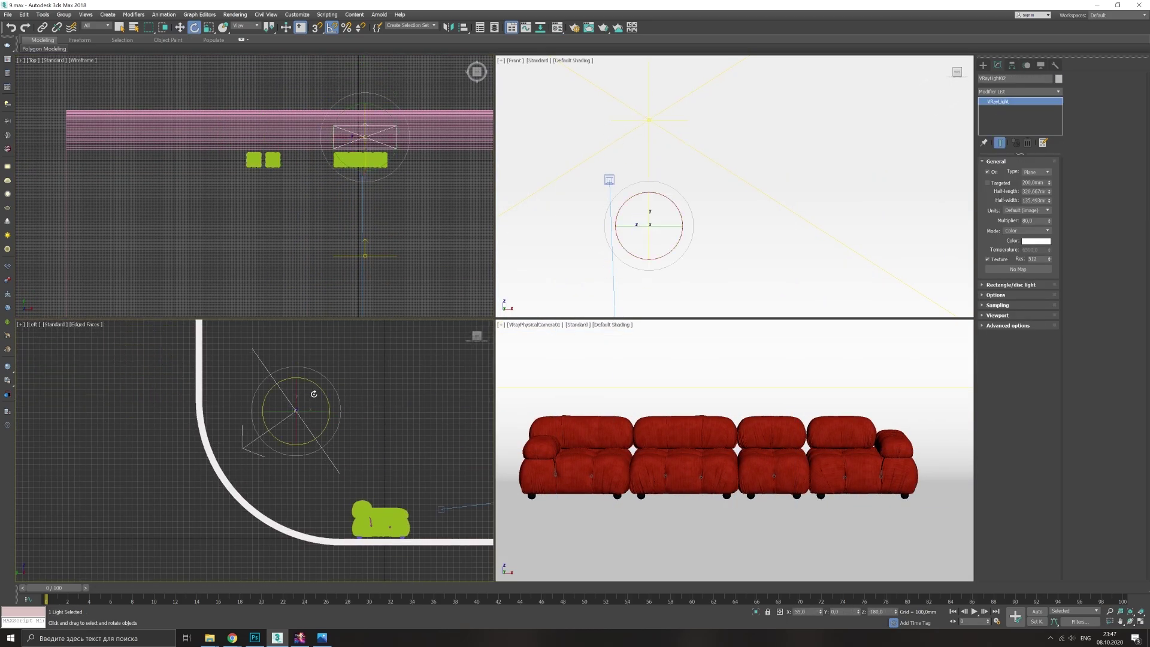
pyautogui.moveTo(367, 141); pyautogui.dragTo(373, 182)
pyautogui.click(996, 294)
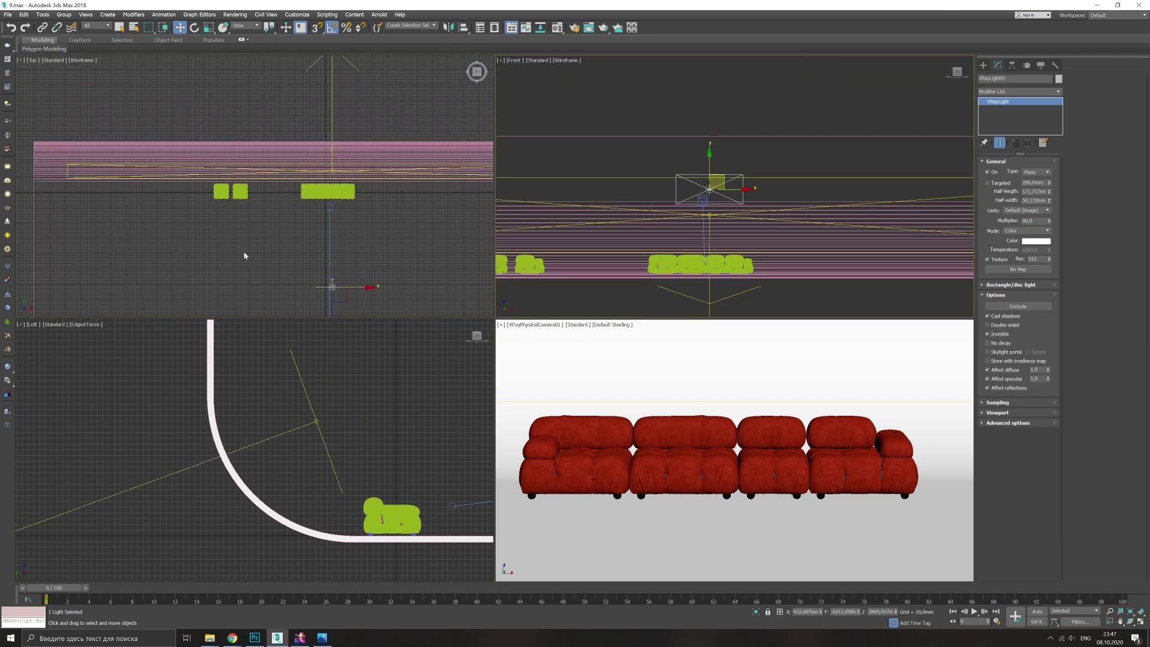
pyautogui.keyDown('shift'); pyautogui.moveTo(344, 420); pyautogui.dragTo(339, 468); pyautogui.keyUp('shift')
pyautogui.scroll(3, 336, 198)
pyautogui.moveTo(359, 193)
pyautogui.mouseDown()
pyautogui.moveTo(305, 193)
pyautogui.moveTo(344, 208)
pyautogui.moveTo(365, 183)
pyautogui.moveTo(336, 240)
pyautogui.mouseUp()
pyautogui.scroll(-3, 324, 204)
pyautogui.scroll(2, 357, 231)
# - Rotate the new light 90° upright and tilt the first light toward the sofa
pyautogui.press('e')
pyautogui.press('w')
pyautogui.press('e')
pyautogui.press('w')
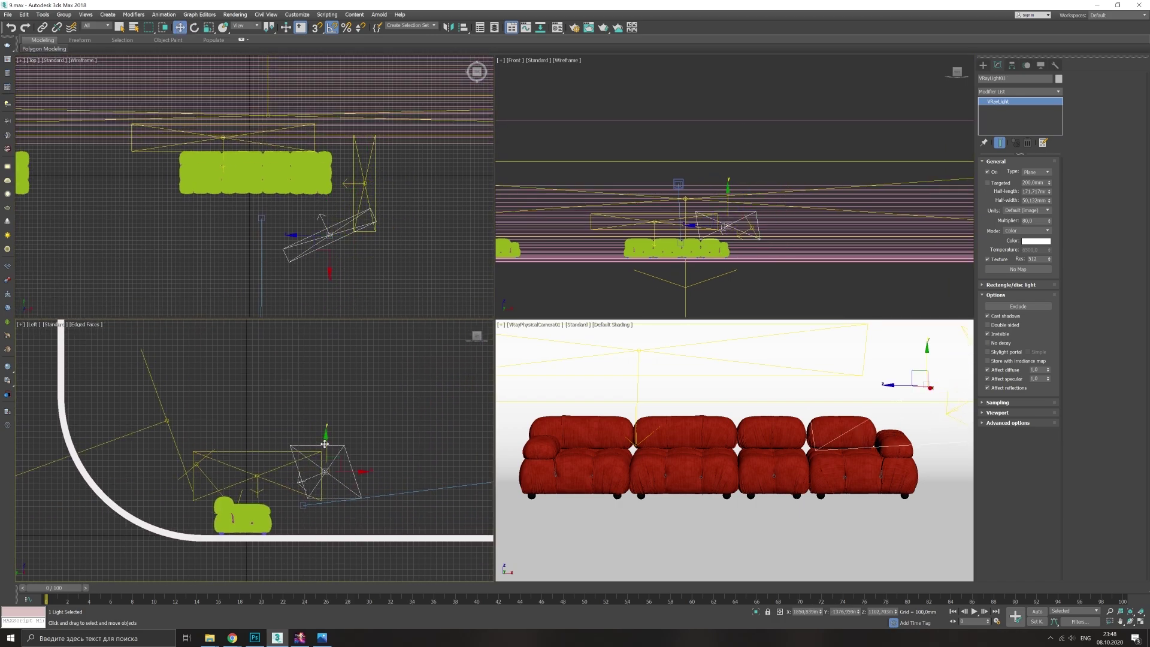
# - Select the VRayPhysicalCamera, maximize its viewport and dolly in on the sofa
pyautogui.scroll(-3, 465, 447)
pyautogui.click(453, 442)
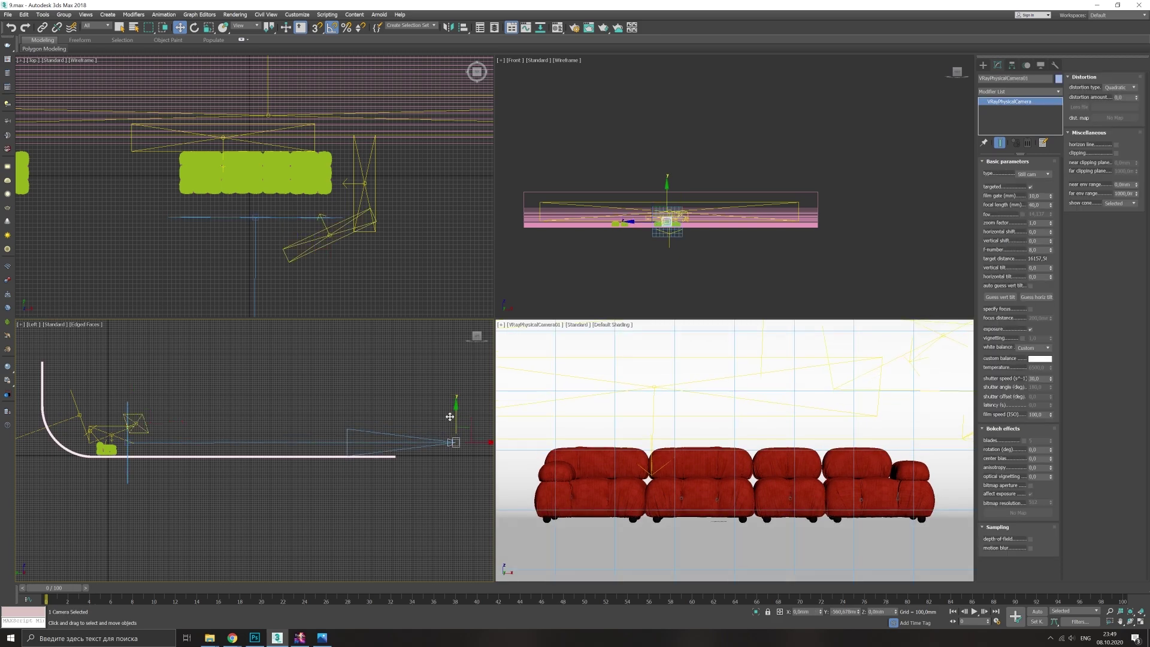
pyautogui.scroll(1, 659, 449)
pyautogui.hotkey('alt', 'w')
pyautogui.scroll(2, 553, 441)
# - Reframe the camera to lift the sofa, then render production with V-Ray (Shift+Q)
pyautogui.scroll(1, 553, 440)
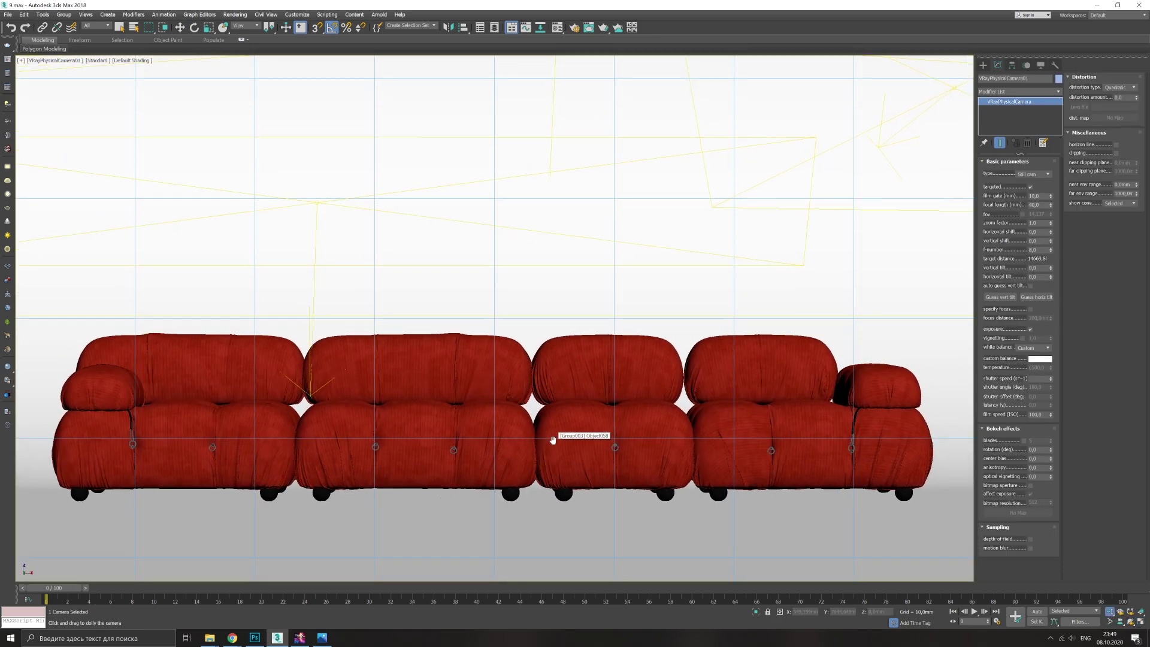
pyautogui.rightClick(552, 440)
pyautogui.moveTo(552, 440); pyautogui.dragTo(414, 385, button='middle')
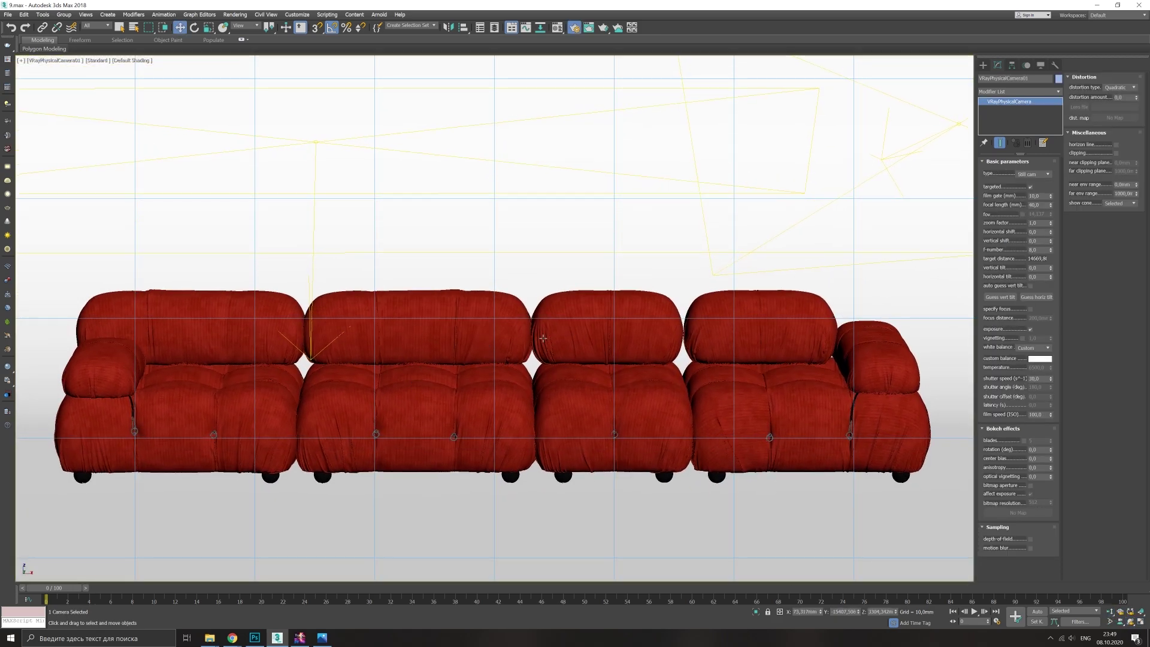
pyautogui.hotkey('shift', 'q')
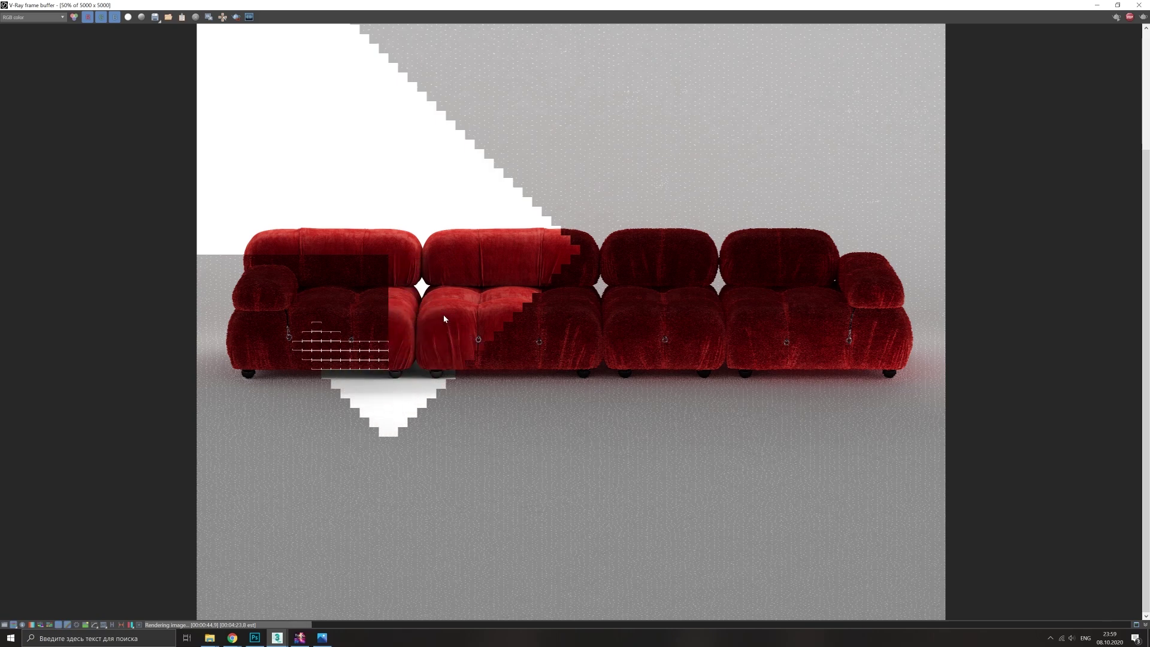